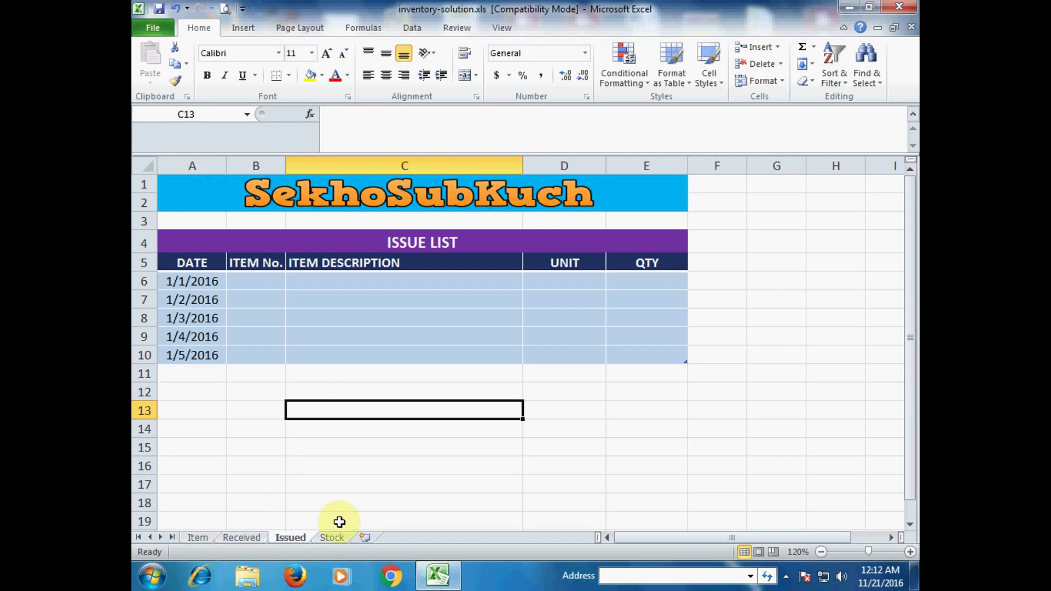
# Step: Review the Stock sheet's received, issued and in-stock columns and the Item sheet's number, description and unit columns
pyautogui.click(401, 409)
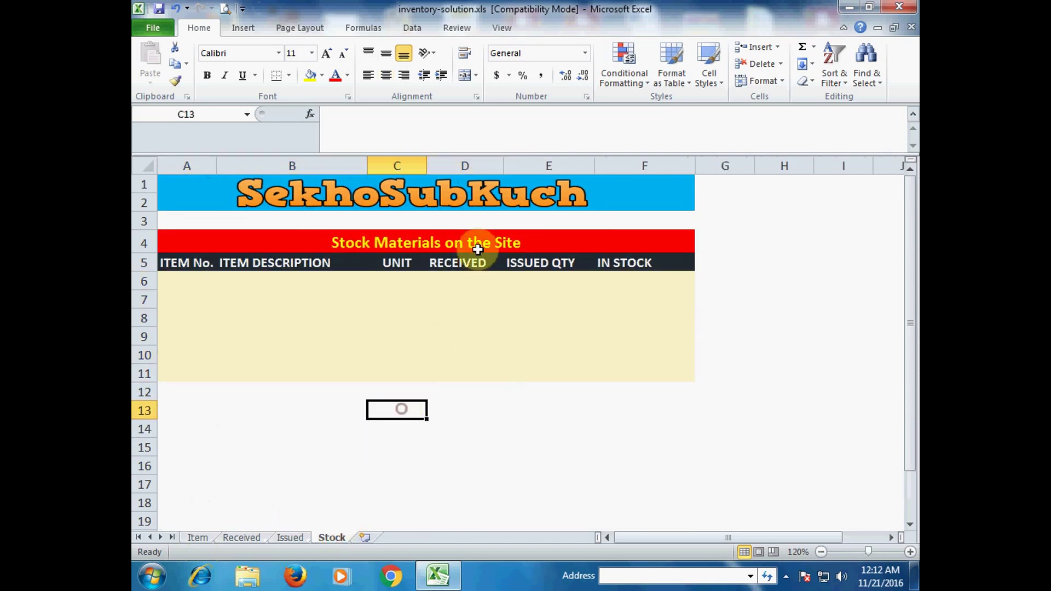
pyautogui.click(464, 282)
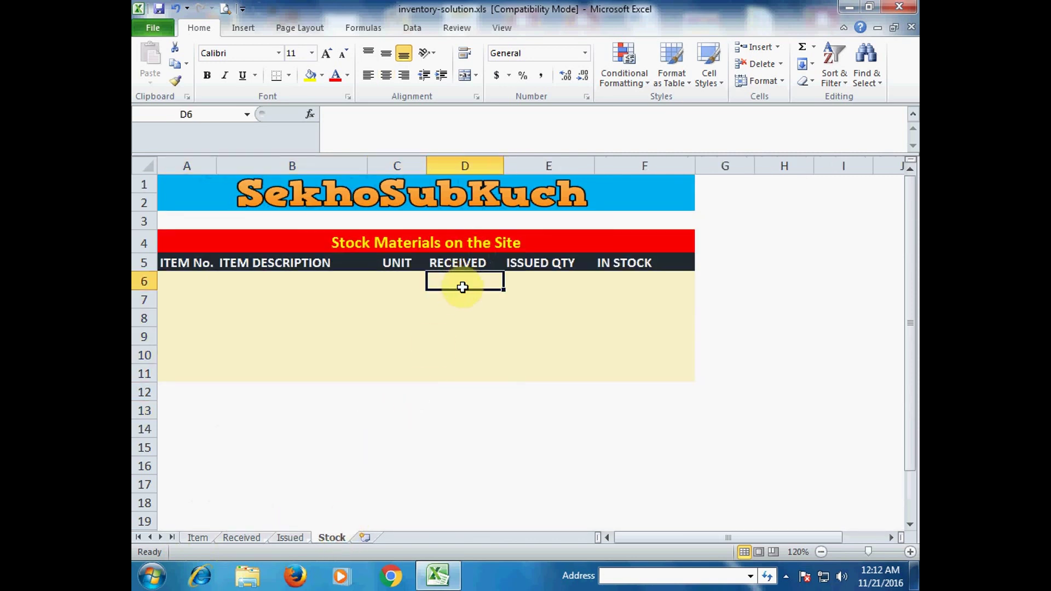
pyautogui.click(536, 283)
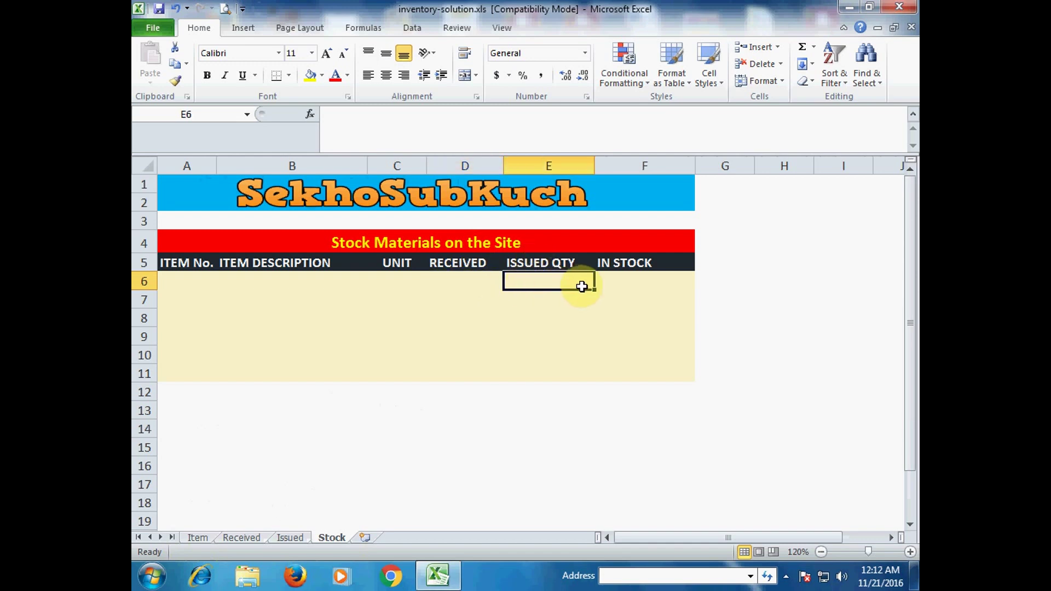
pyautogui.click(615, 284)
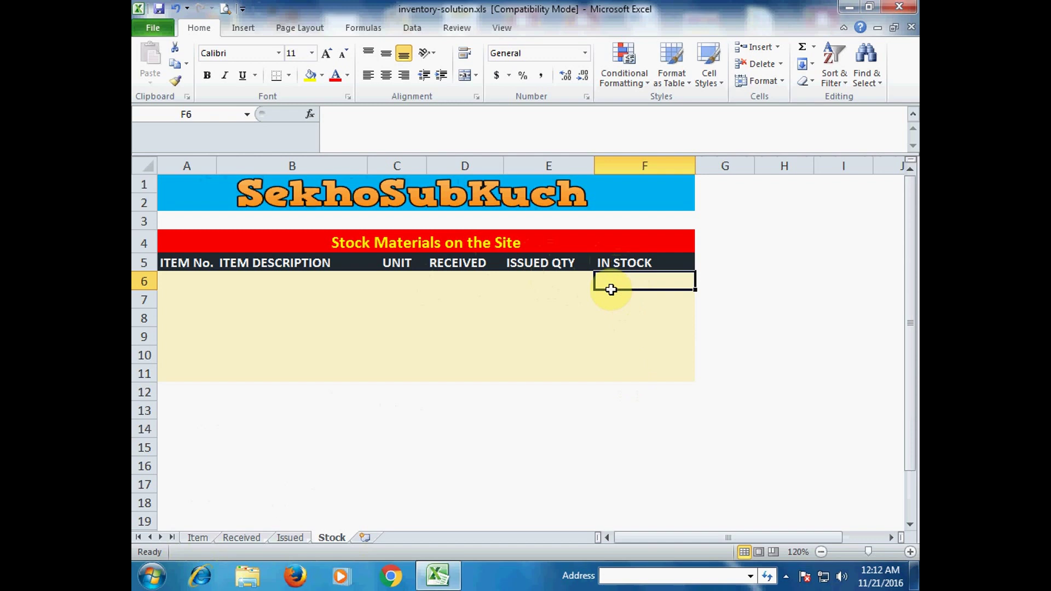
pyautogui.click(488, 397)
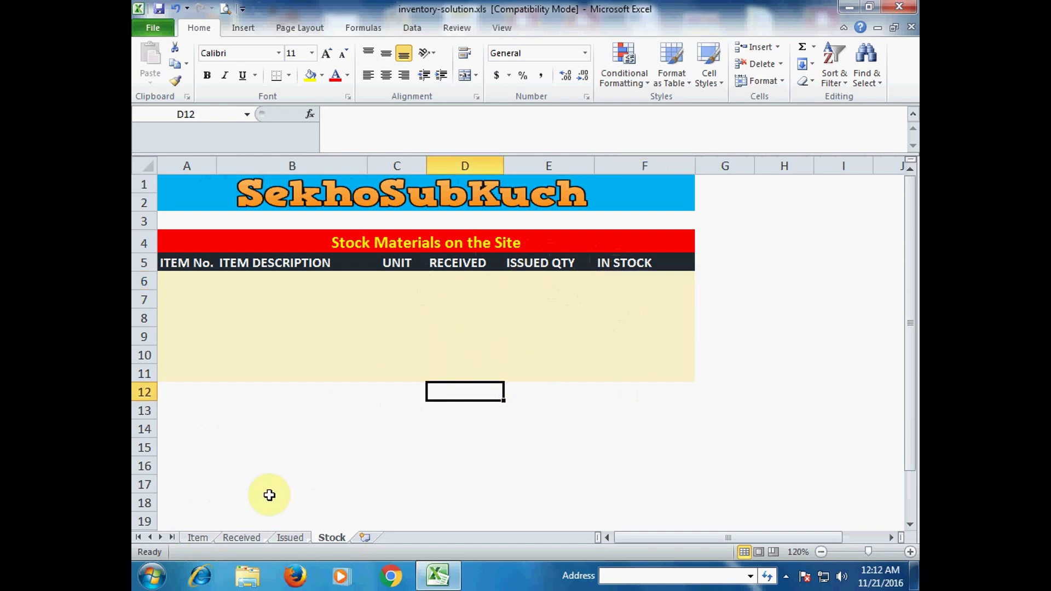
pyautogui.click(207, 537)
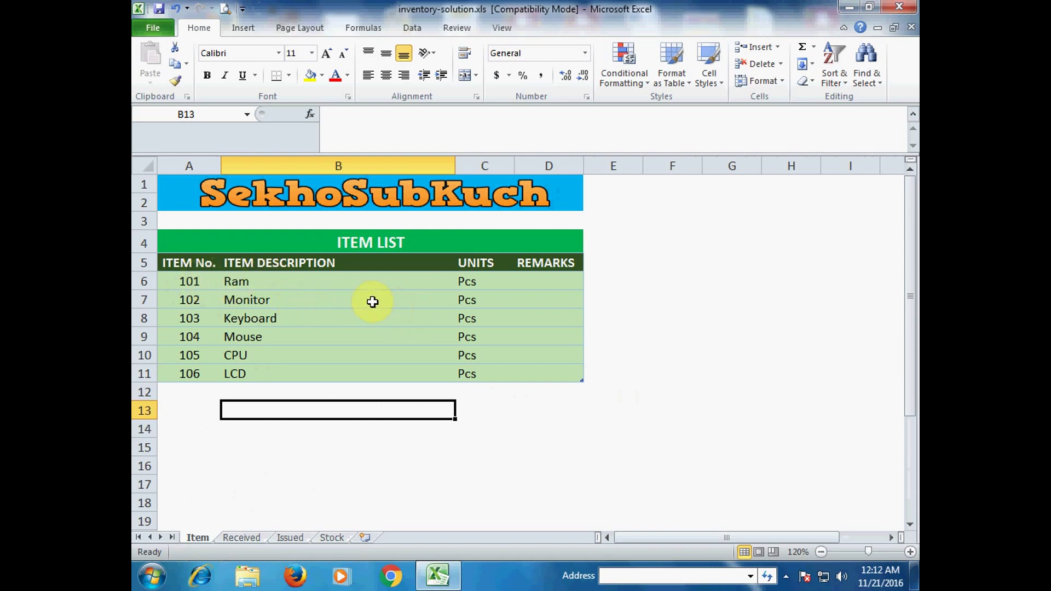
pyautogui.click(195, 282)
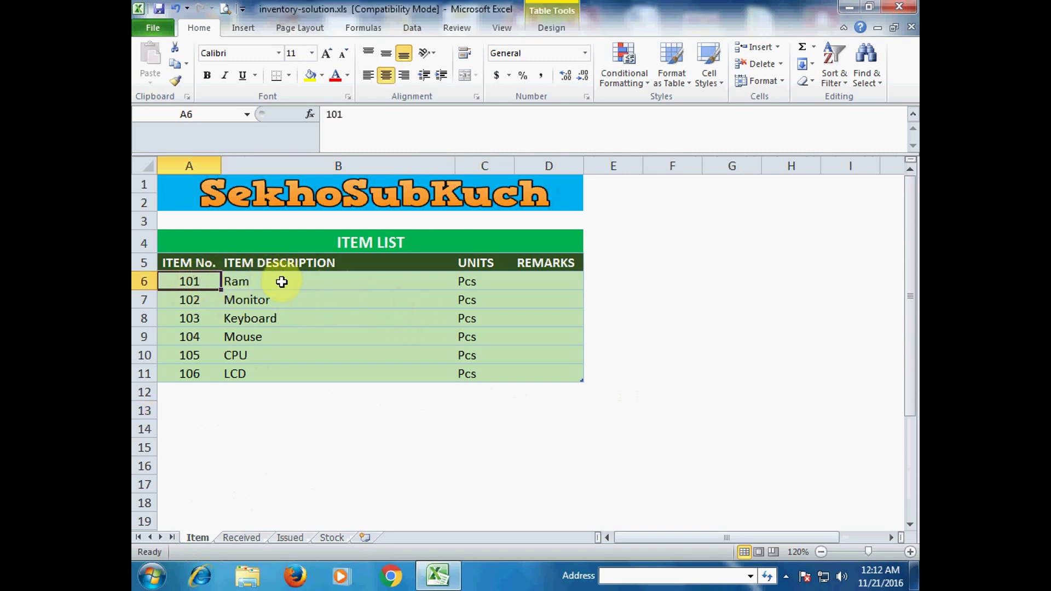
pyautogui.click(274, 280)
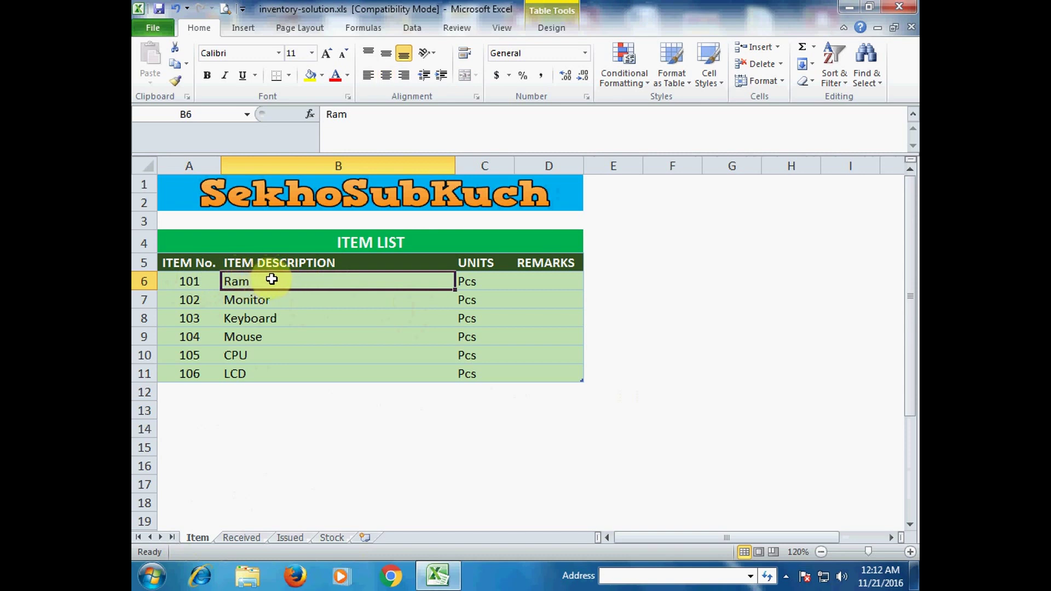
pyautogui.click(482, 283)
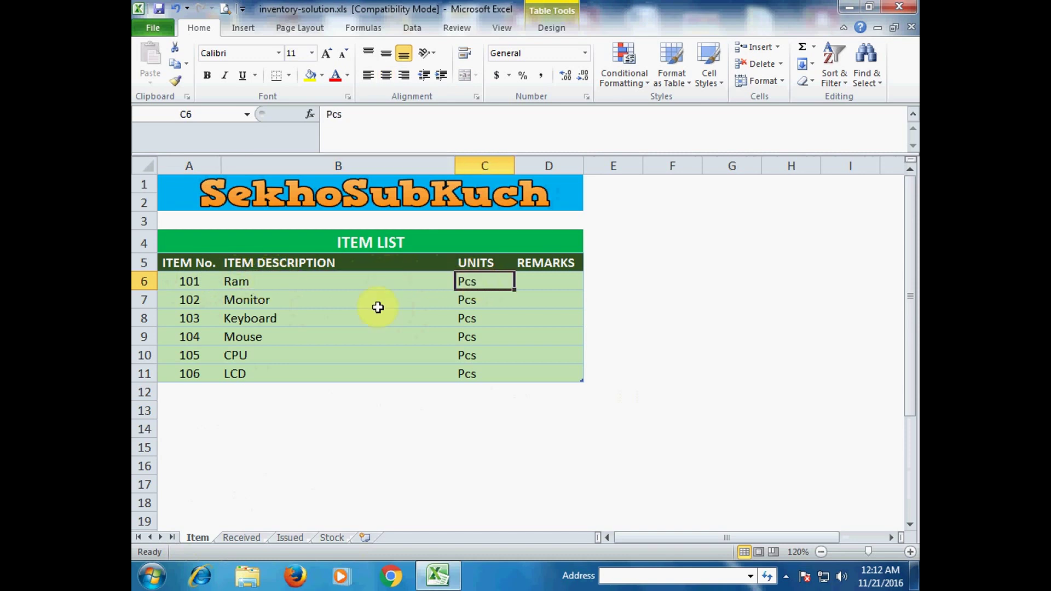
# Step: Enter item number 101 in the 1/1/2016 row of the receiving list on the Received sheet
pyautogui.click(246, 536)
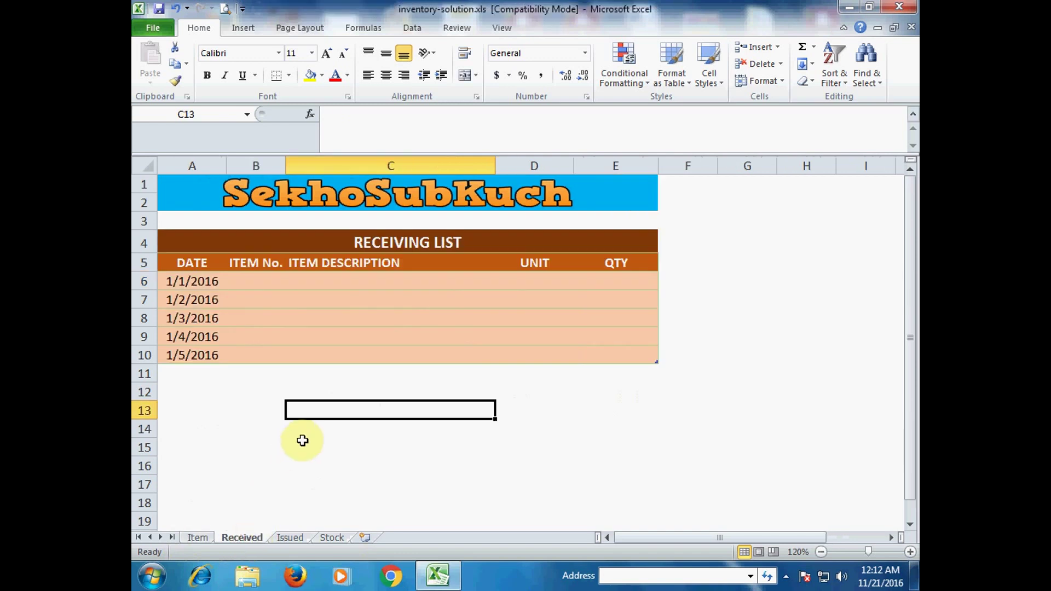
pyautogui.click(261, 280)
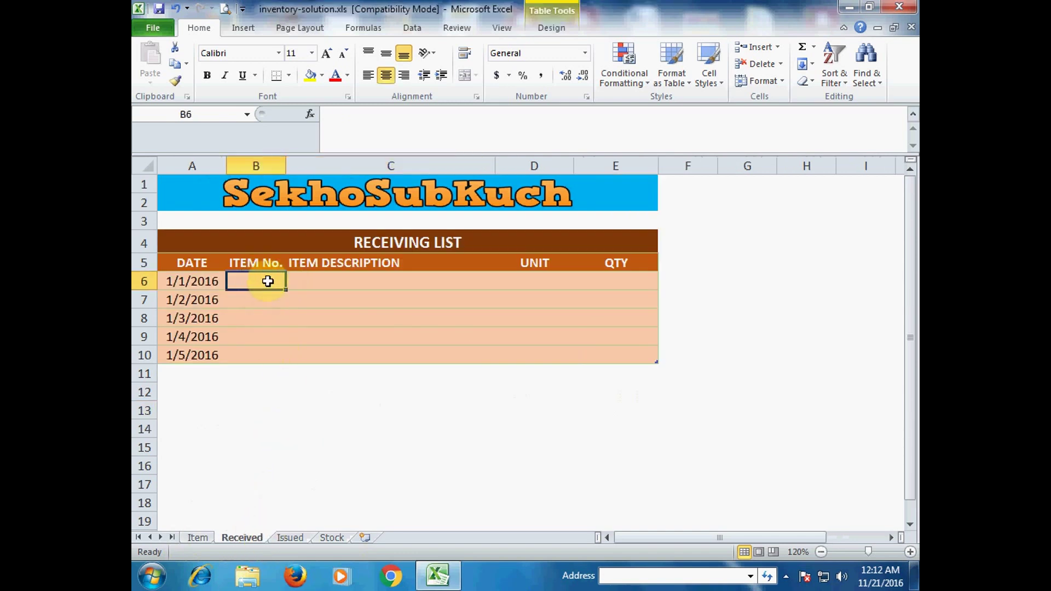
pyautogui.click(324, 281)
pyautogui.click(532, 281)
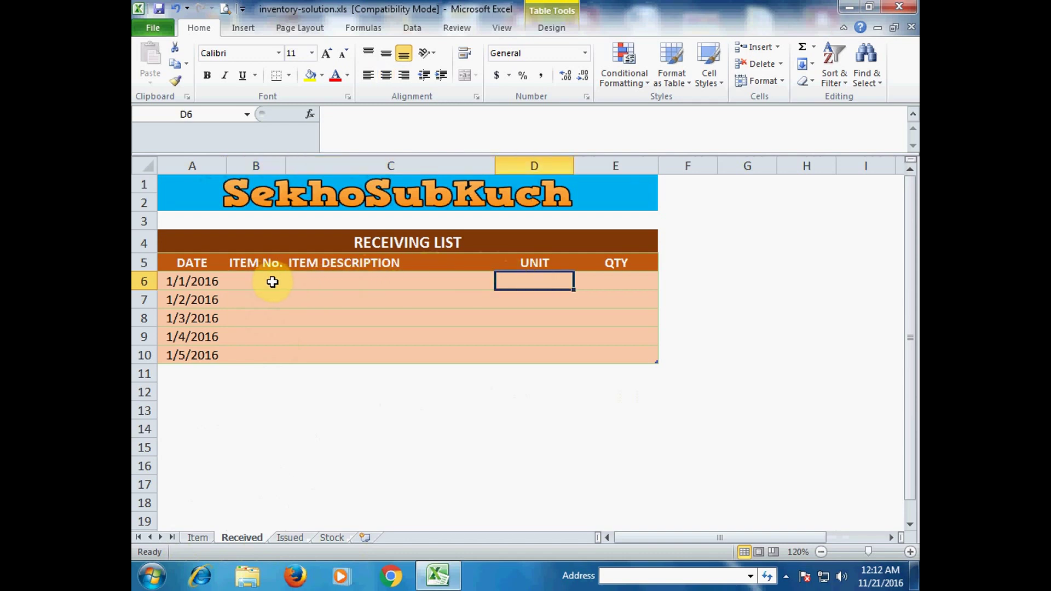
pyautogui.click(244, 280)
pyautogui.click(311, 280)
pyautogui.click(244, 284)
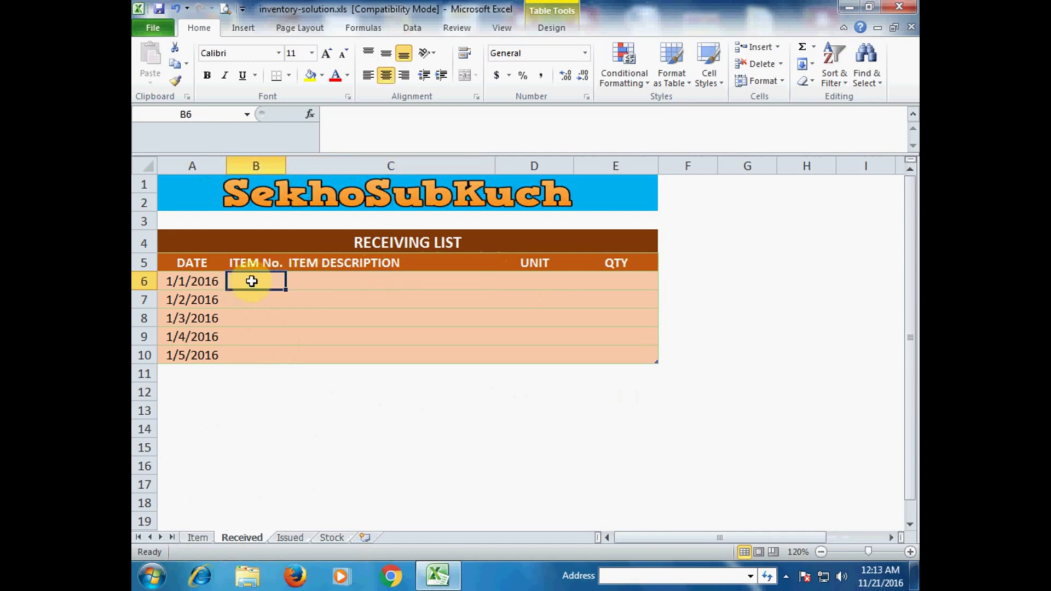
pyautogui.write('101')
# Step: Start a VLOOKUP formula in C6 under Item Description, with B6 as lookup value and Item!A6:C11 as table array
pyautogui.click(307, 279)
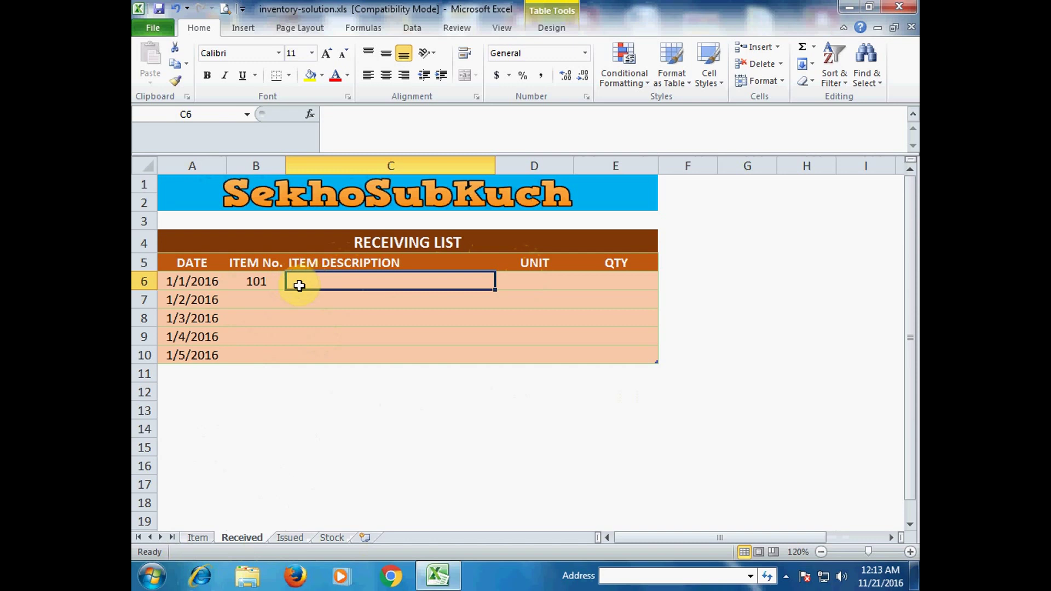
pyautogui.write('=')
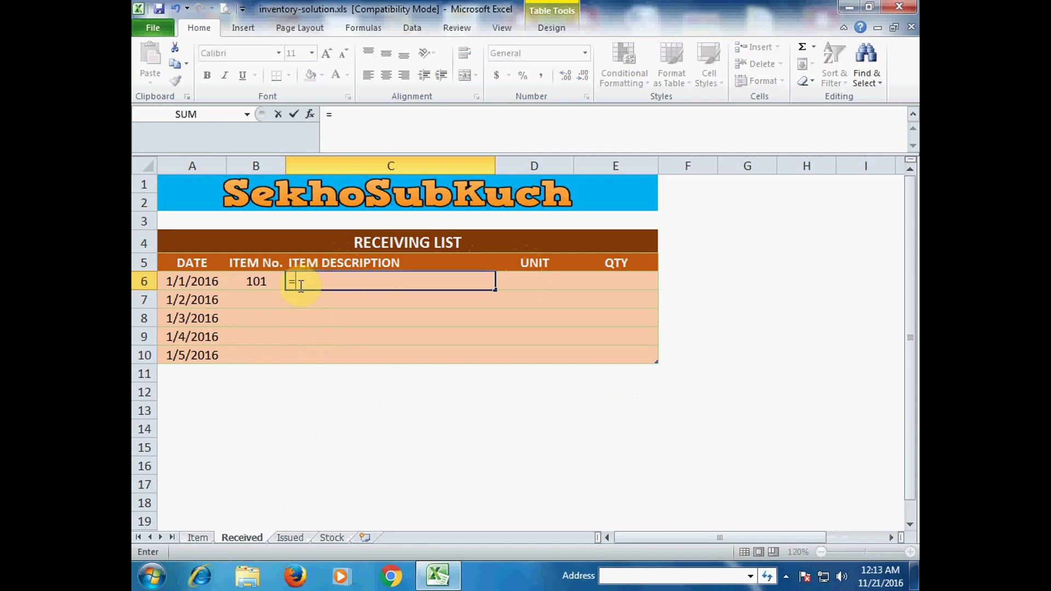
pyautogui.write('VLOOKUP(')
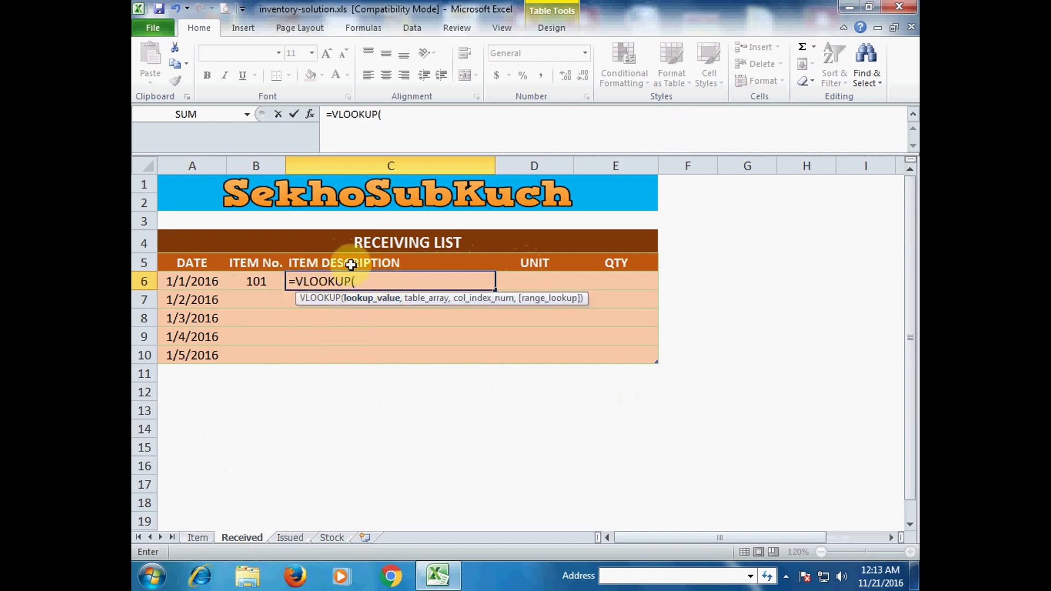
pyautogui.click(256, 282)
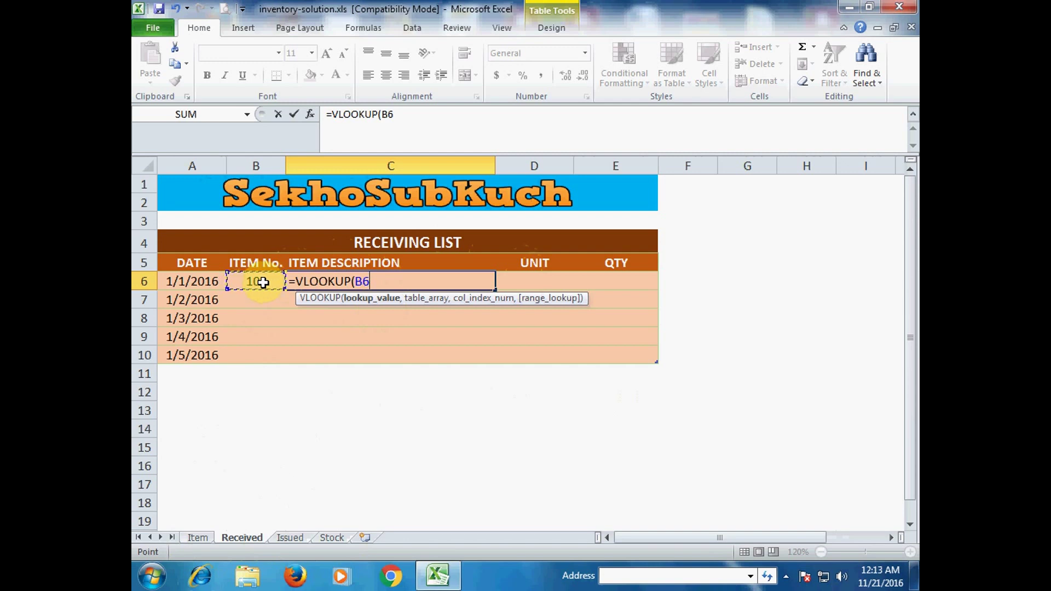
pyautogui.write(',')
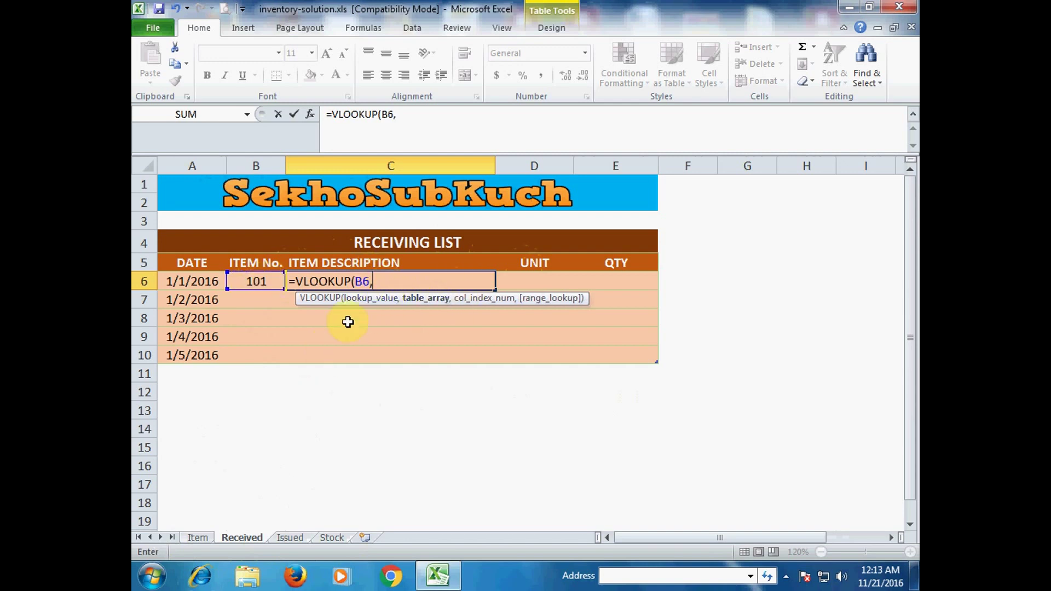
pyautogui.click(201, 538)
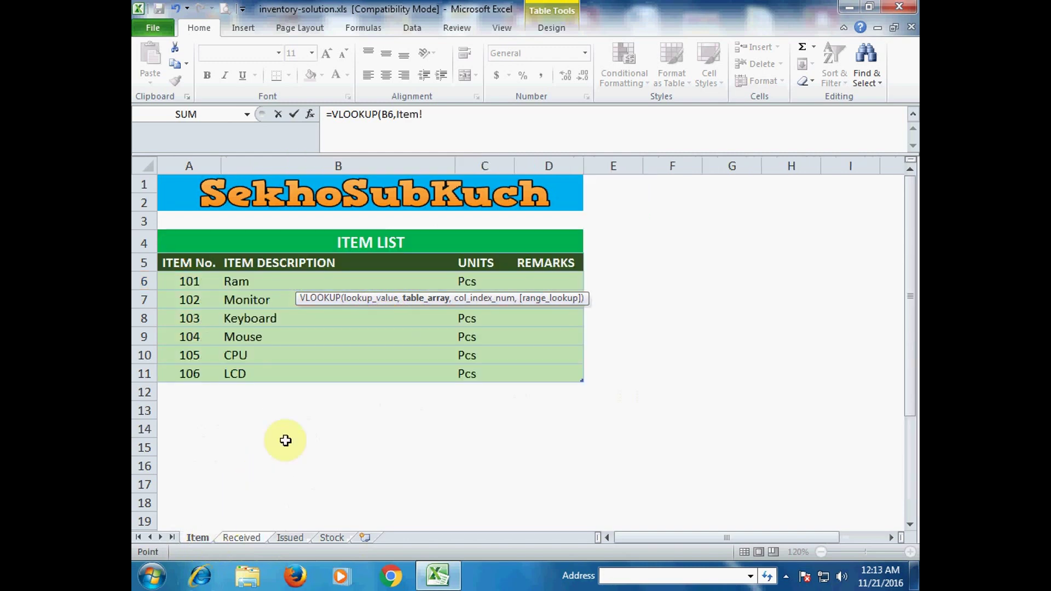
pyautogui.moveTo(193, 275); pyautogui.dragTo(467, 372)
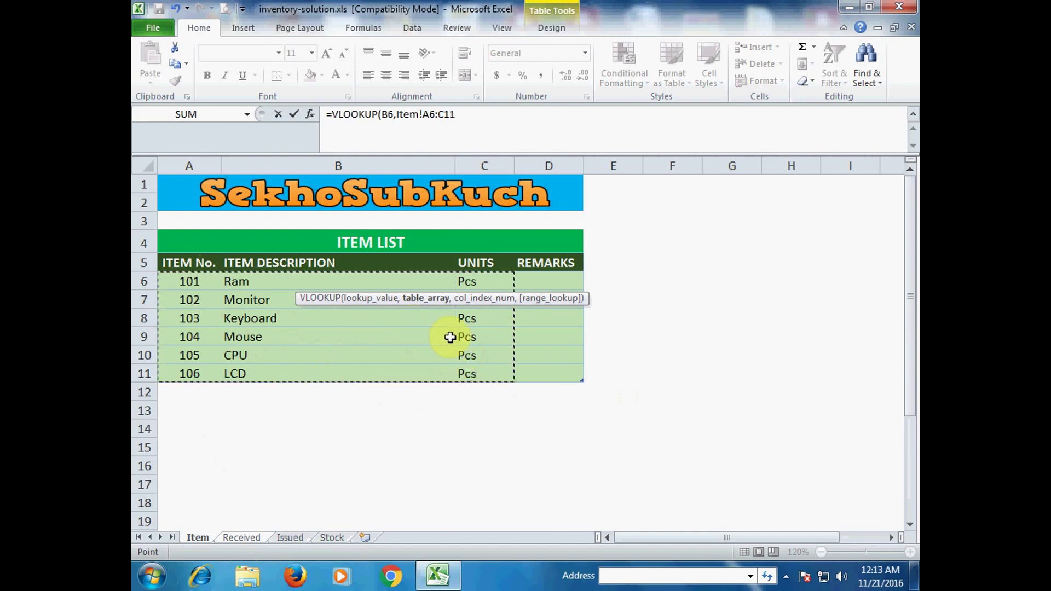
pyautogui.press('Return')
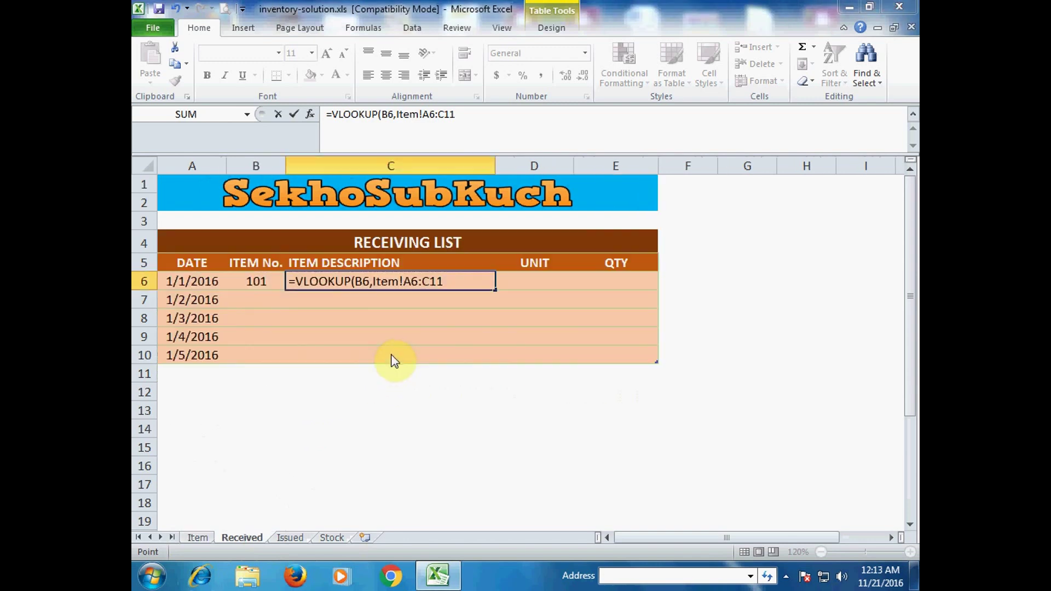
# Step: Make the table range in the C6 formula absolute as $A$6:$C$11
pyautogui.click(536, 322)
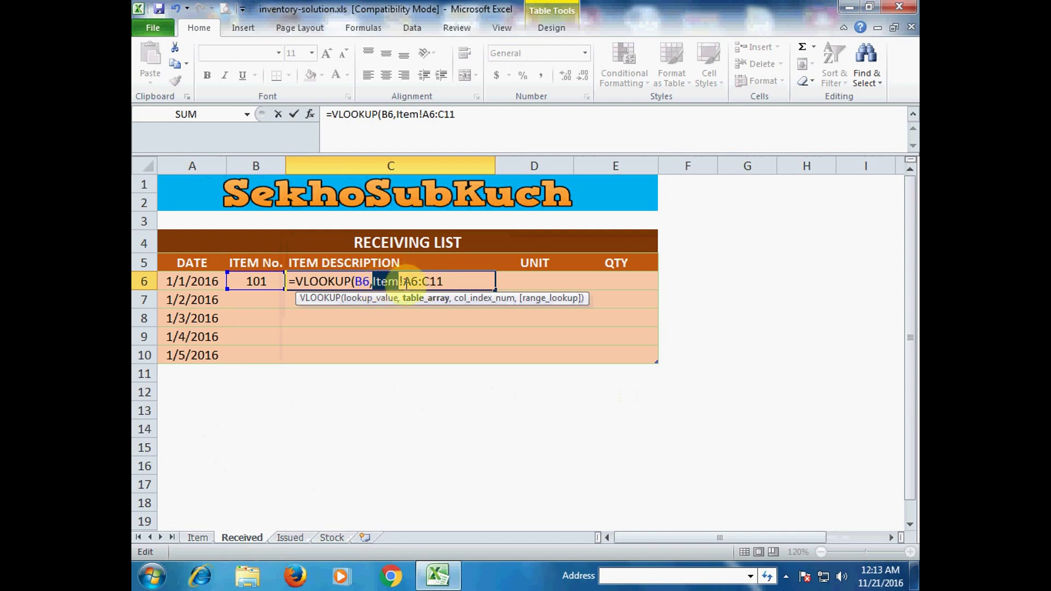
pyautogui.moveTo(404, 281); pyautogui.dragTo(445, 282)
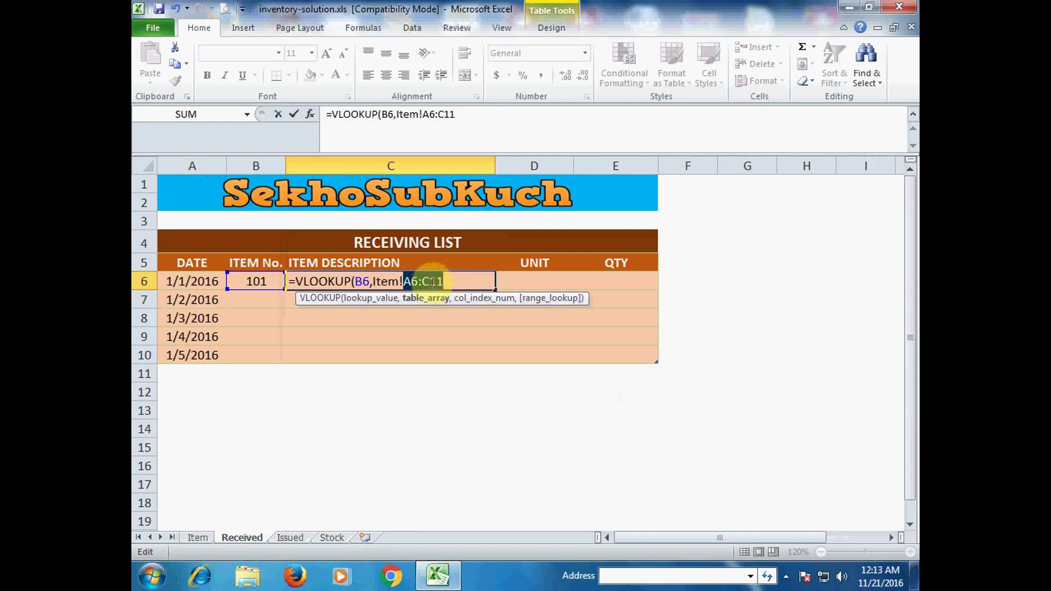
pyautogui.press('F4')
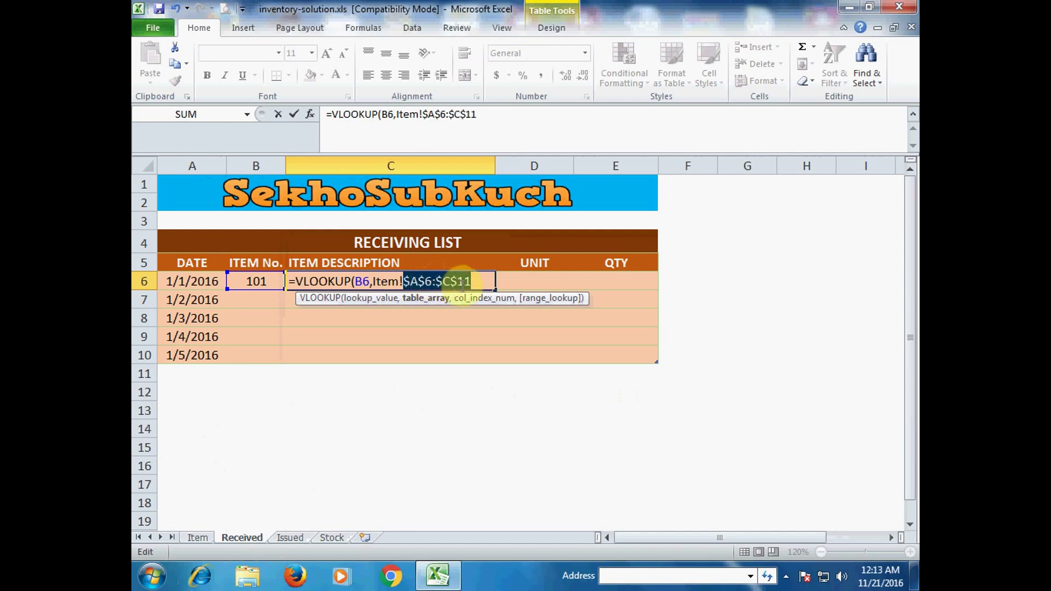
pyautogui.click(475, 282)
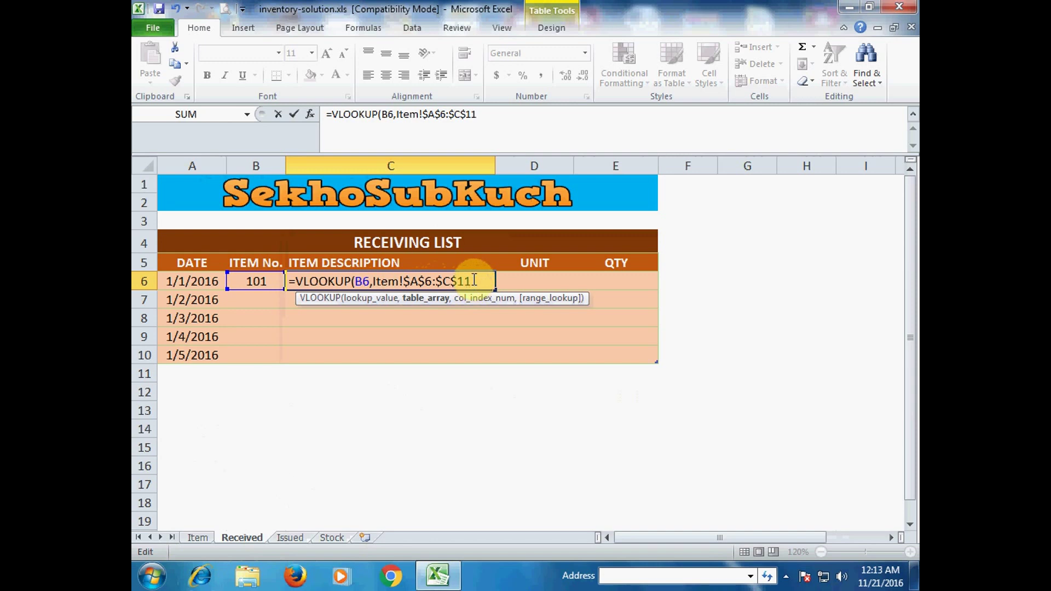
# Step: Complete the C6 VLOOKUP formula with column index 2 and 0 for an exact match
pyautogui.write(',')
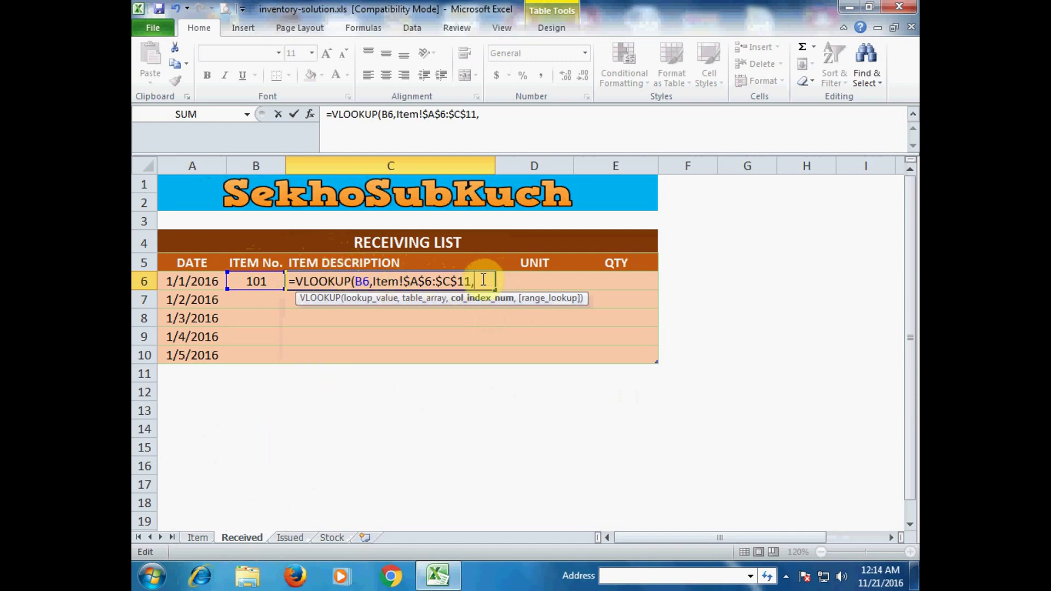
pyautogui.write('2,0')
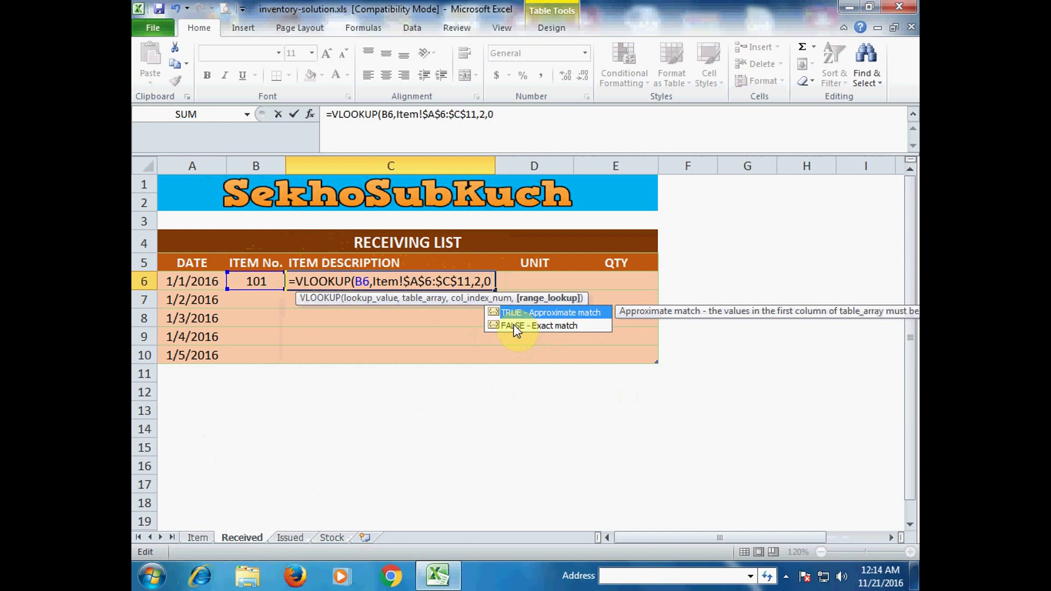
pyautogui.write(')')
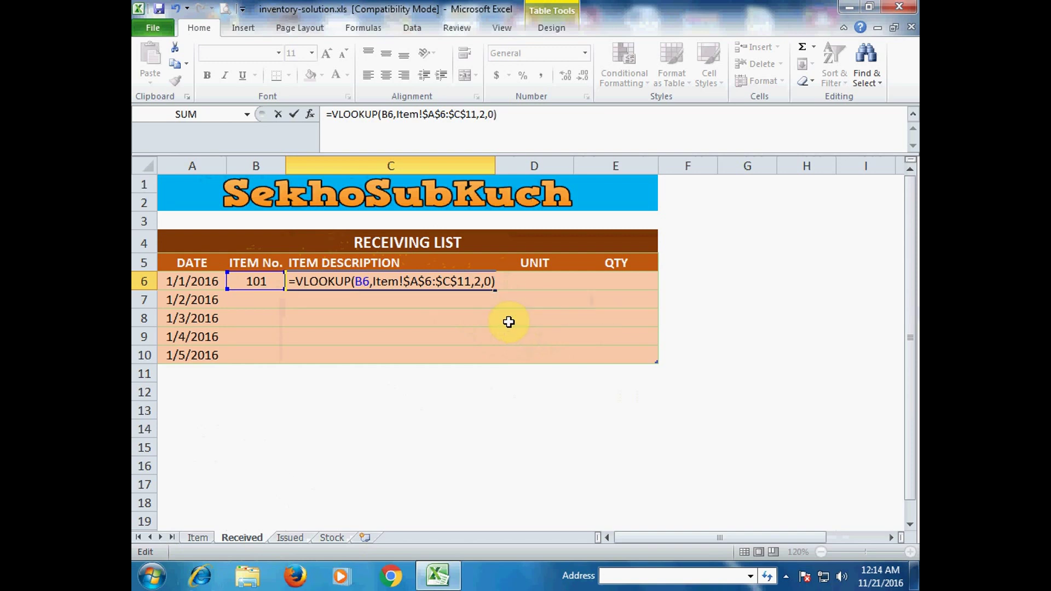
pyautogui.press('Return')
pyautogui.click(311, 282)
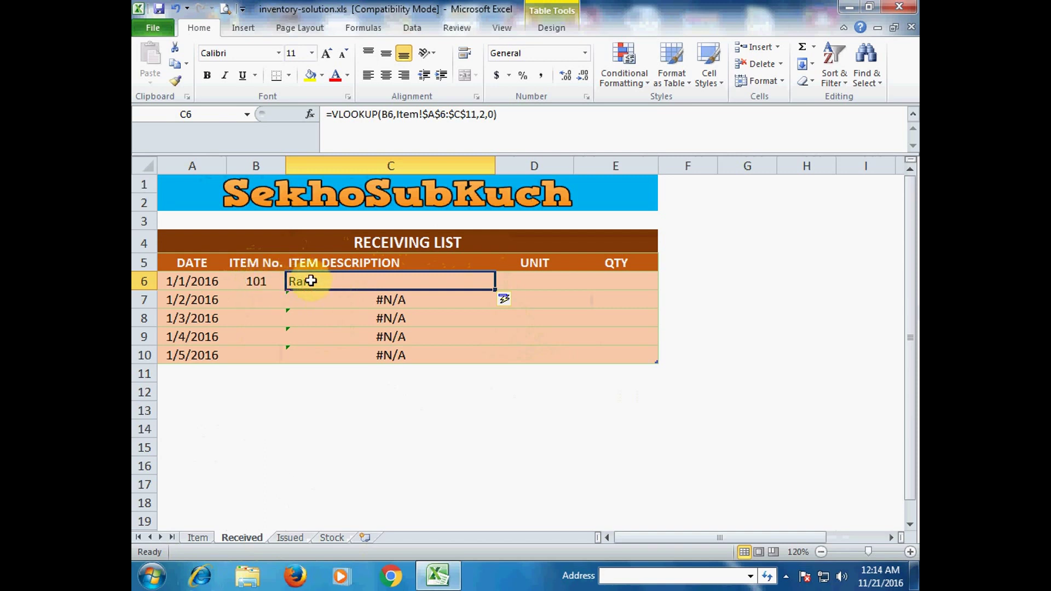
# Step: Copy the item description formula from C6 into the Unit cell D6
pyautogui.click(544, 284)
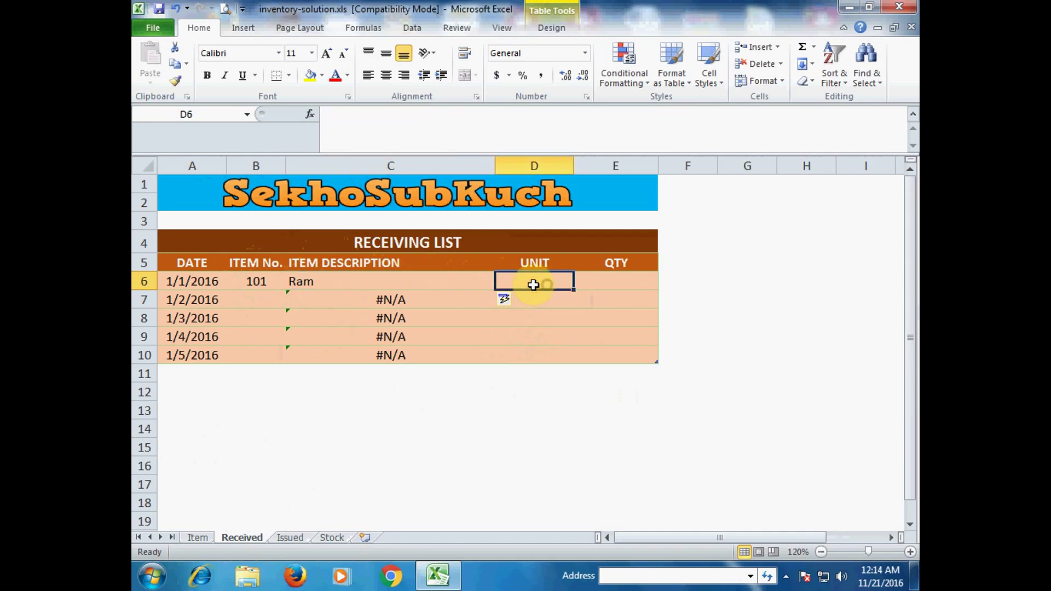
pyautogui.click(347, 282)
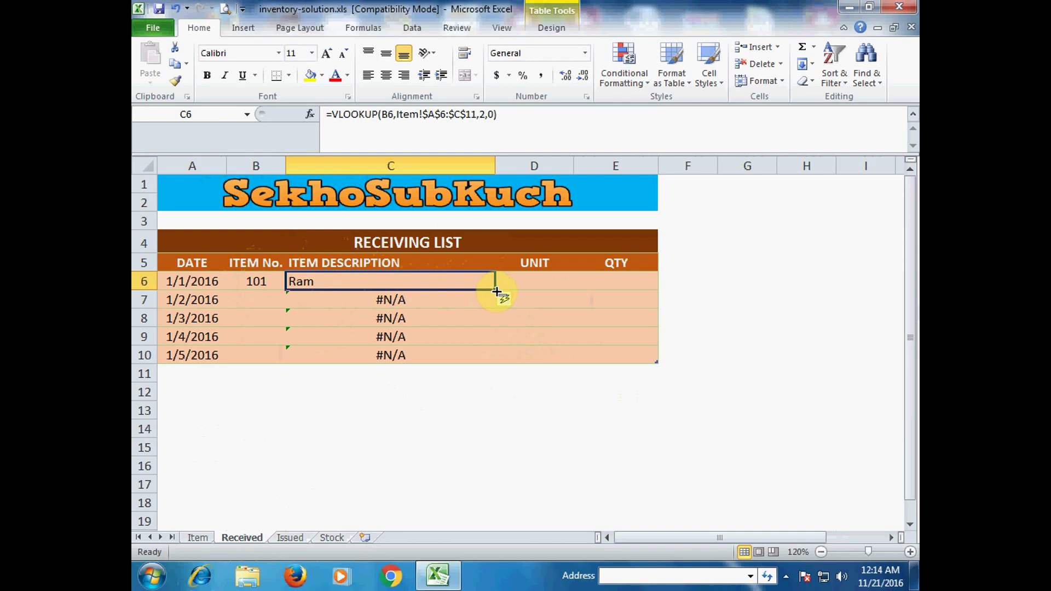
pyautogui.moveTo(496, 289); pyautogui.dragTo(540, 286)
pyautogui.click(539, 281)
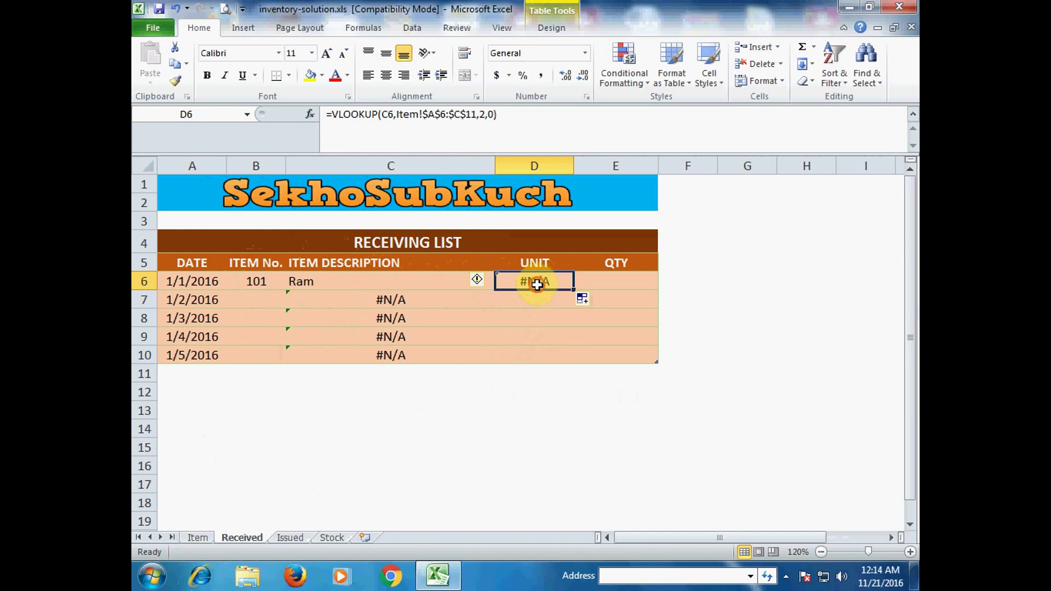
# Step: Edit the Unit formula in D6 to use B6 as lookup value and 3 as column index
pyautogui.doubleClick(536, 283)
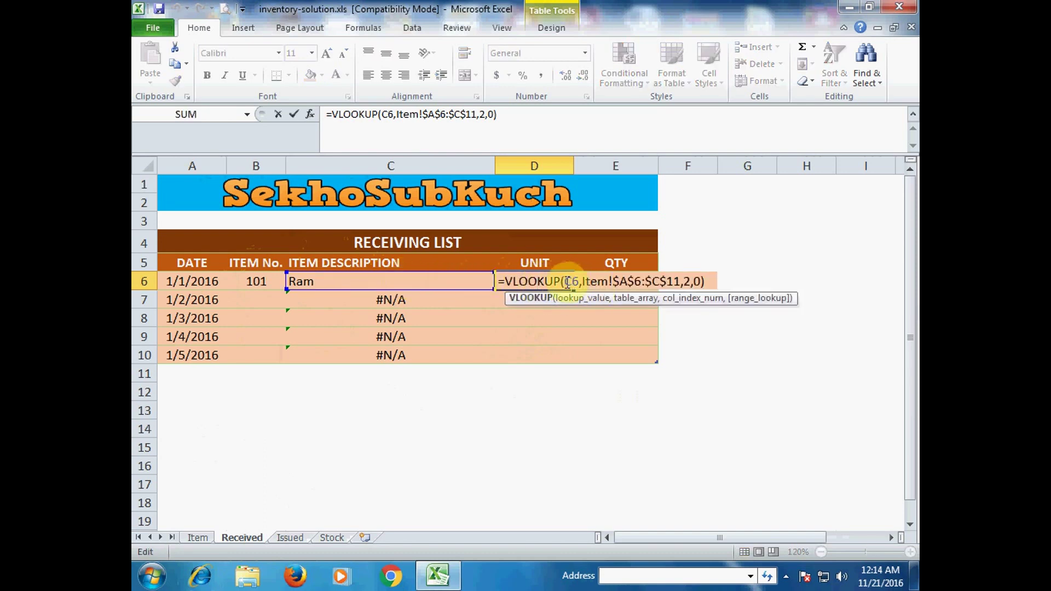
pyautogui.moveTo(565, 282); pyautogui.dragTo(572, 284)
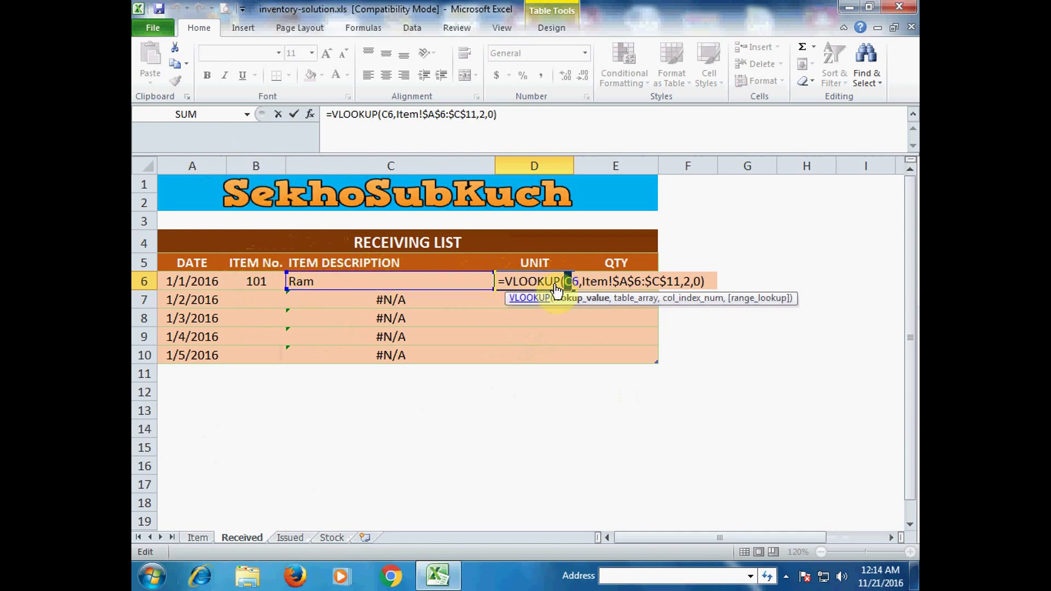
pyautogui.write('B')
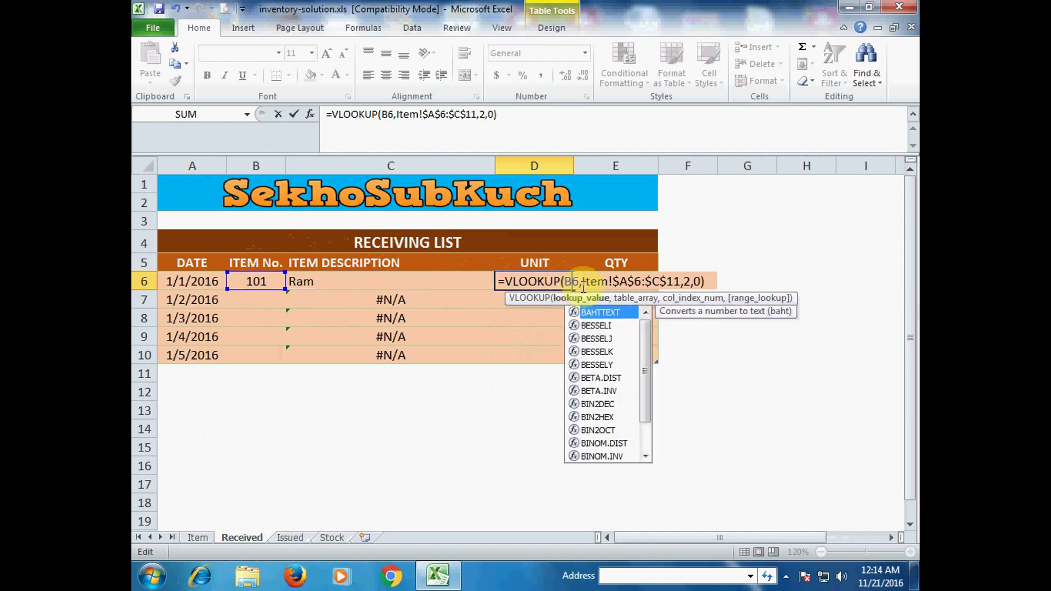
pyautogui.click(661, 282)
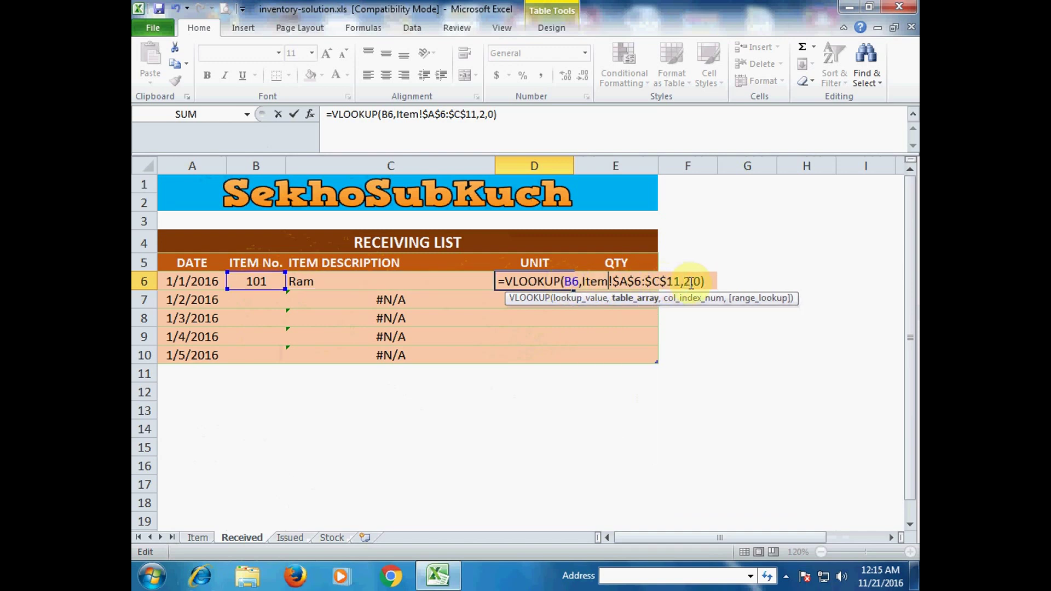
pyautogui.doubleClick(687, 281)
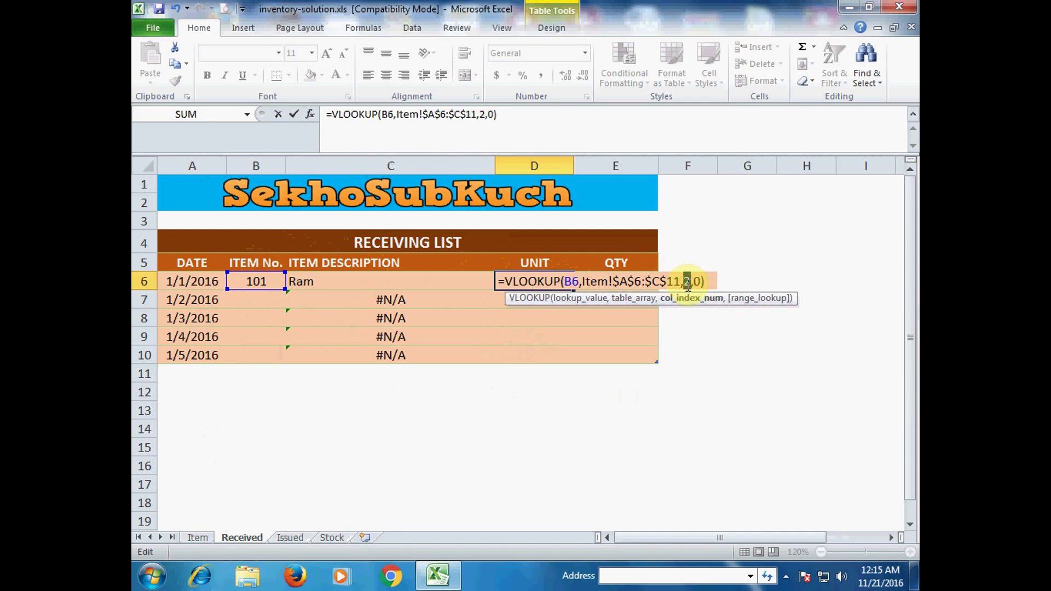
pyautogui.write('3,0')
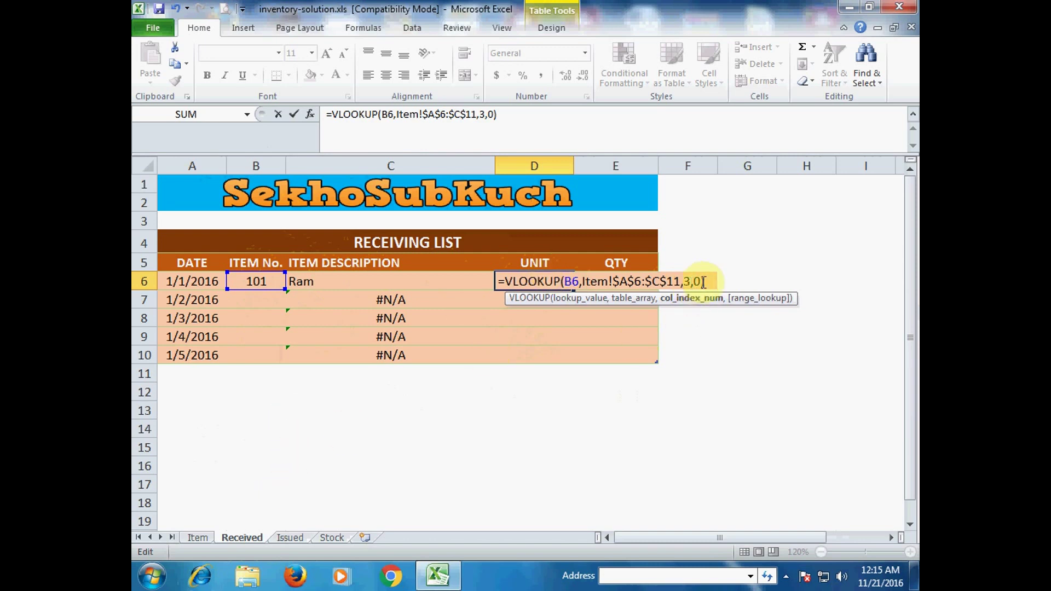
pyautogui.write(')')
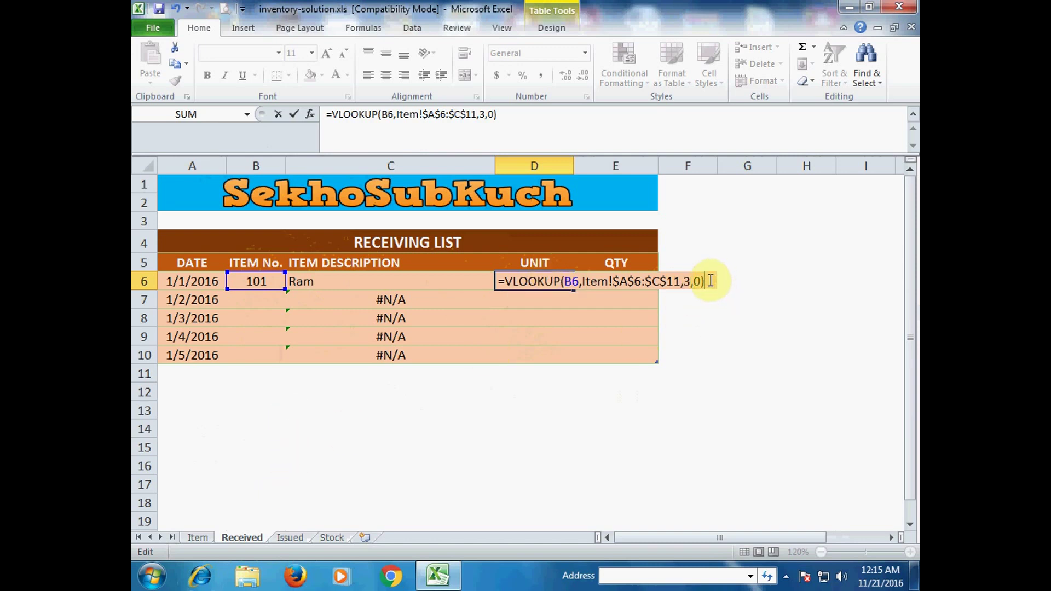
pyautogui.press('Return')
pyautogui.click(487, 282)
pyautogui.click(523, 284)
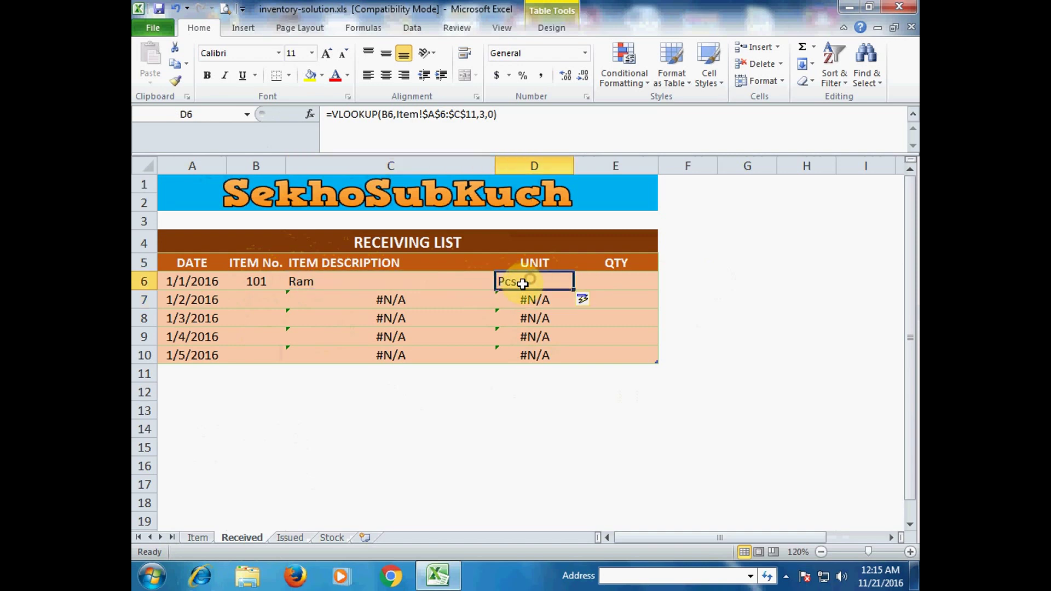
# Step: Enter item number 102 in B7 and 104 in B8 of the receiving list
pyautogui.click(249, 302)
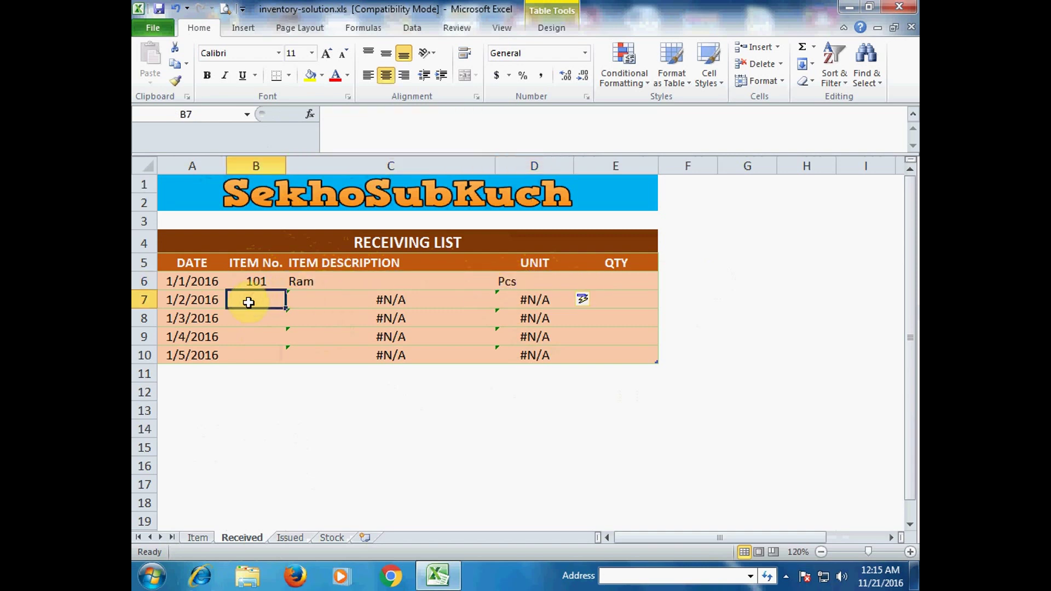
pyautogui.write('10')
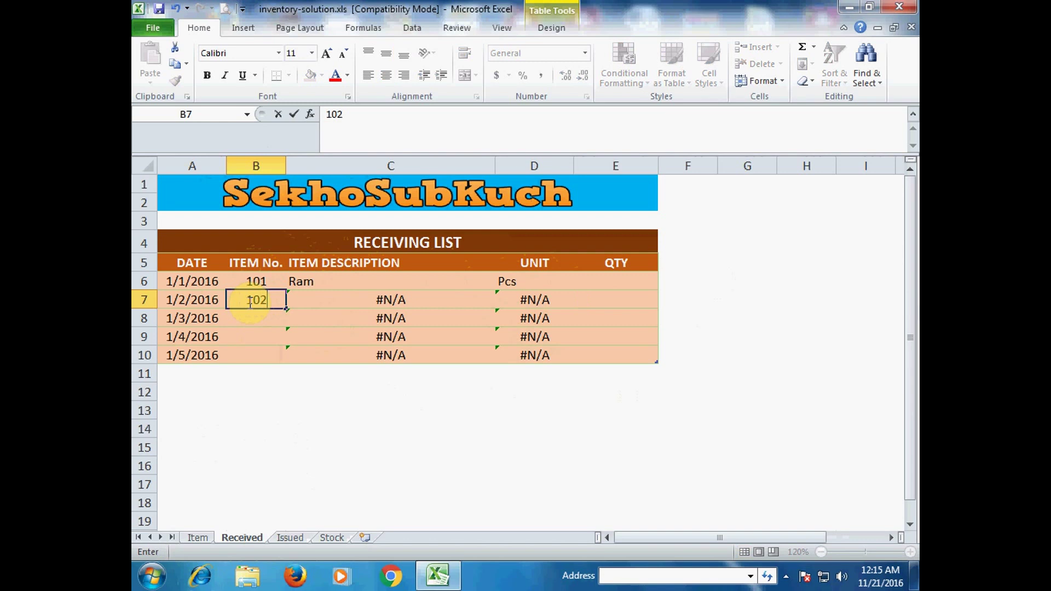
pyautogui.write('2')
pyautogui.press('Tab')
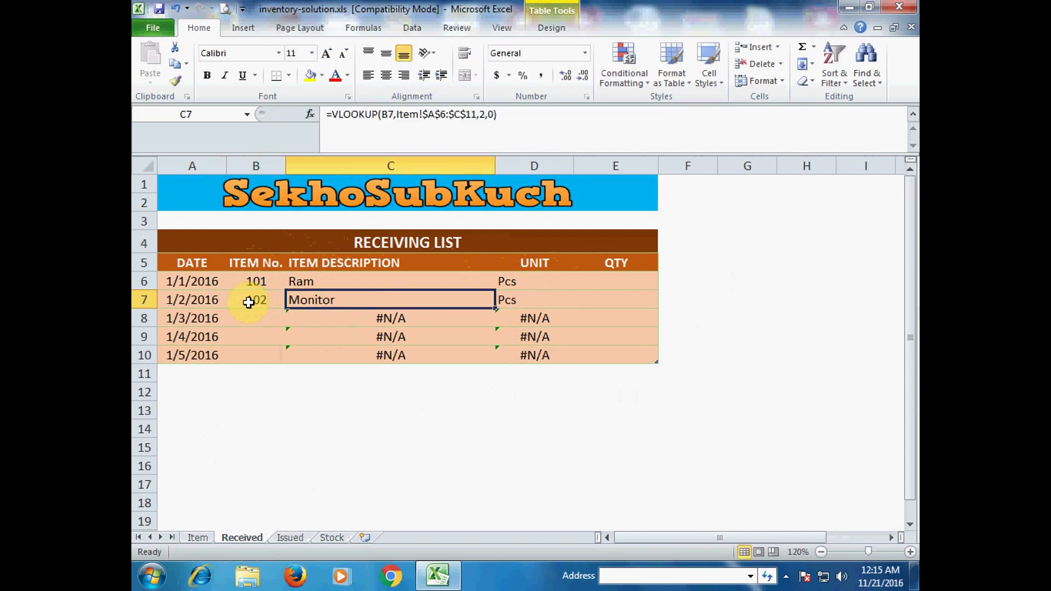
pyautogui.press('Tab')
pyautogui.hotkey('shift', 'Tab')
pyautogui.click(244, 315)
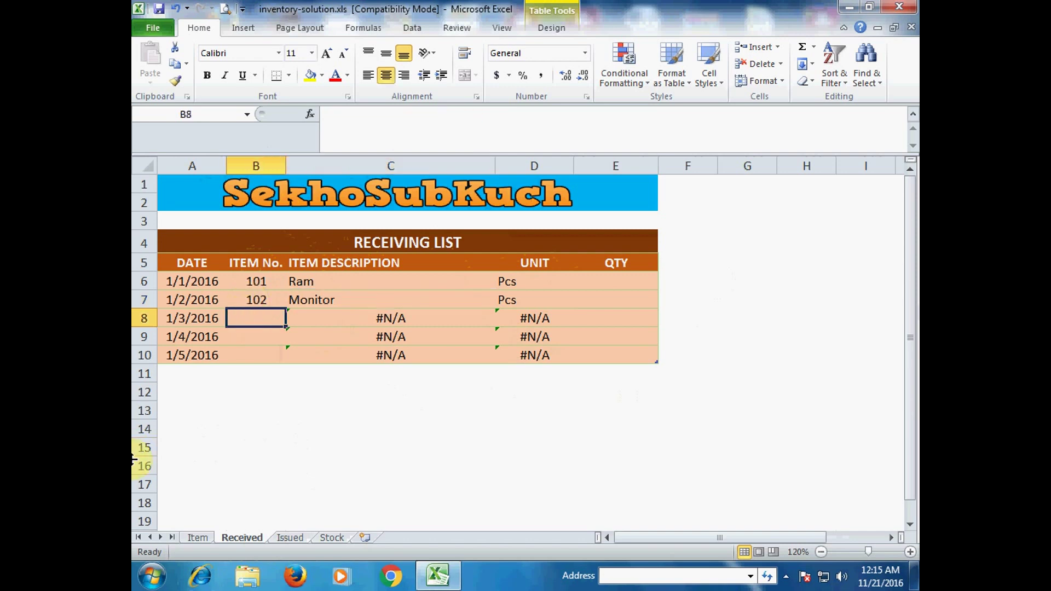
pyautogui.write('104')
pyautogui.press('Tab')
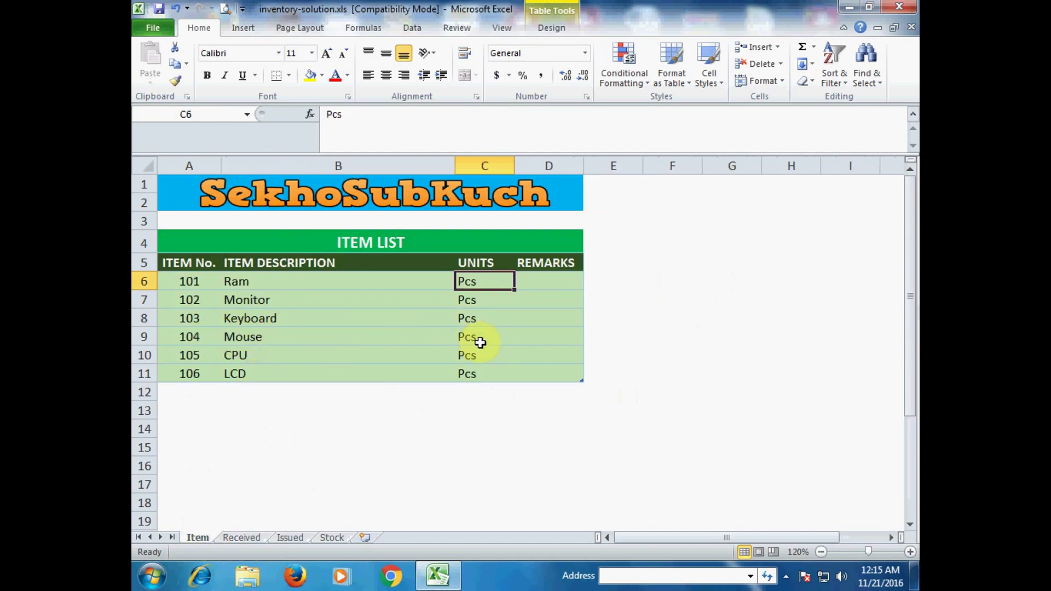
# Step: Enter item number 105 in B9 and 101 in B10 of the Received sheet
pyautogui.click(241, 537)
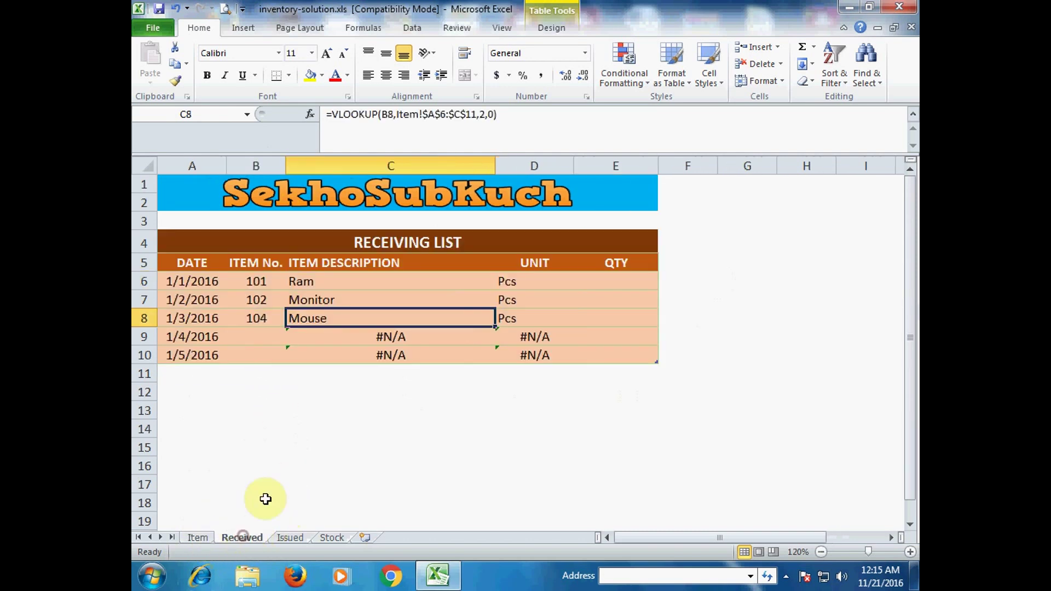
pyautogui.click(244, 336)
pyautogui.write('105')
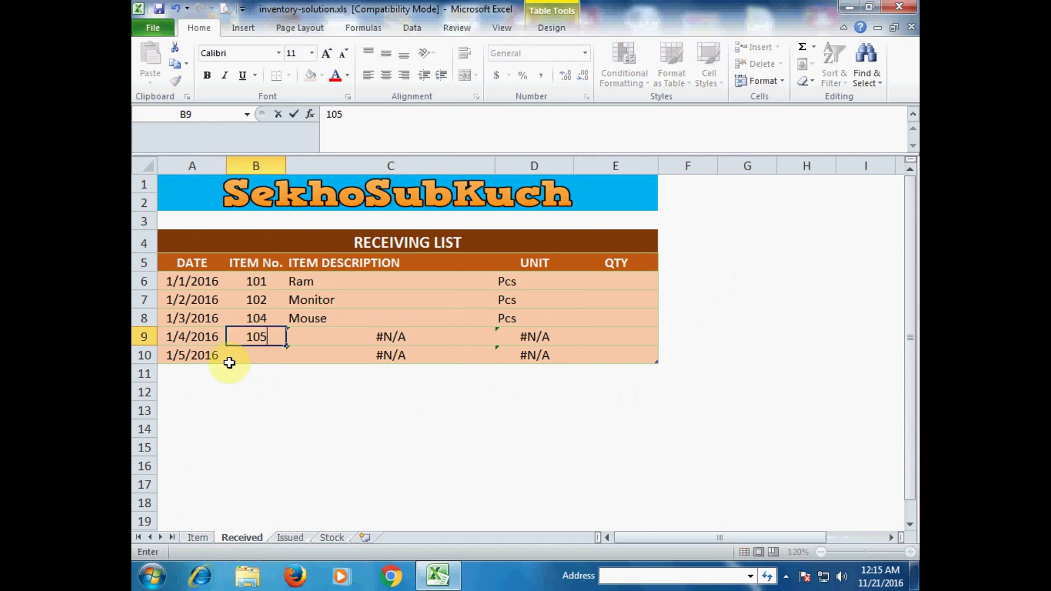
pyautogui.press('Tab')
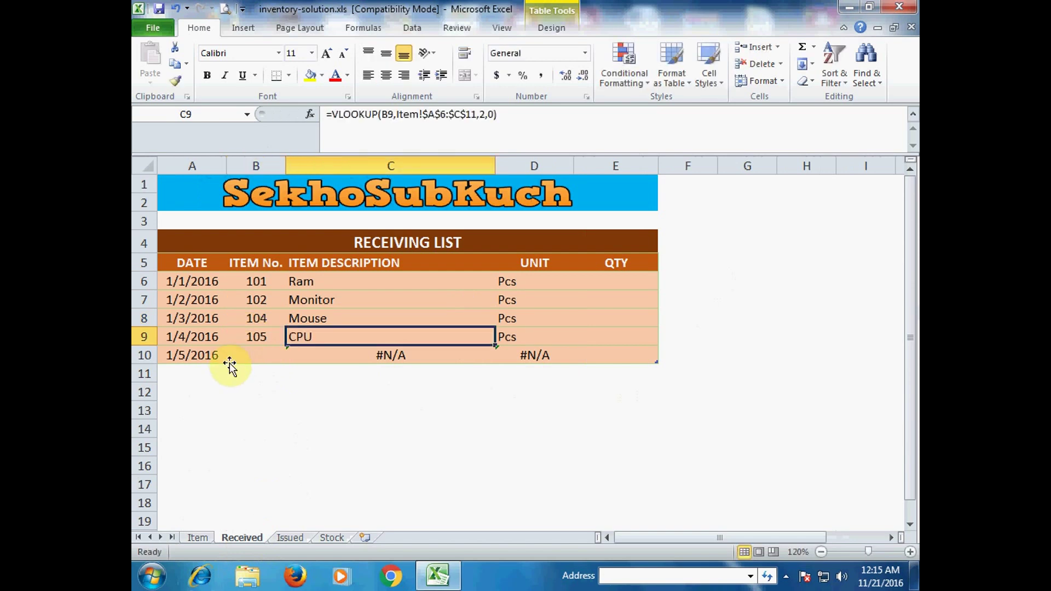
pyautogui.press('Down')
pyautogui.press('Left')
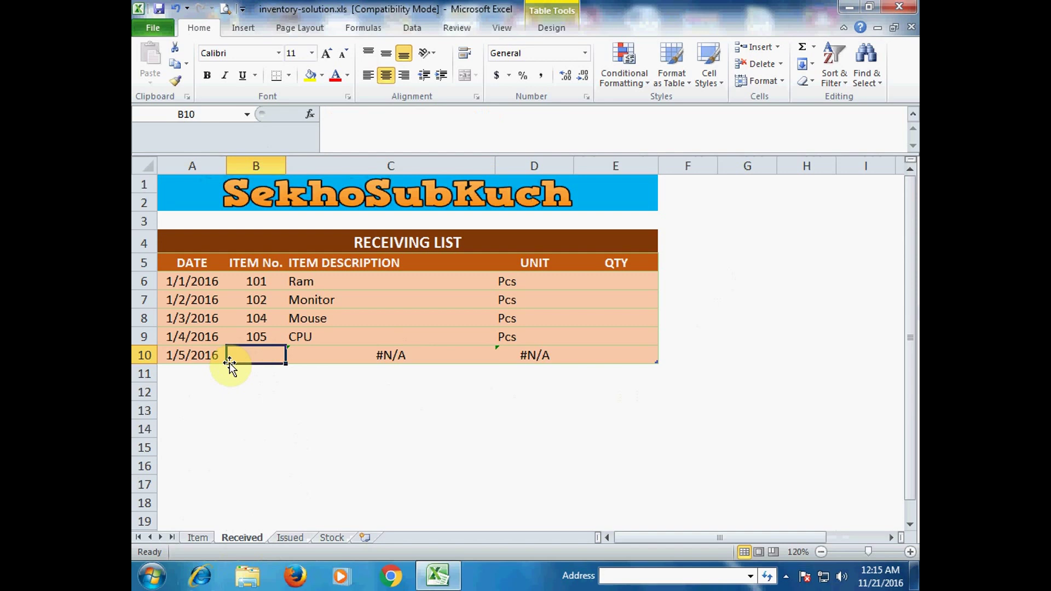
pyautogui.write('101')
pyautogui.press('Tab')
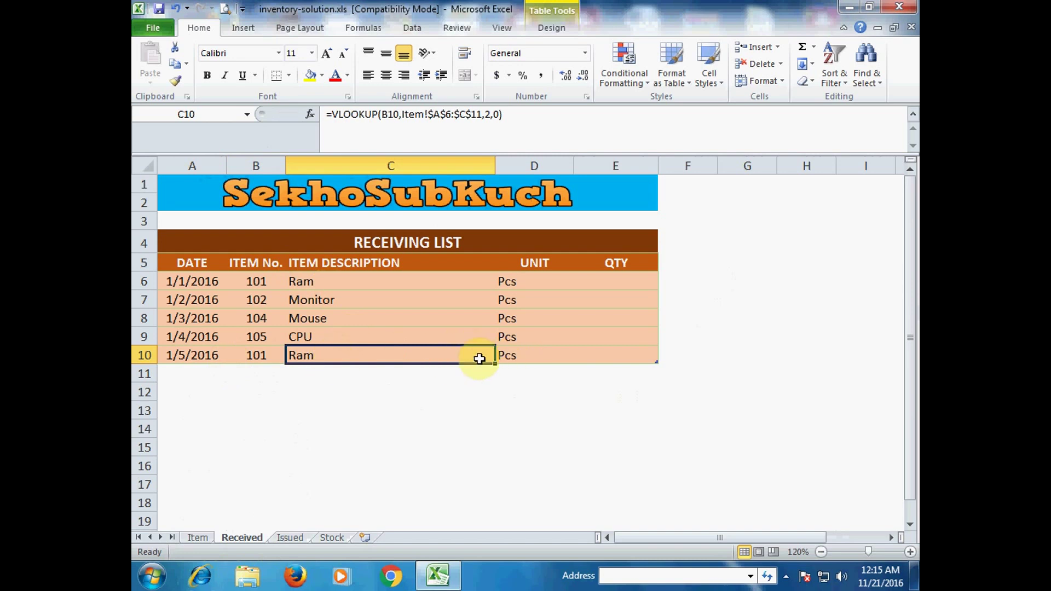
# Step: Fill the receiving list's quantities in E6:E10 with 50, 60, 40, 30 and 10
pyautogui.click(596, 285)
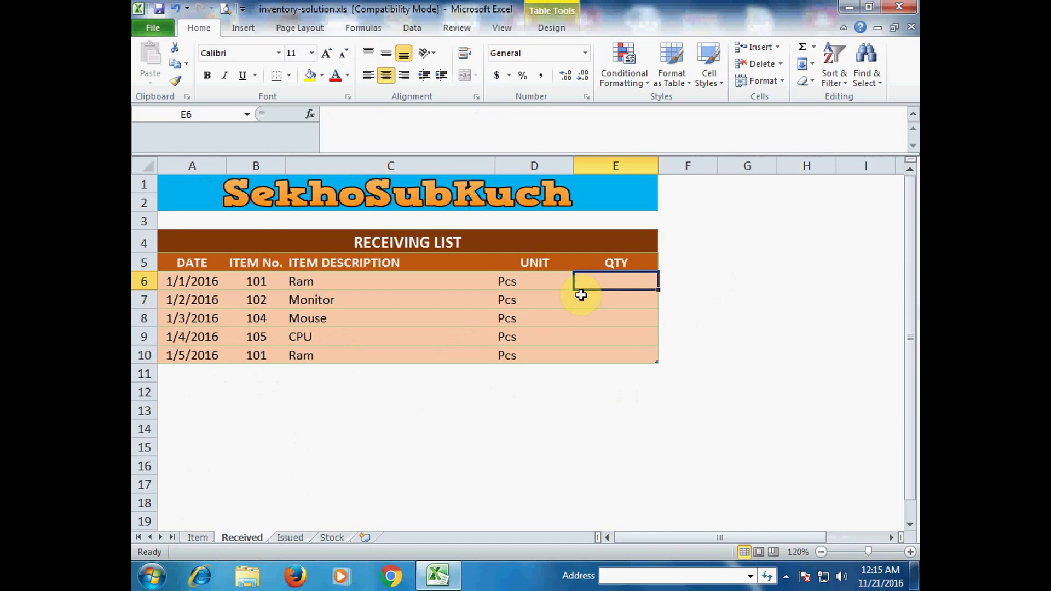
pyautogui.write('50')
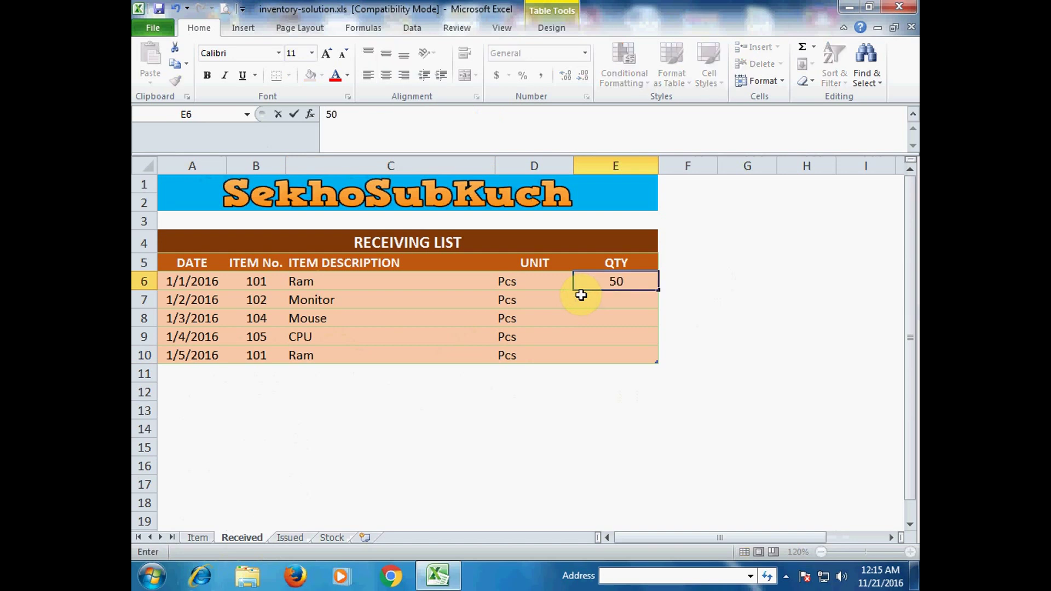
pyautogui.press('Return')
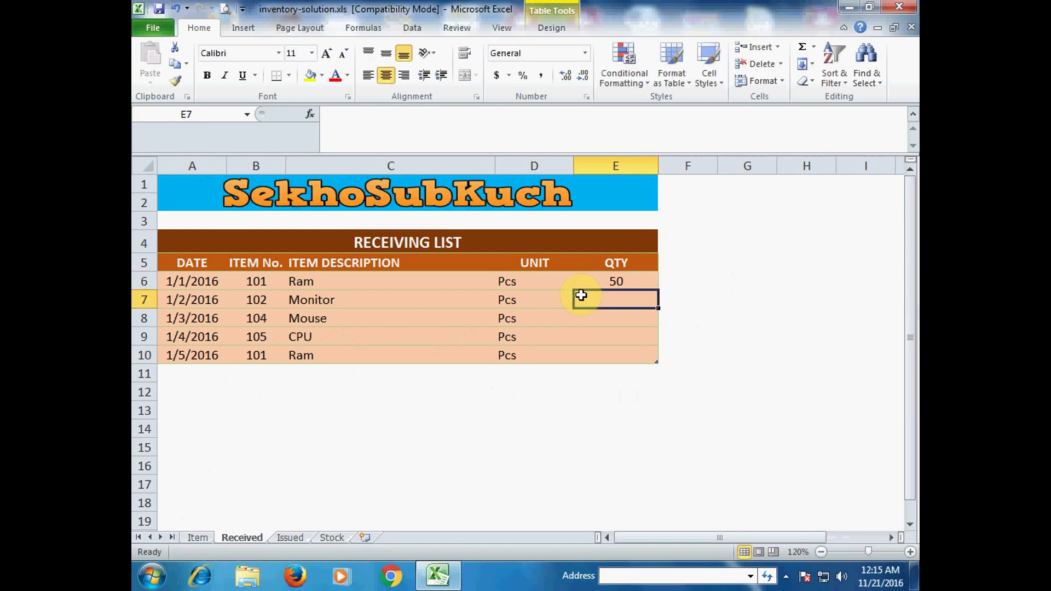
pyautogui.write('60')
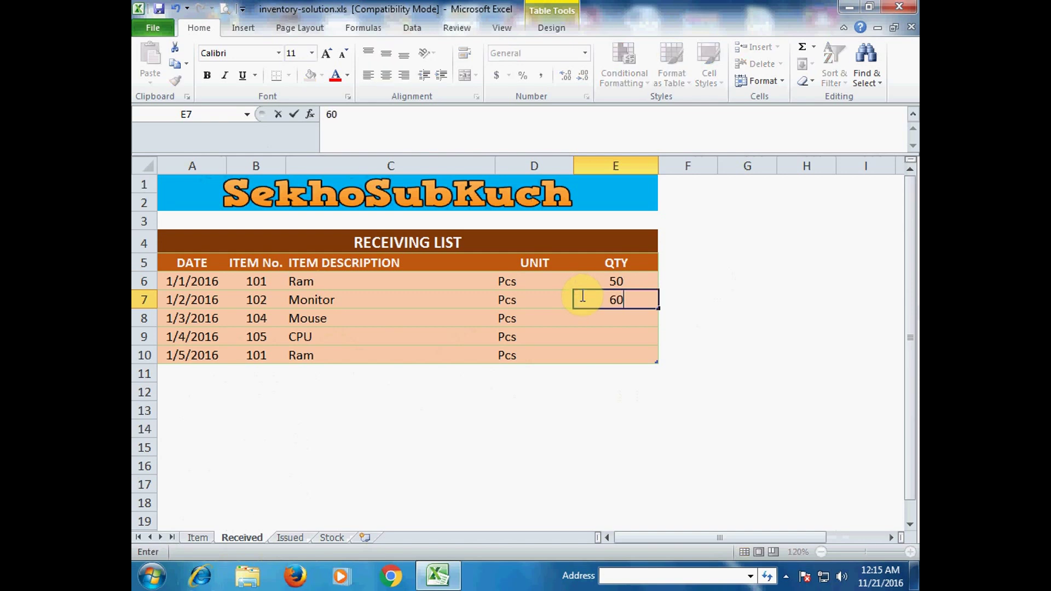
pyautogui.press('Return')
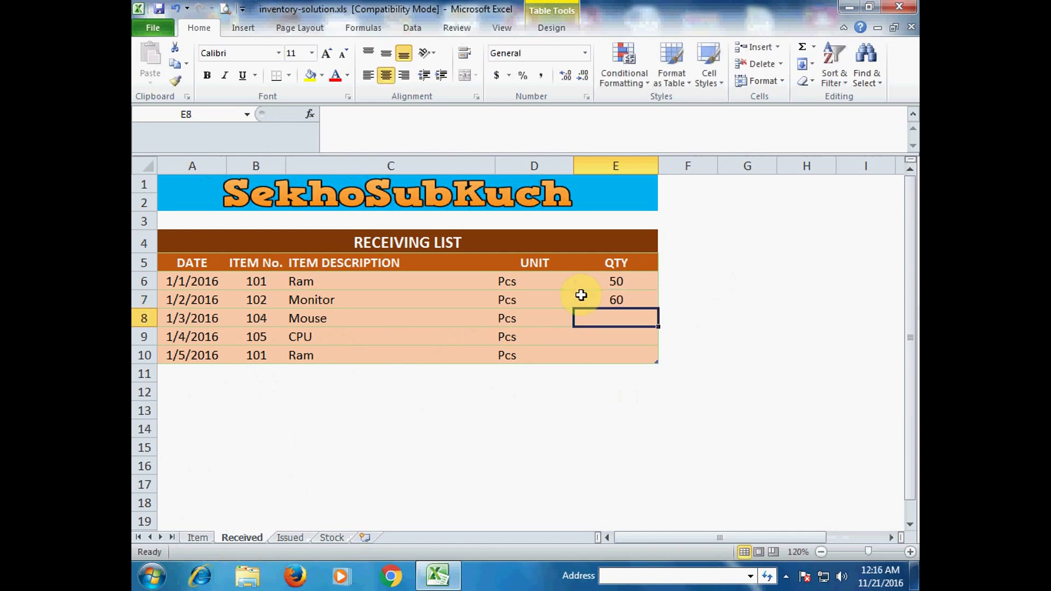
pyautogui.write('40')
pyautogui.press('Return')
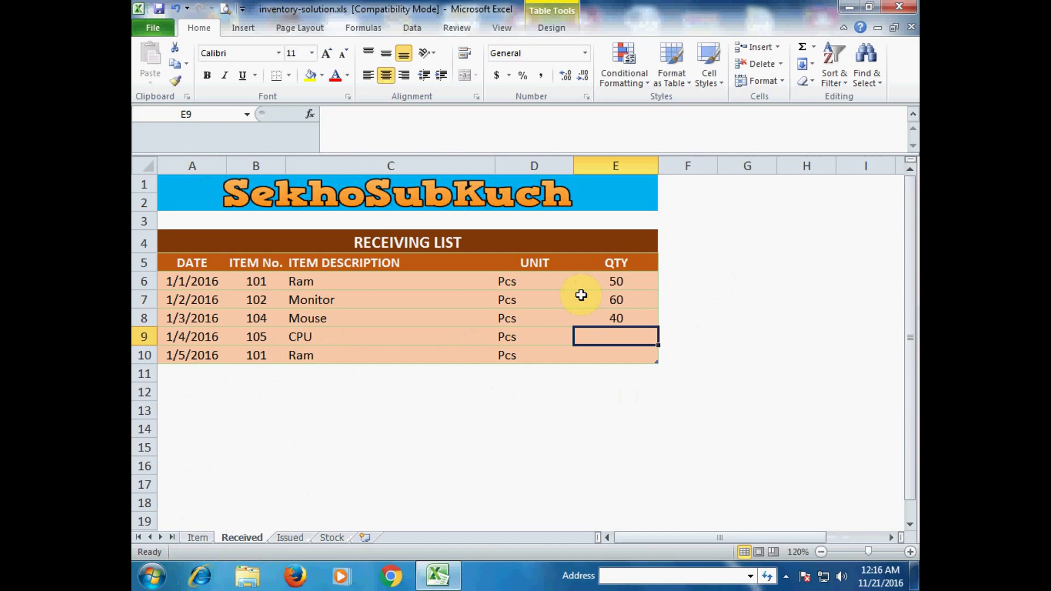
pyautogui.write('30')
pyautogui.press('Return')
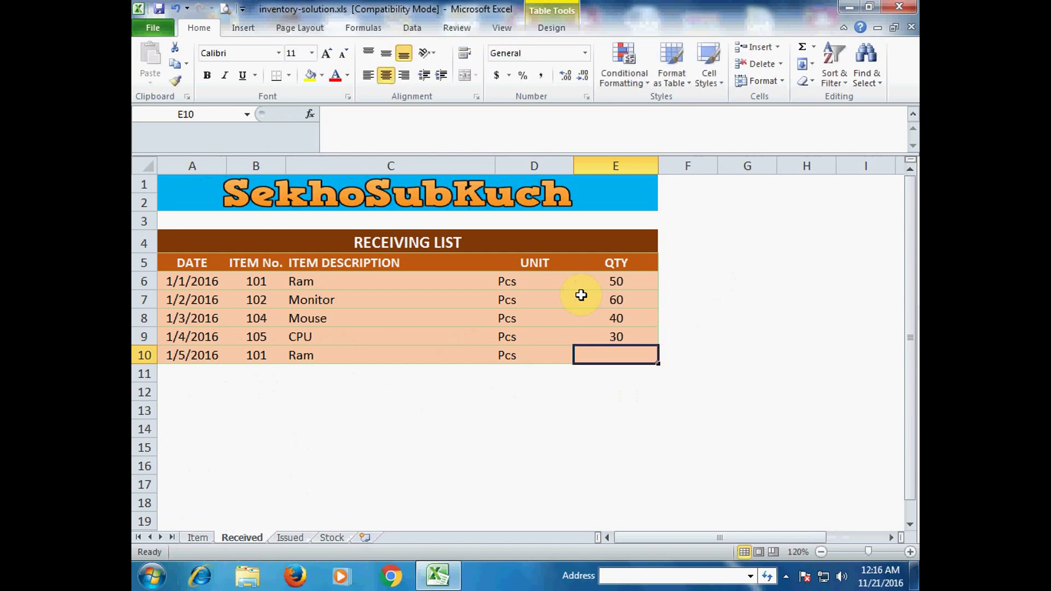
pyautogui.write('10')
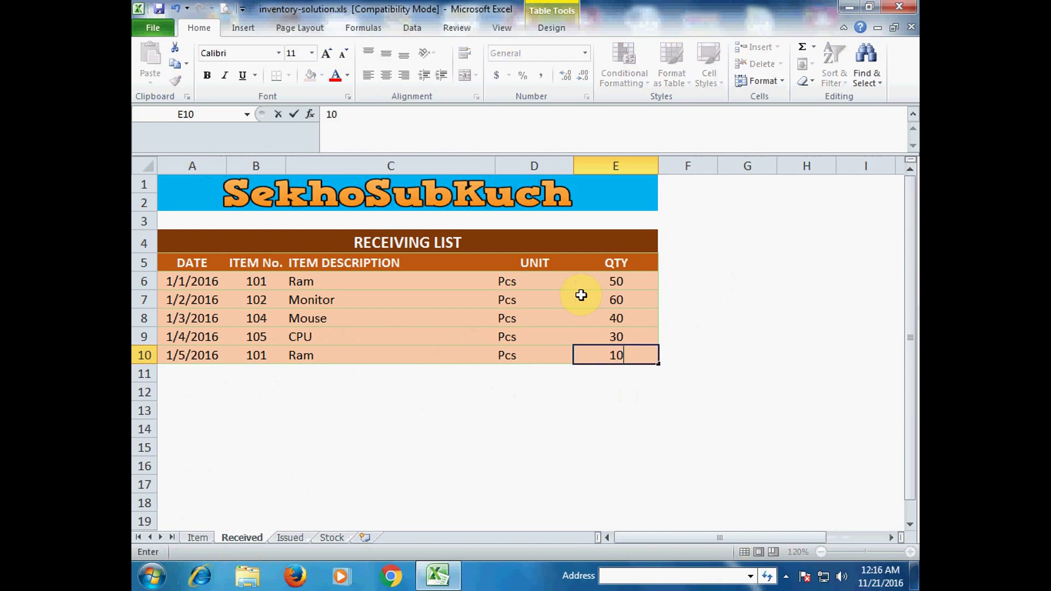
pyautogui.press('Up')
pyautogui.press('Up')
pyautogui.press('Up')
pyautogui.press('Up')
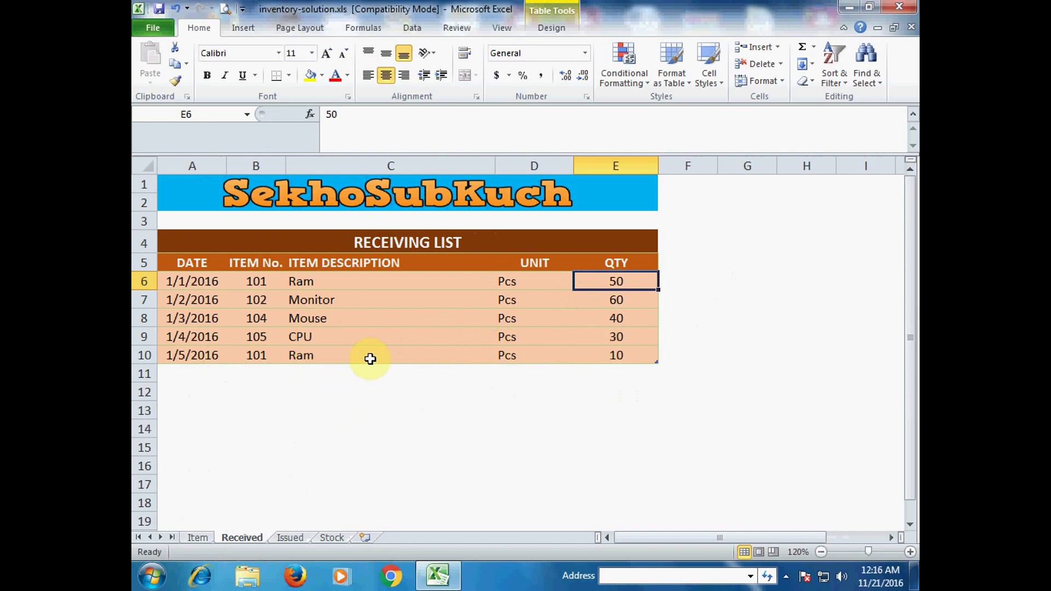
# Step: Enter item number 101 in B6 of the issue list on the Issued sheet
pyautogui.click(303, 536)
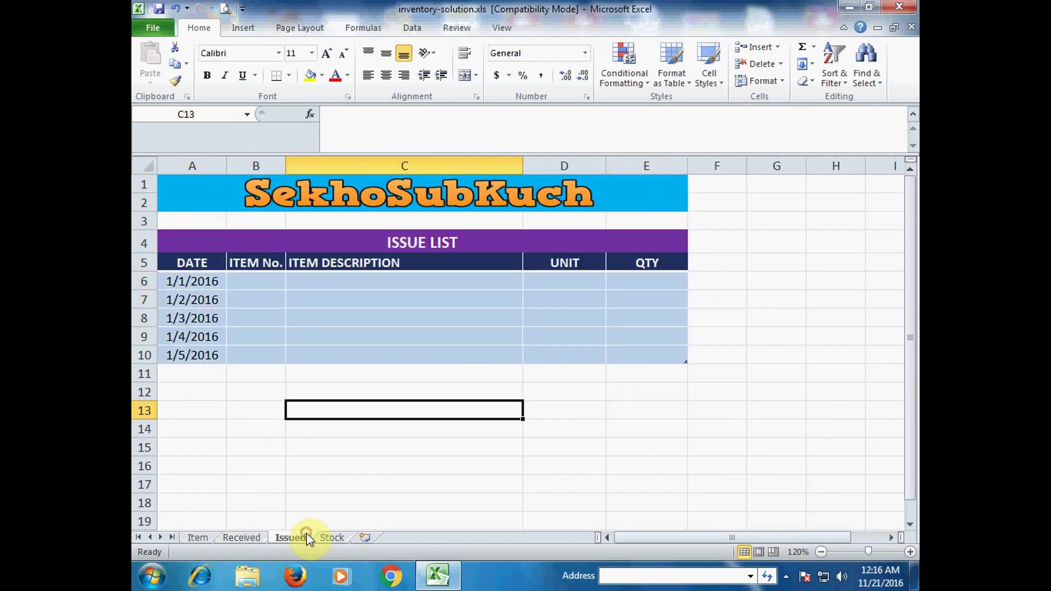
pyautogui.click(256, 282)
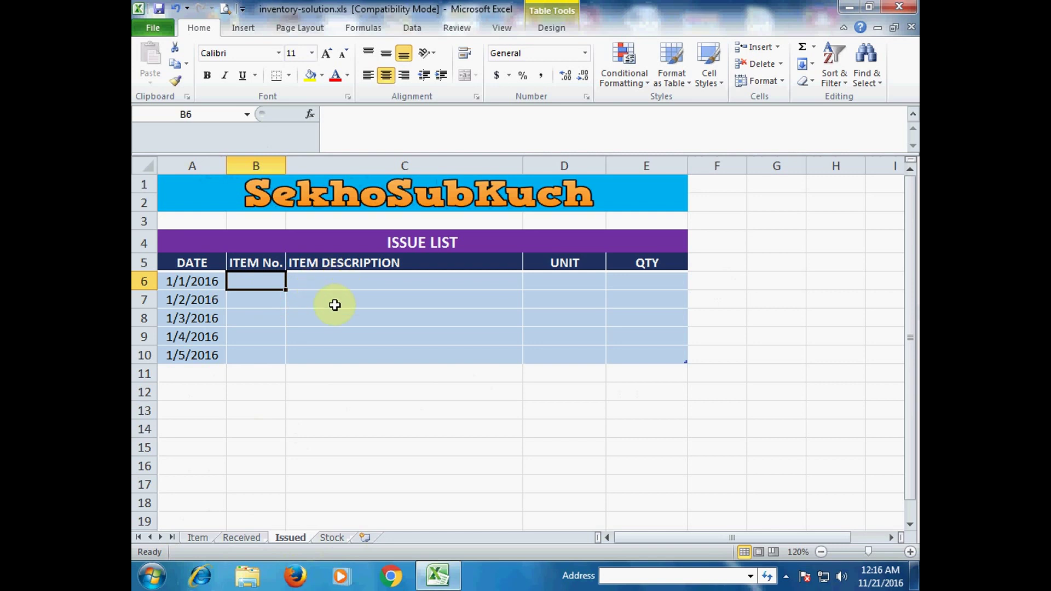
pyautogui.write('101')
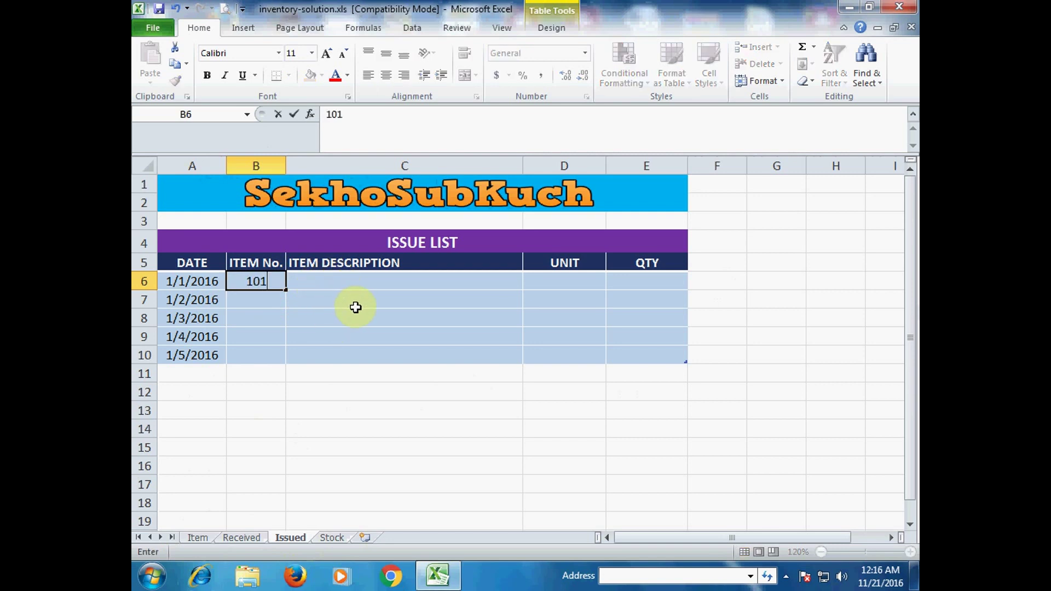
pyautogui.press('Tab')
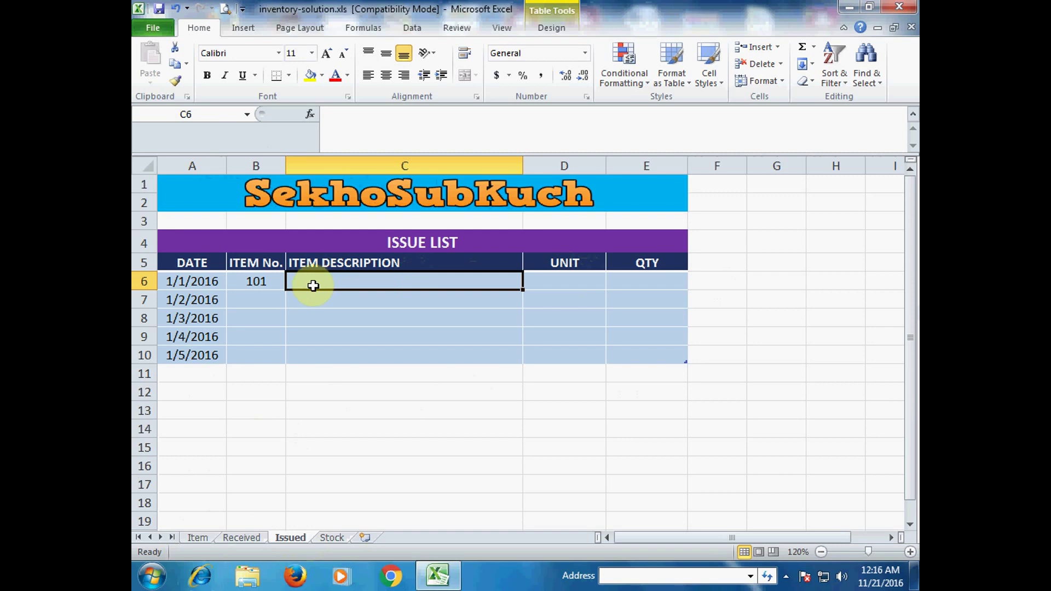
# Step: Begin a VLOOKUP formula in C6 of the issue list with B6 as lookup value and Item!A6:C11 as table array
pyautogui.write('=')
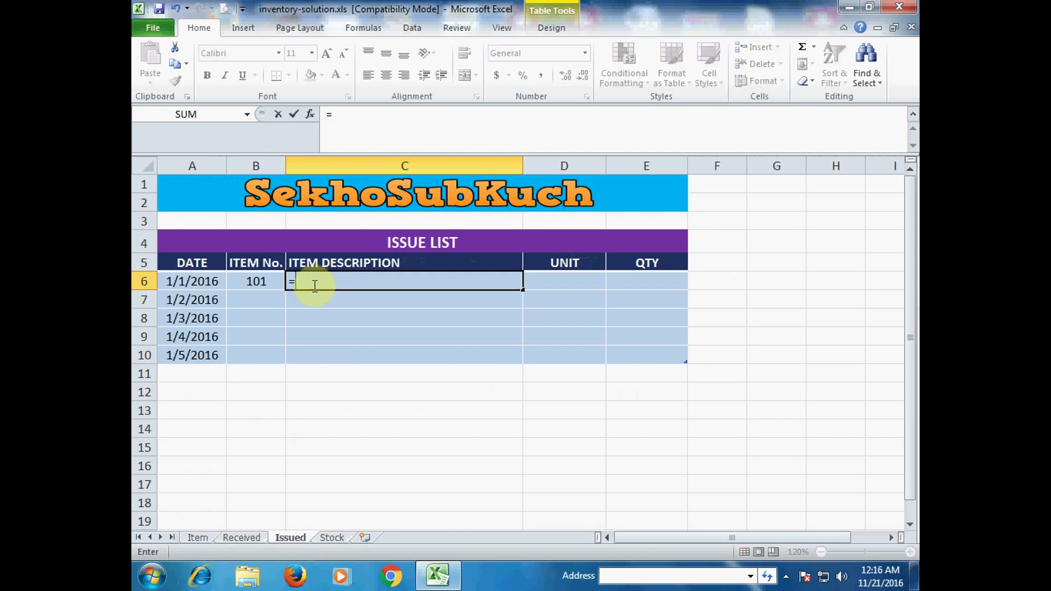
pyautogui.write('VLO')
pyautogui.press('Tab')
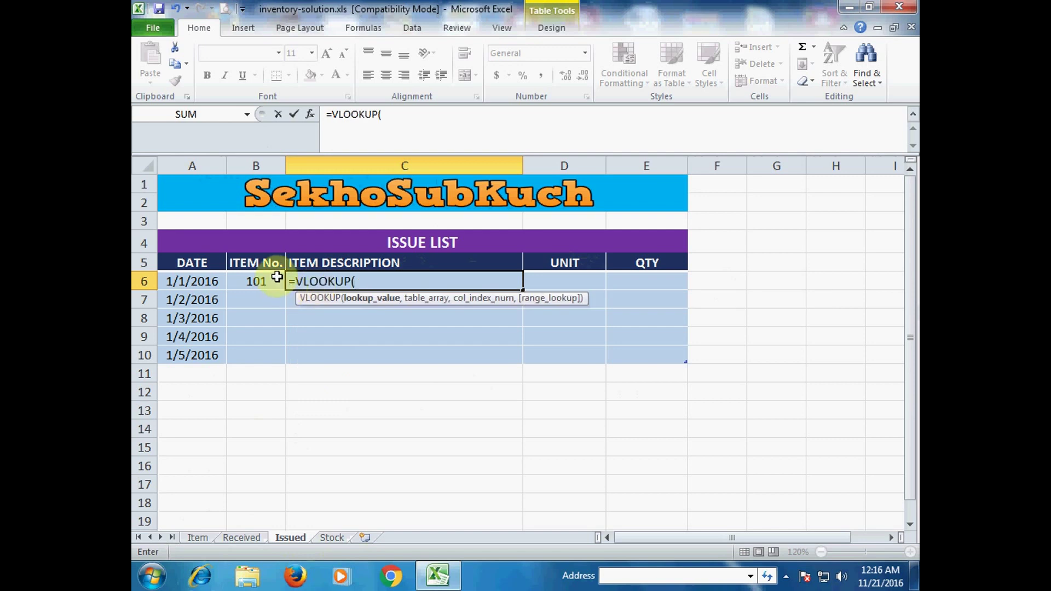
pyautogui.click(257, 280)
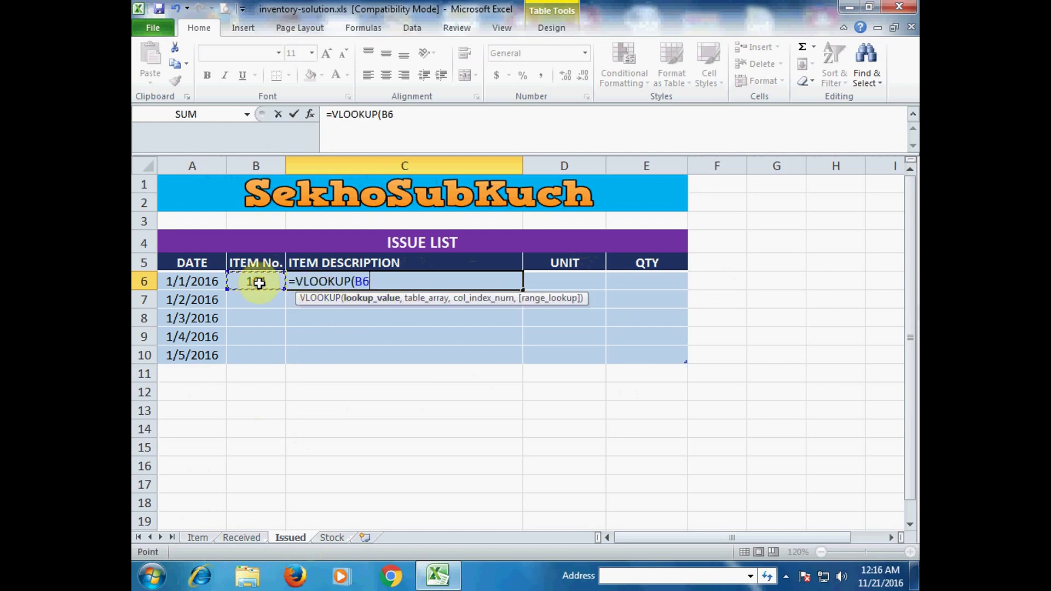
pyautogui.write(',')
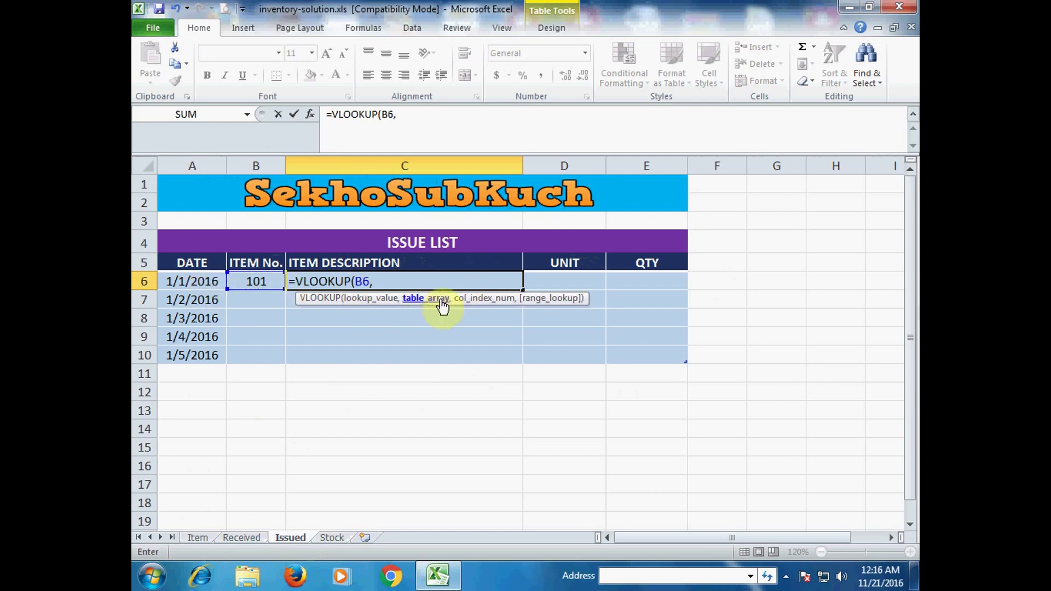
pyautogui.click(196, 536)
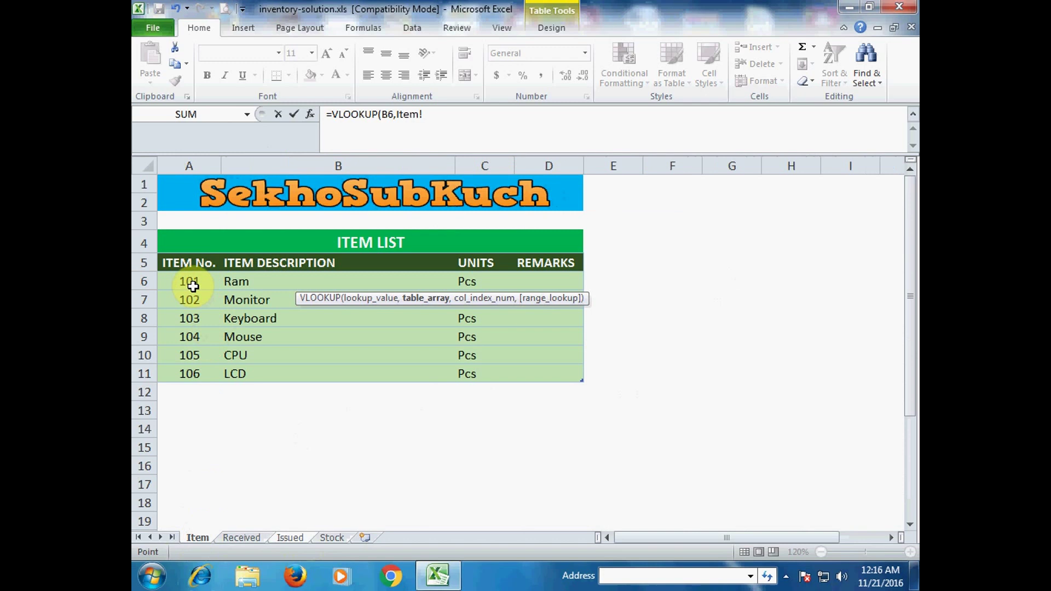
pyautogui.moveTo(193, 286); pyautogui.dragTo(477, 372)
pyautogui.press('Return')
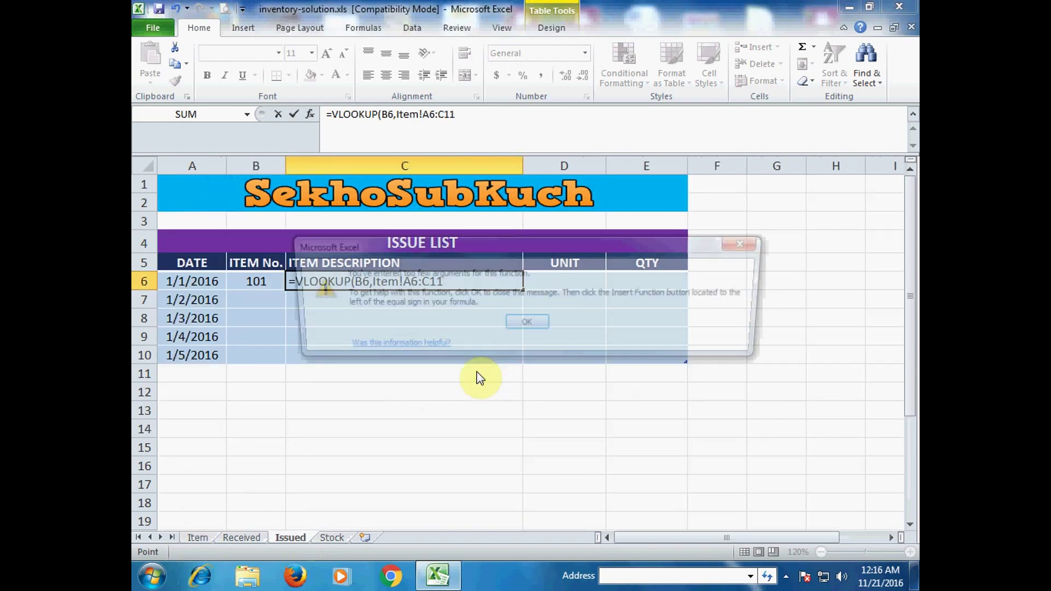
pyautogui.click(525, 322)
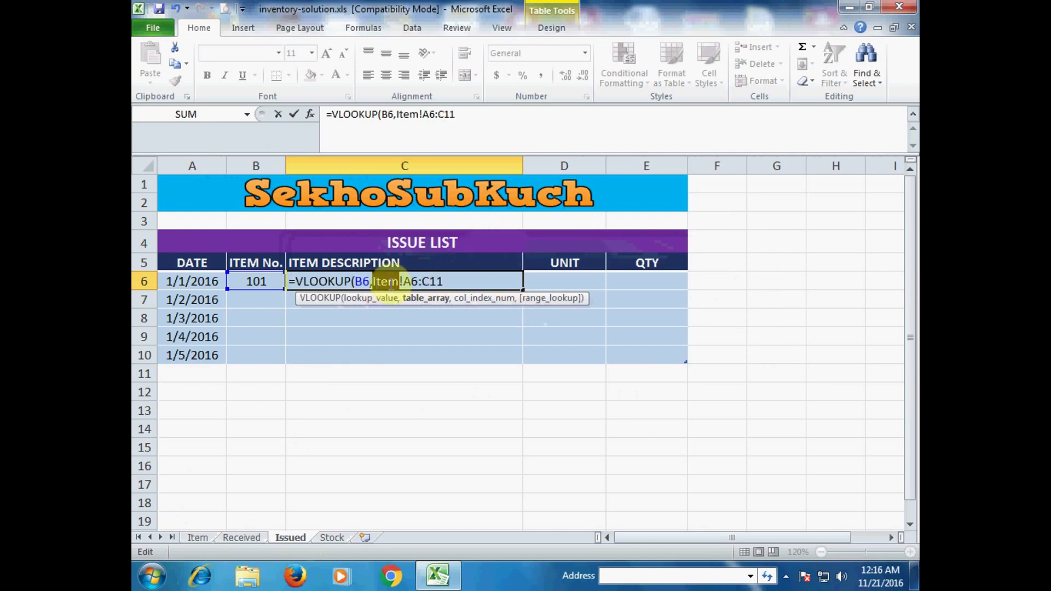
# Step: Make the formula's table range absolute as Item!$A$6:$C$11 and complete it with column index 2 and range lookup 0
pyautogui.moveTo(373, 282); pyautogui.dragTo(440, 282)
pyautogui.press('F4')
pyautogui.click(473, 282)
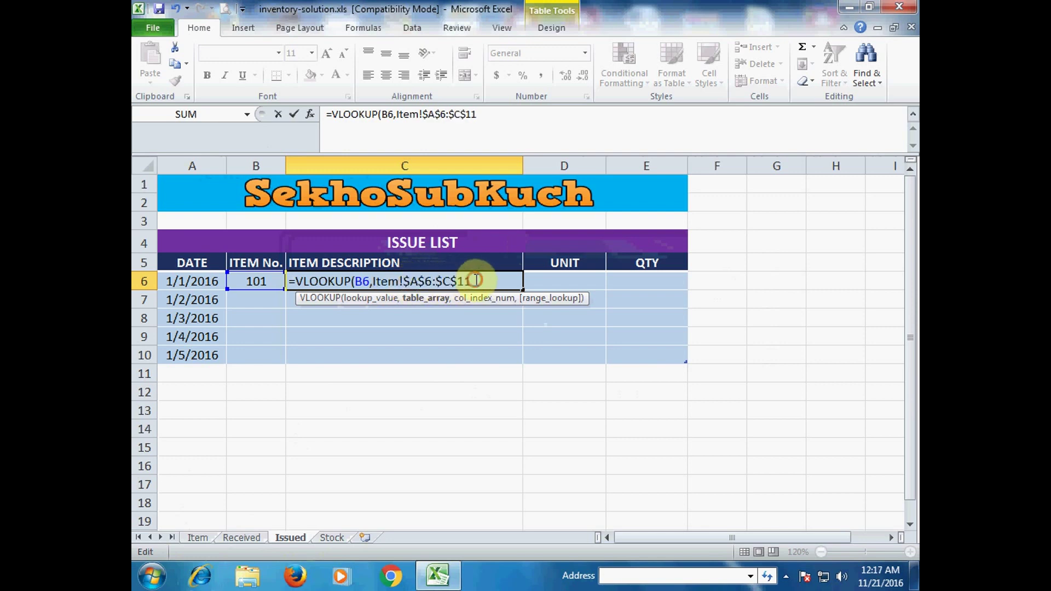
pyautogui.write(',')
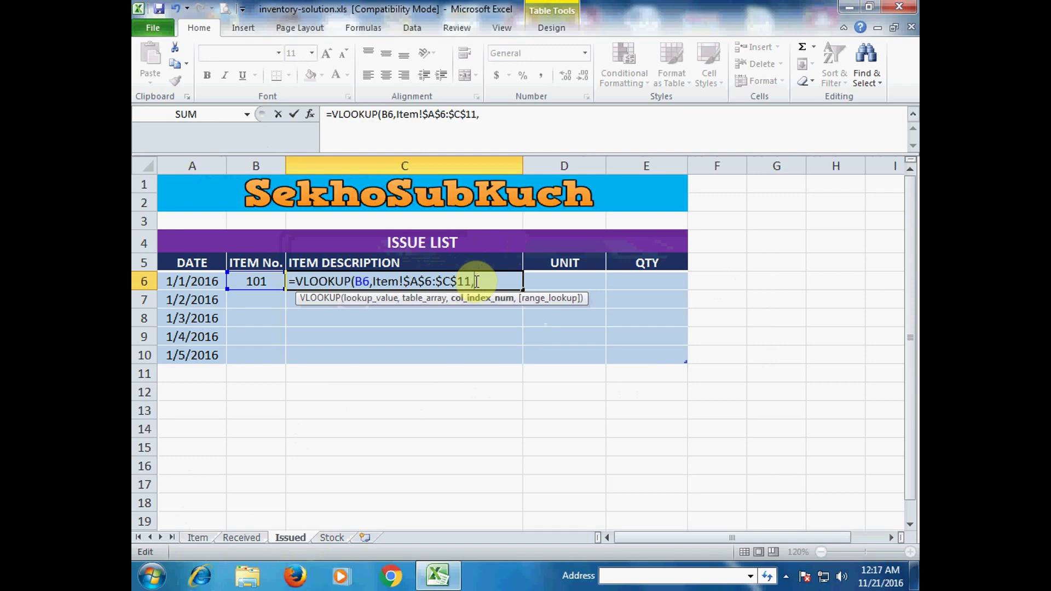
pyautogui.write('2,0)')
pyautogui.press('Return')
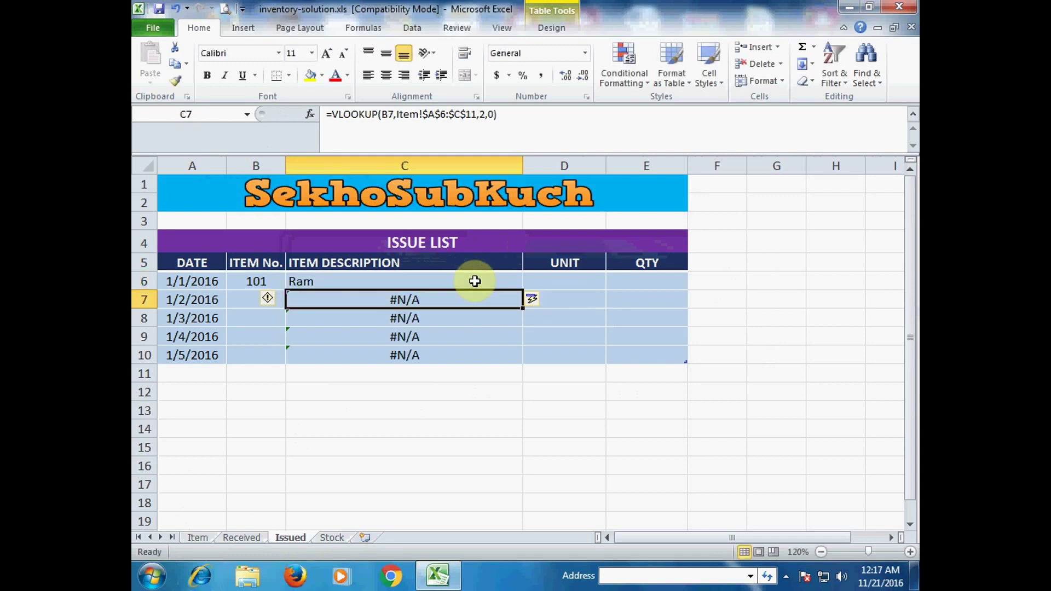
# Step: Copy the C6 formula to the unit cell D6 and change its lookup value to B6 and its column index to 3
pyautogui.click(426, 279)
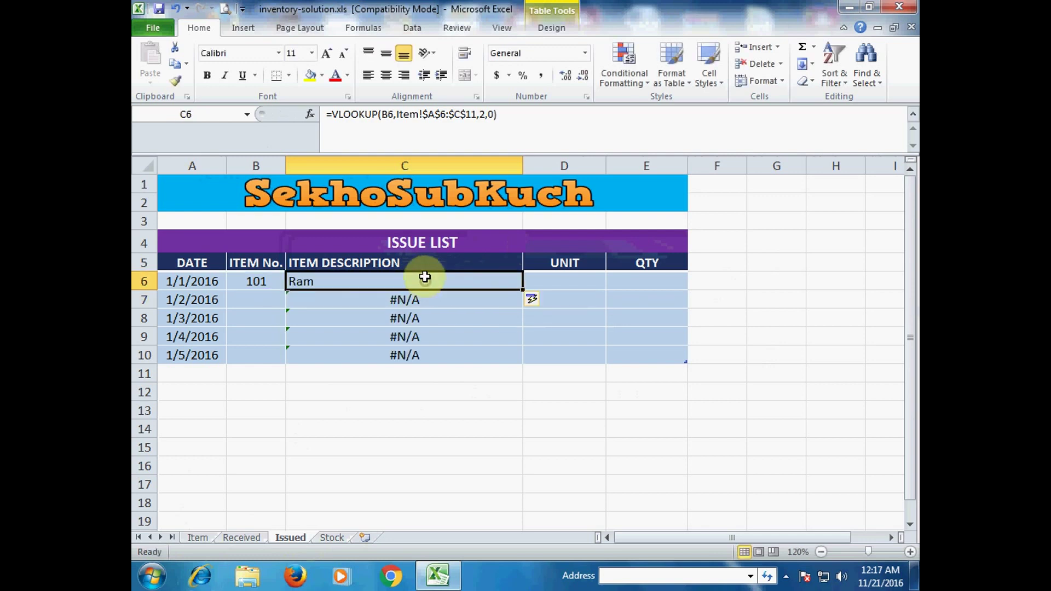
pyautogui.moveTo(524, 291); pyautogui.dragTo(570, 284)
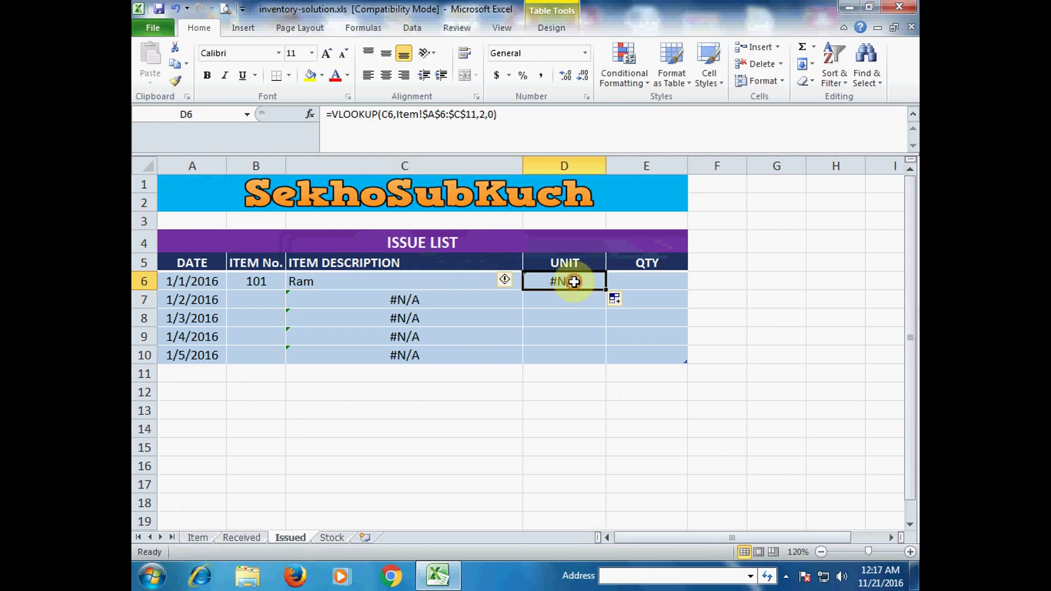
pyautogui.doubleClick(574, 282)
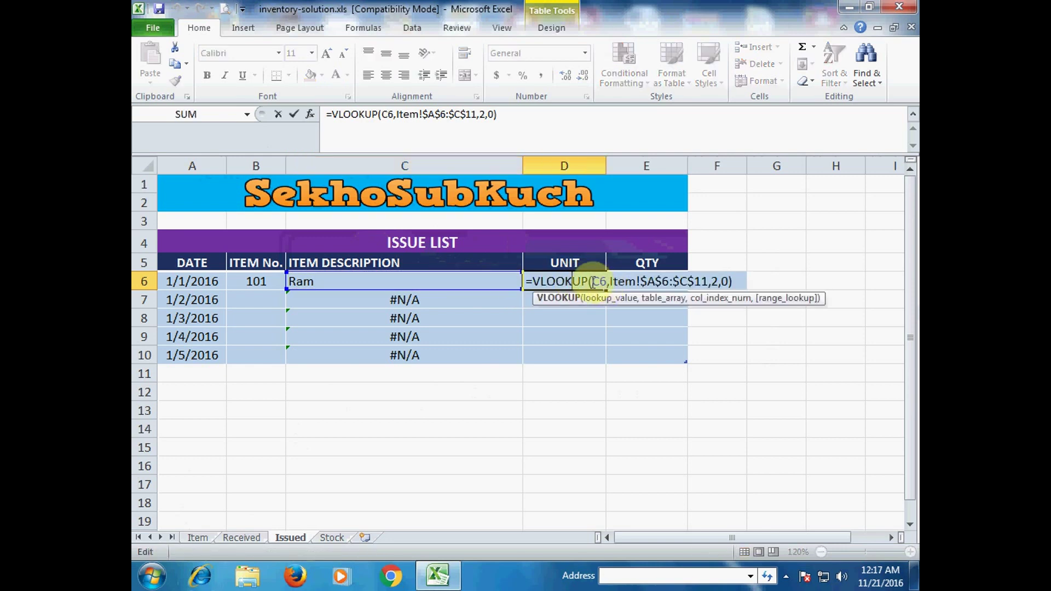
pyautogui.moveTo(593, 282); pyautogui.dragTo(601, 283)
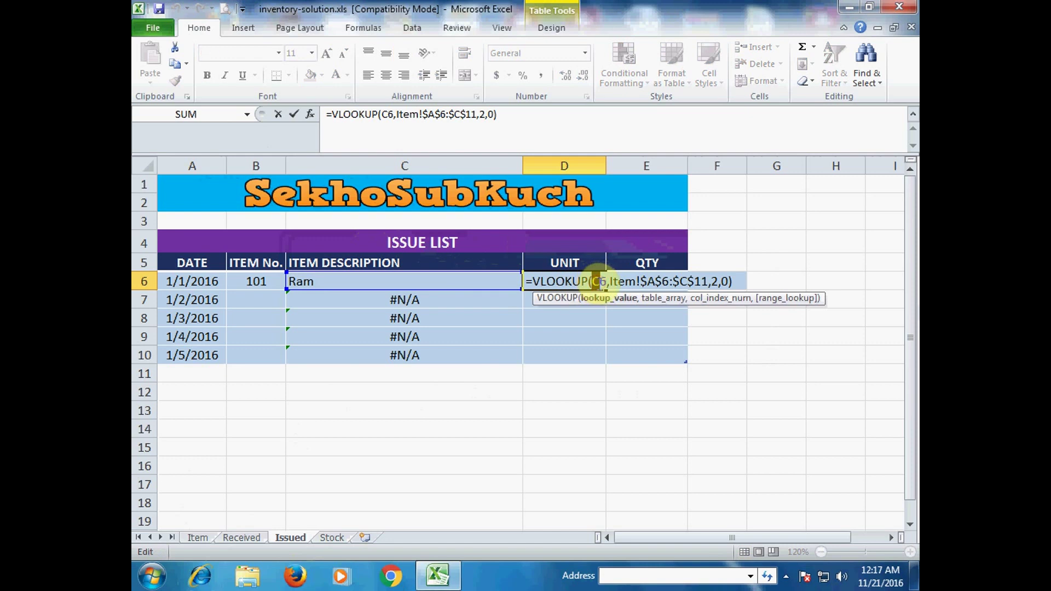
pyautogui.write('B')
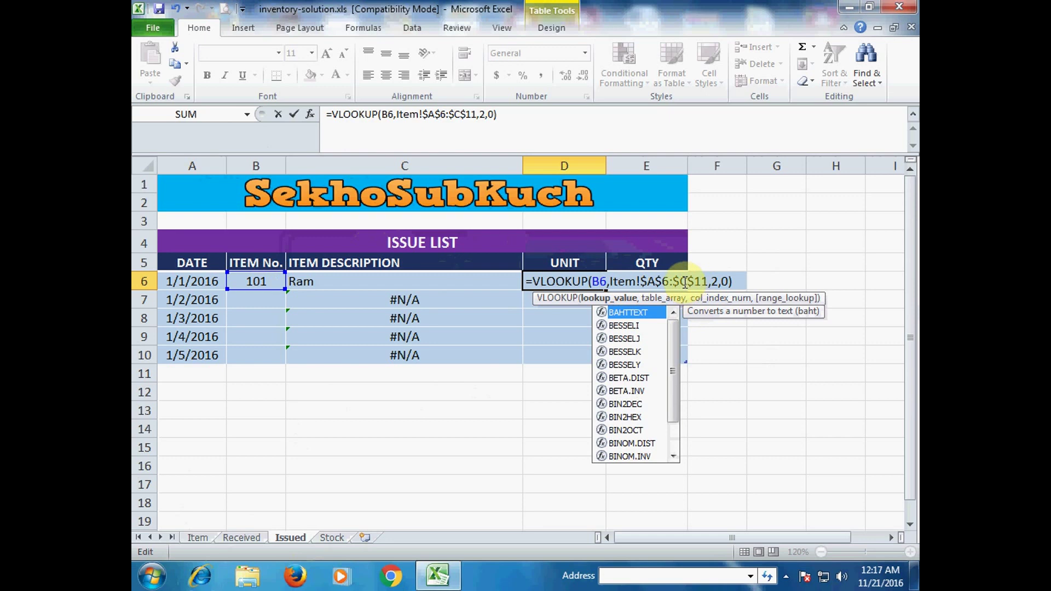
pyautogui.click(715, 282)
pyautogui.doubleClick(715, 283)
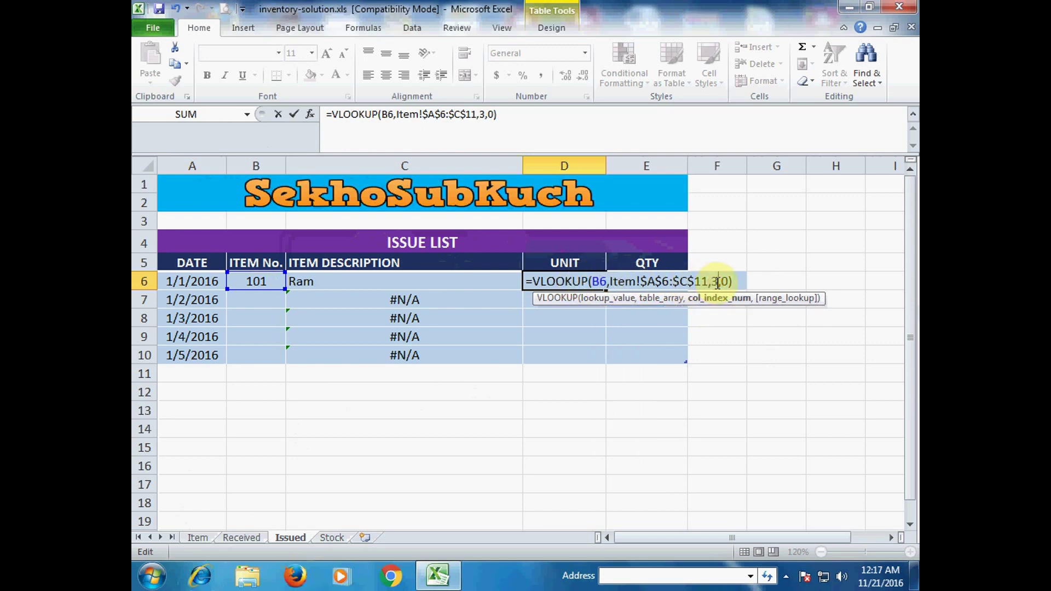
pyautogui.press('Return')
pyautogui.click(567, 278)
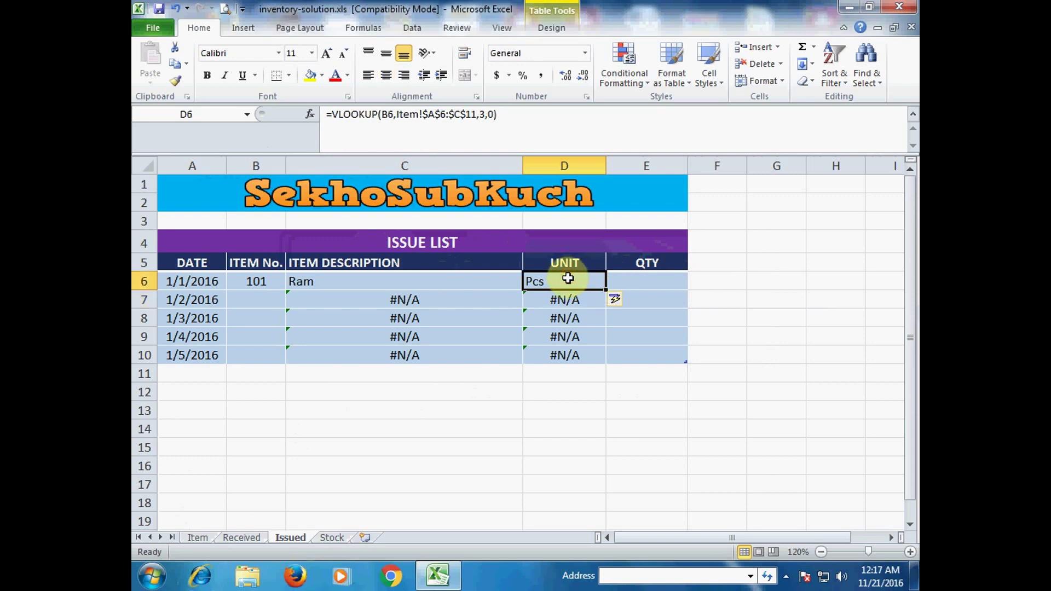
# Step: Enter item number 102 in B7 of the issue list and check the row's looked-up cells
pyautogui.click(267, 299)
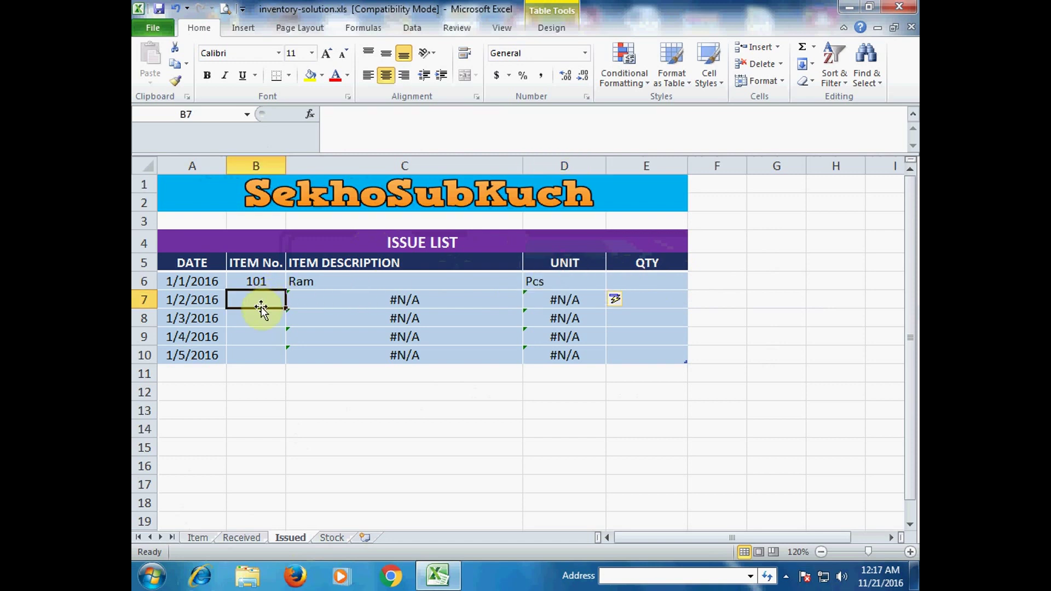
pyautogui.write('102')
pyautogui.press('Return')
pyautogui.click(261, 308)
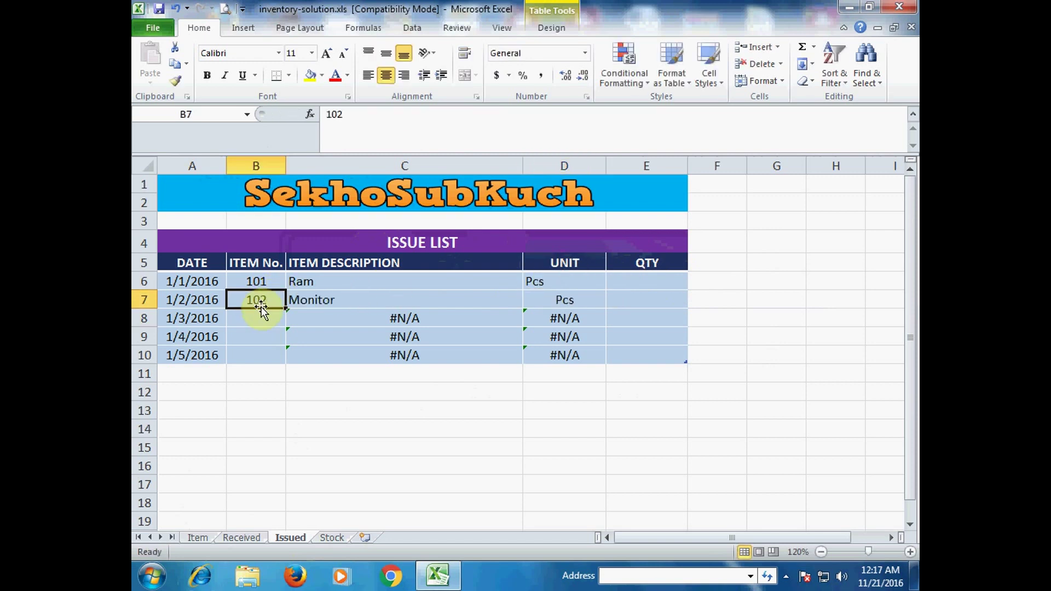
pyautogui.press('Right')
pyautogui.press('Right')
pyautogui.press('Left')
pyautogui.press('Left')
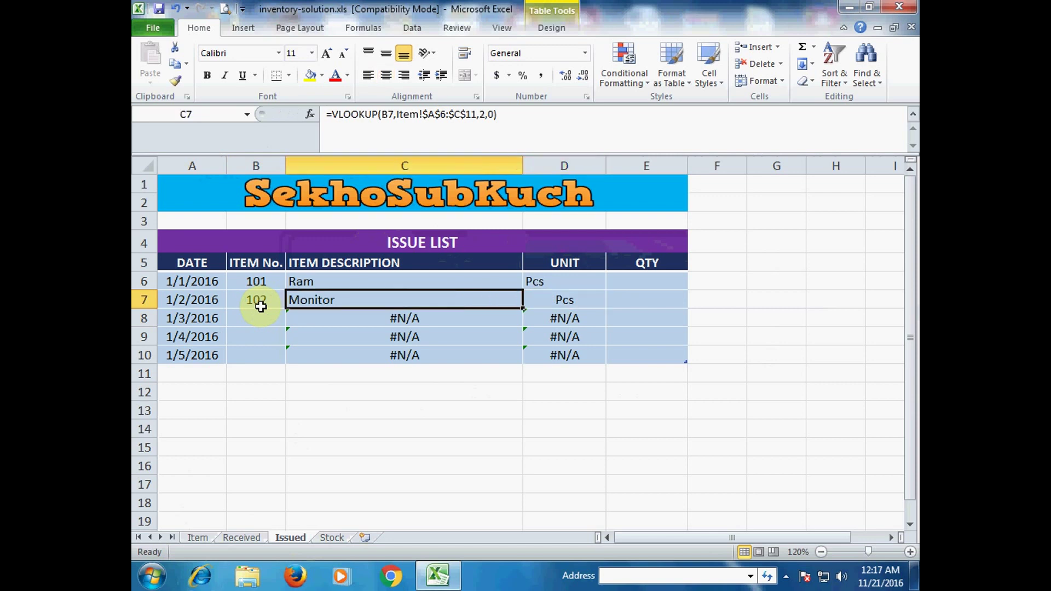
# Step: Centre the unit cells D6:D10 and enter item number 104 in B8 of the issue list
pyautogui.moveTo(586, 288); pyautogui.dragTo(563, 353)
pyautogui.click(386, 75)
pyautogui.click(270, 320)
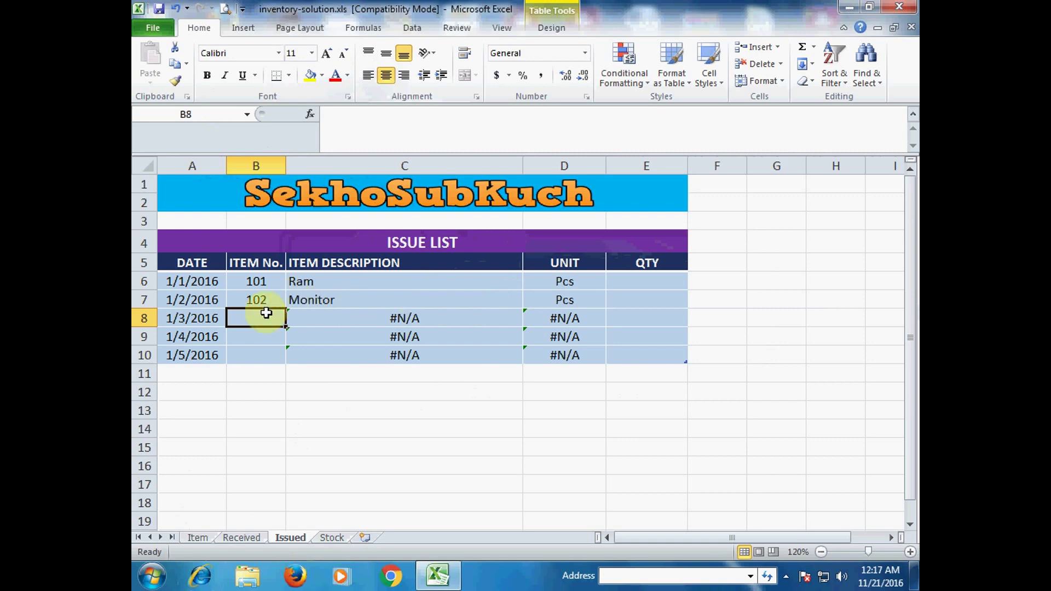
pyautogui.write('1031')
pyautogui.press('BackSpace')
pyautogui.press('BackSpace')
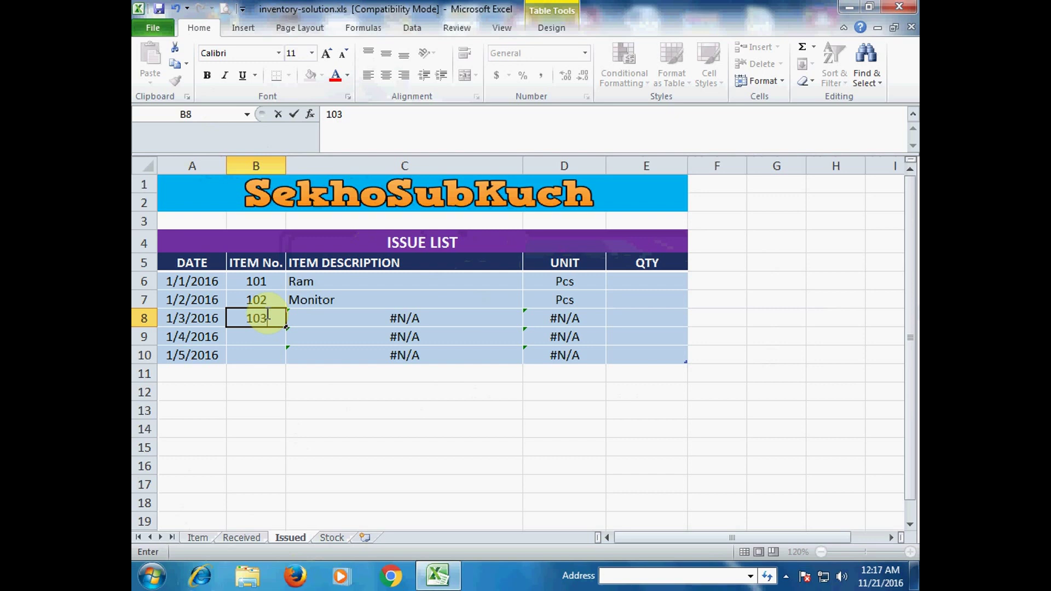
pyautogui.write('4')
pyautogui.press('Tab')
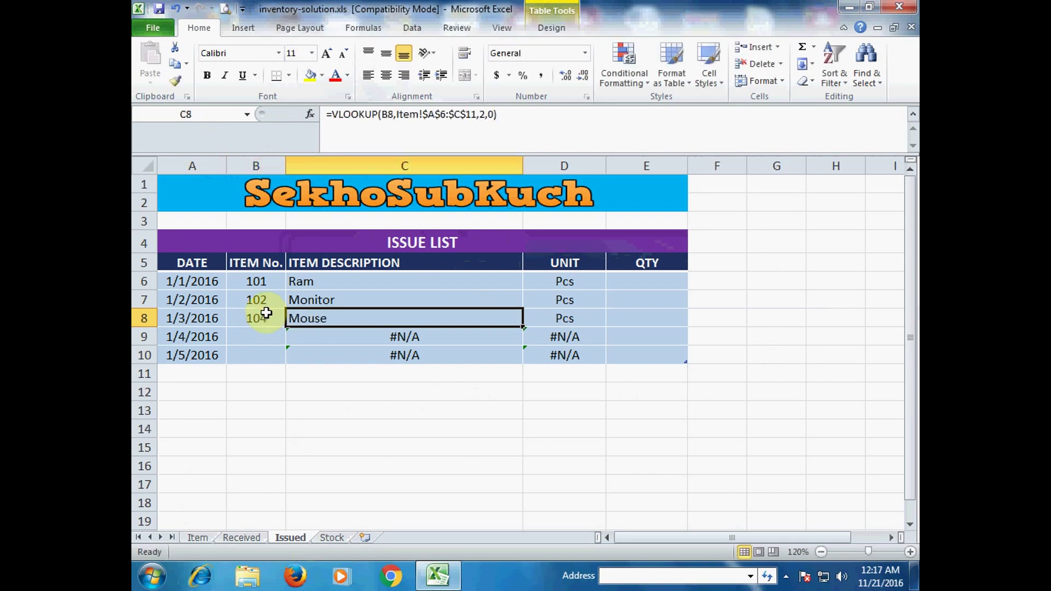
pyautogui.press('Tab')
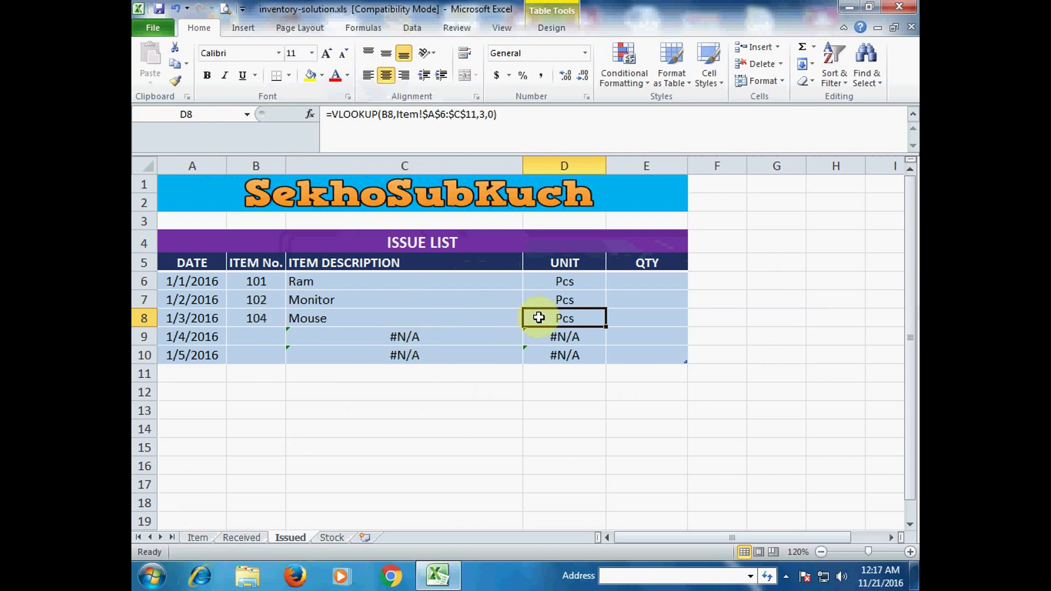
# Step: Enter the issued quantities 10, 20 and 10 in E6:E8 of the issue list
pyautogui.click(621, 285)
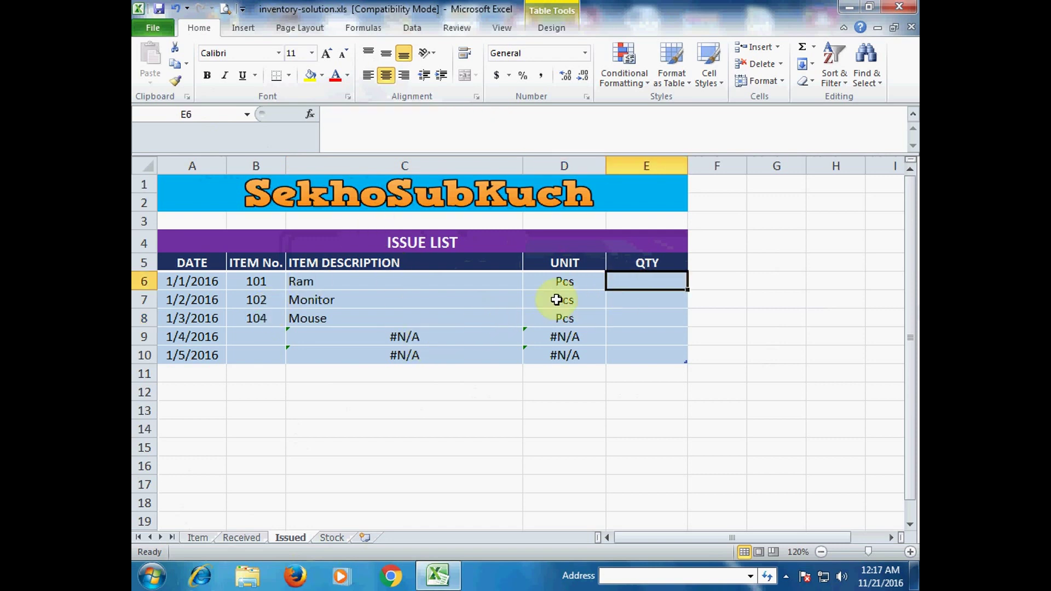
pyautogui.write('10')
pyautogui.press('Return')
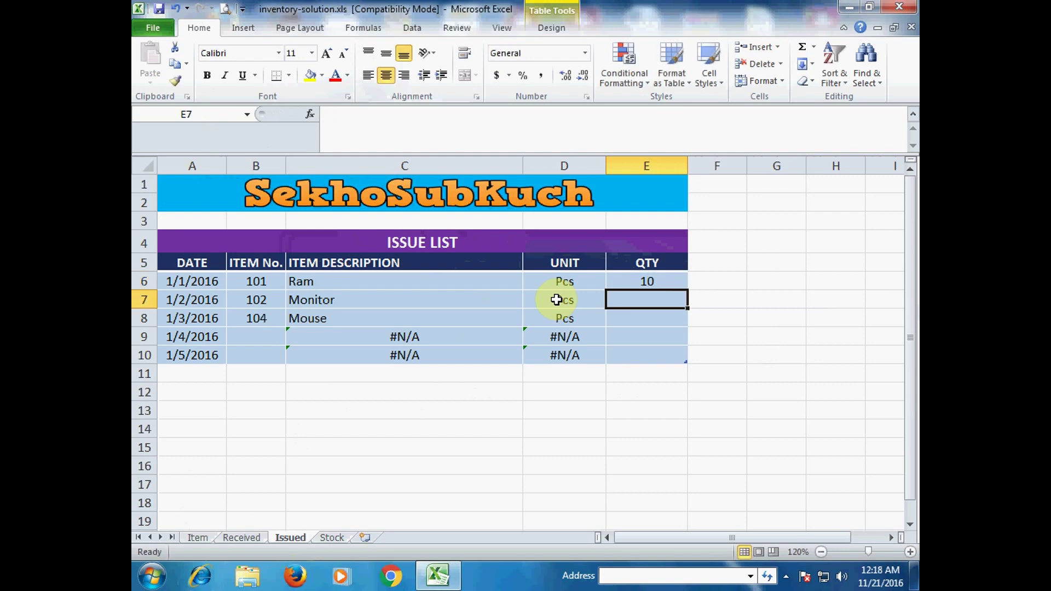
pyautogui.write('20')
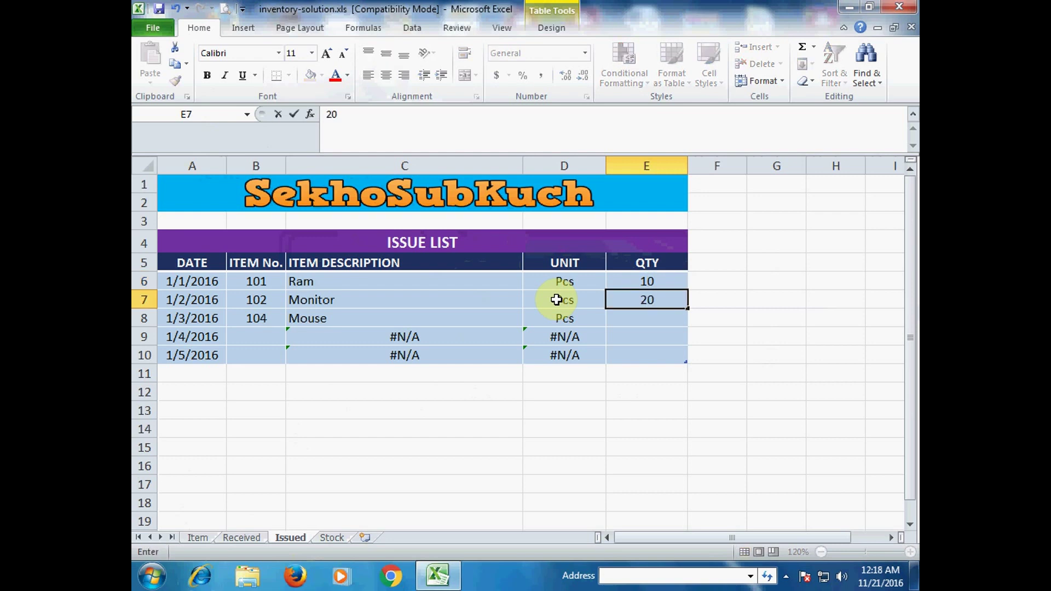
pyautogui.press('Return')
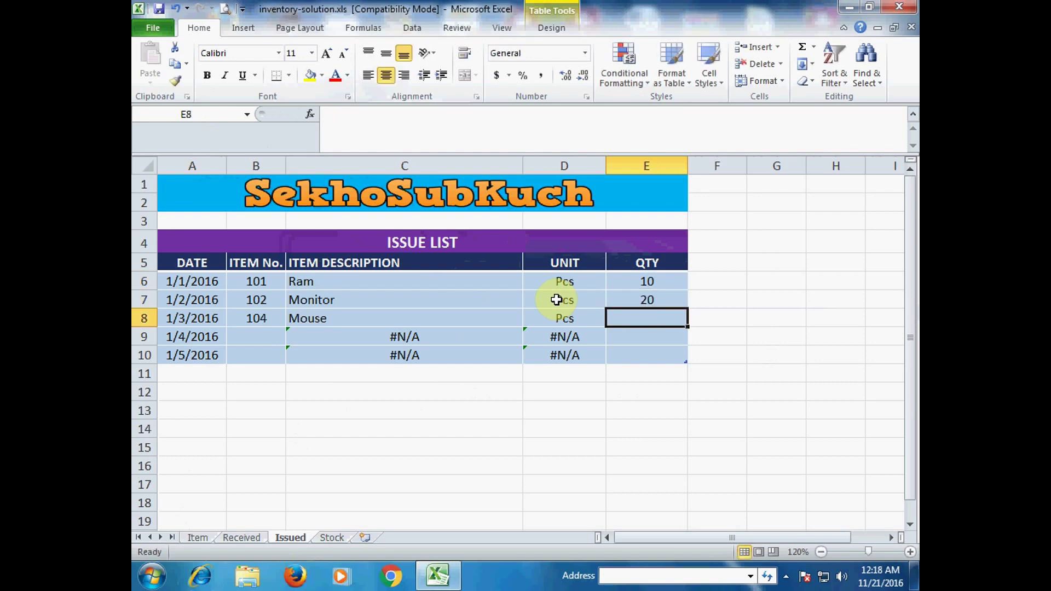
pyautogui.write('10')
pyautogui.press('Tab')
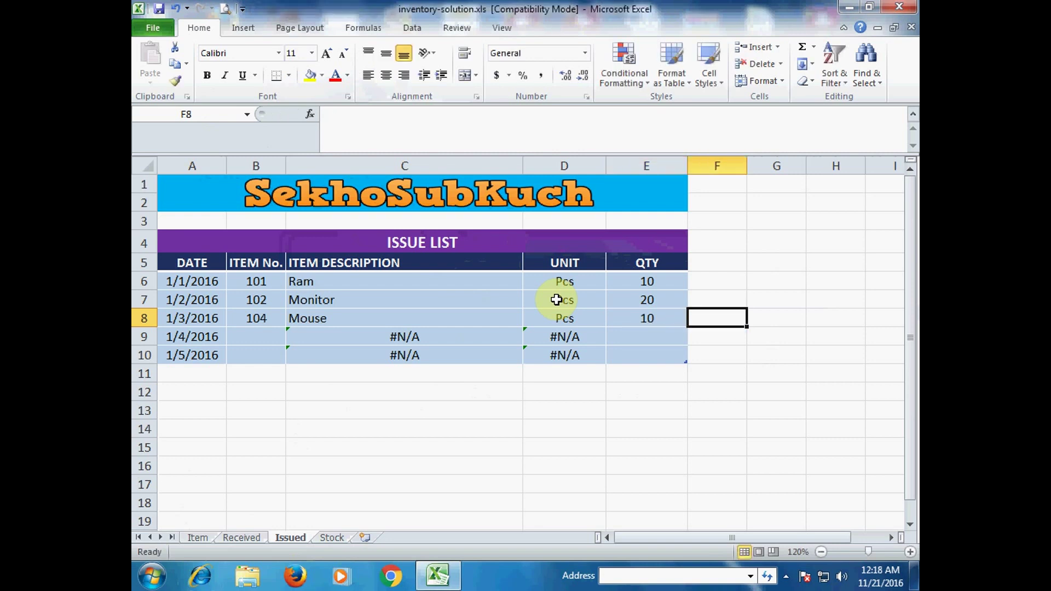
pyautogui.press('Left')
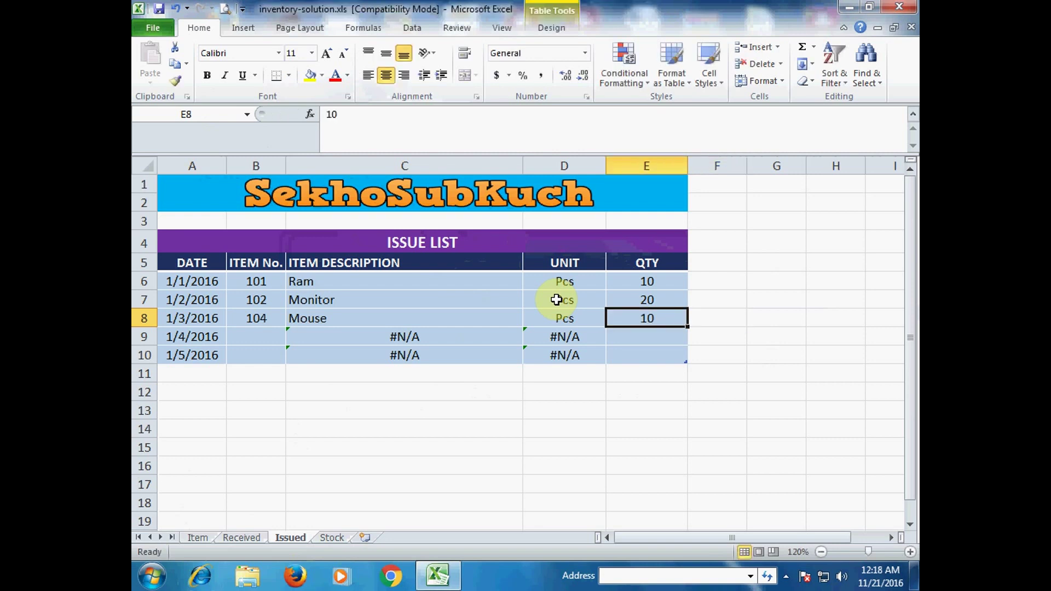
# Step: Link the item number cell A6 on the Stock sheet with =Item!A6 and fill the formula down to A11
pyautogui.click(332, 538)
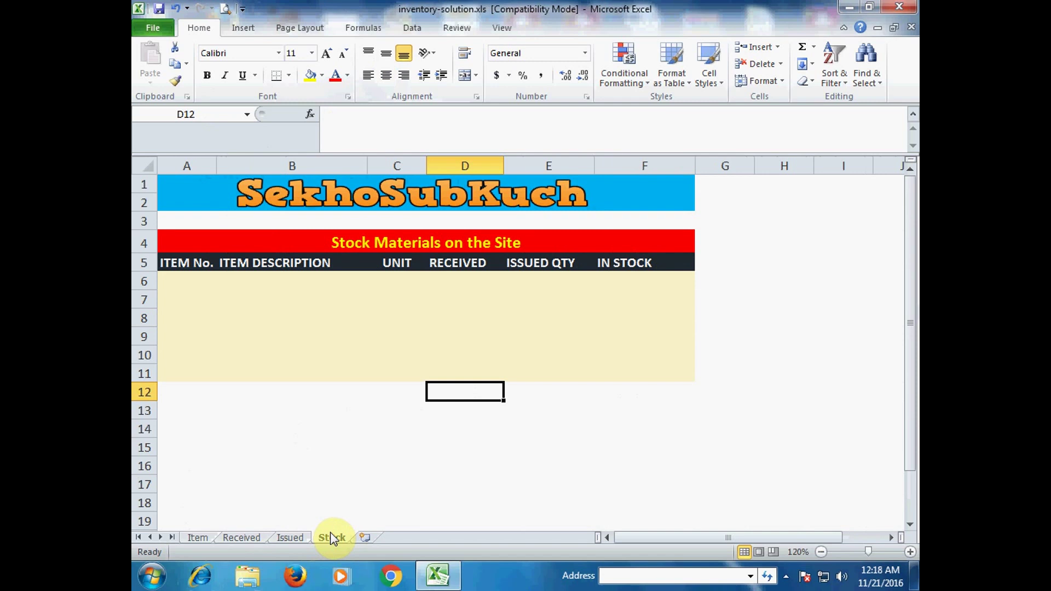
pyautogui.click(177, 277)
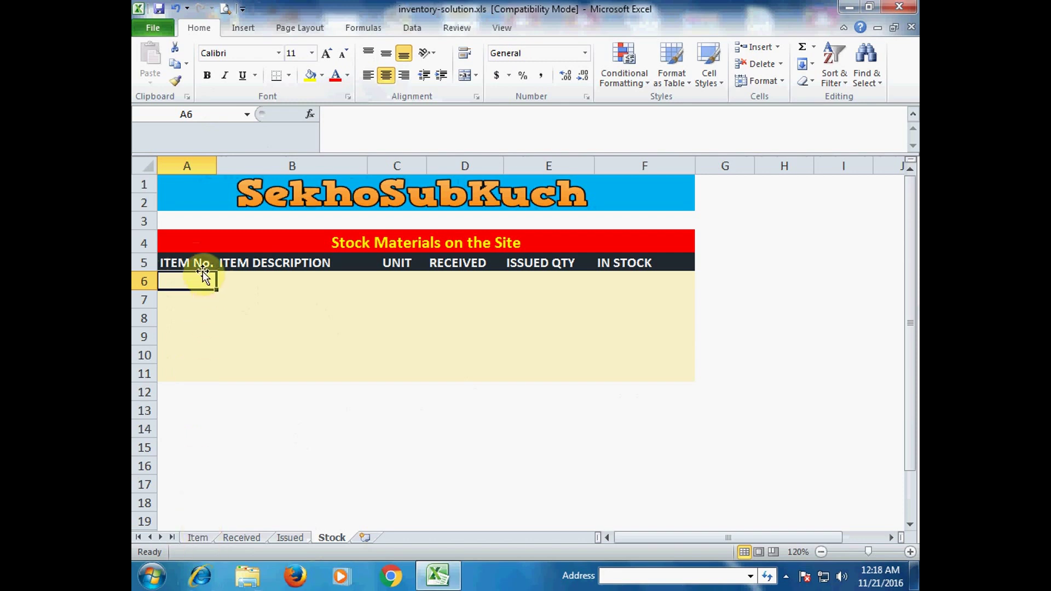
pyautogui.click(198, 537)
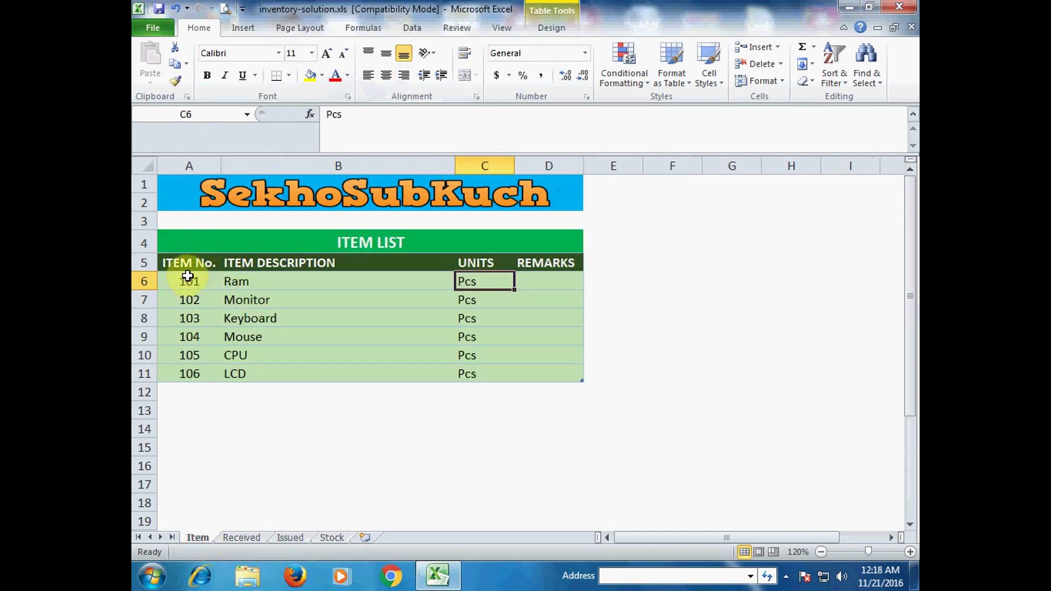
pyautogui.click(338, 538)
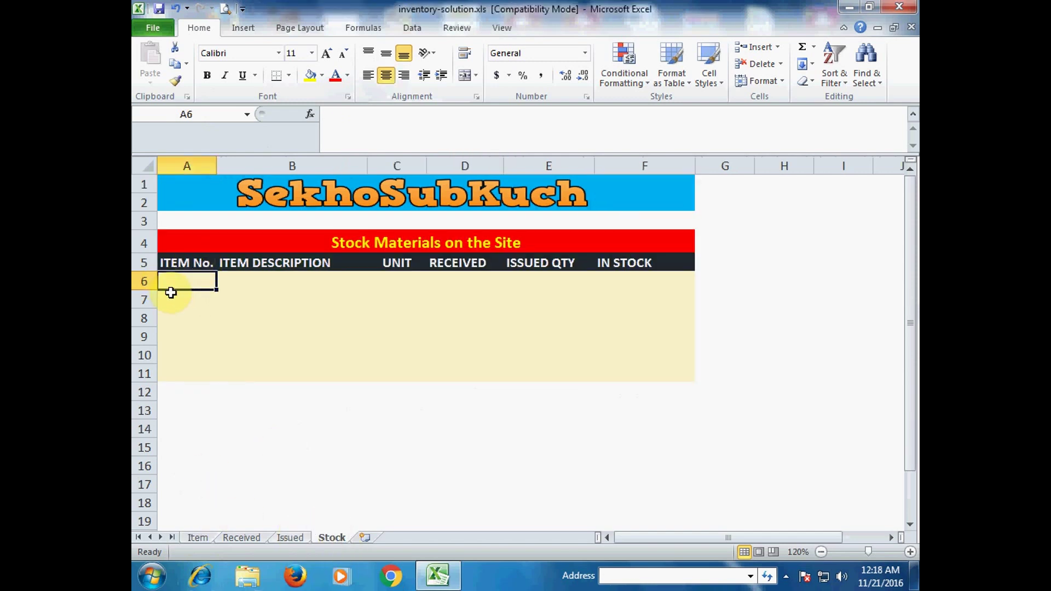
pyautogui.write('=')
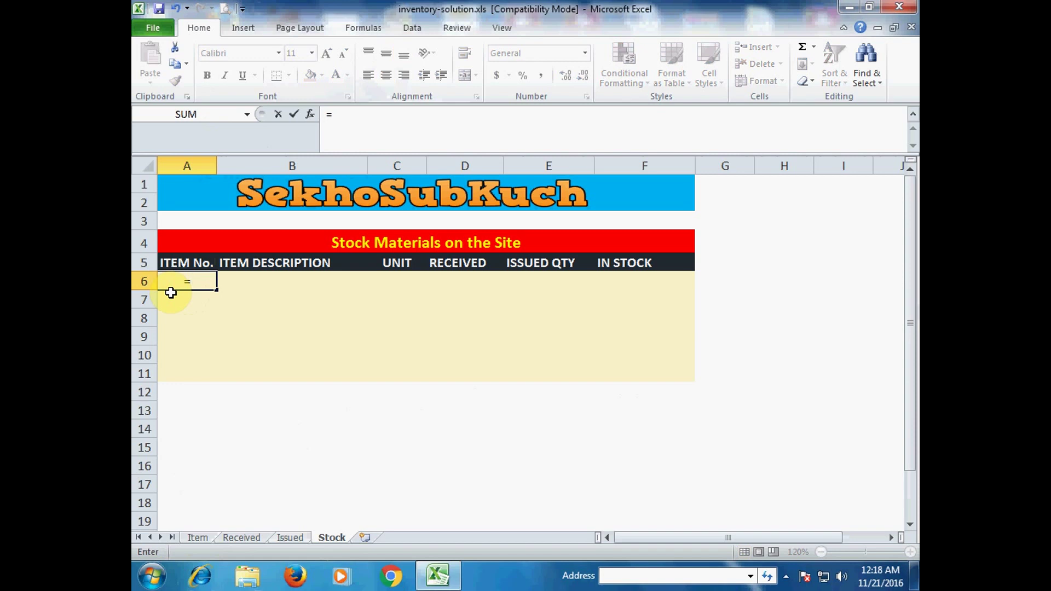
pyautogui.click(198, 538)
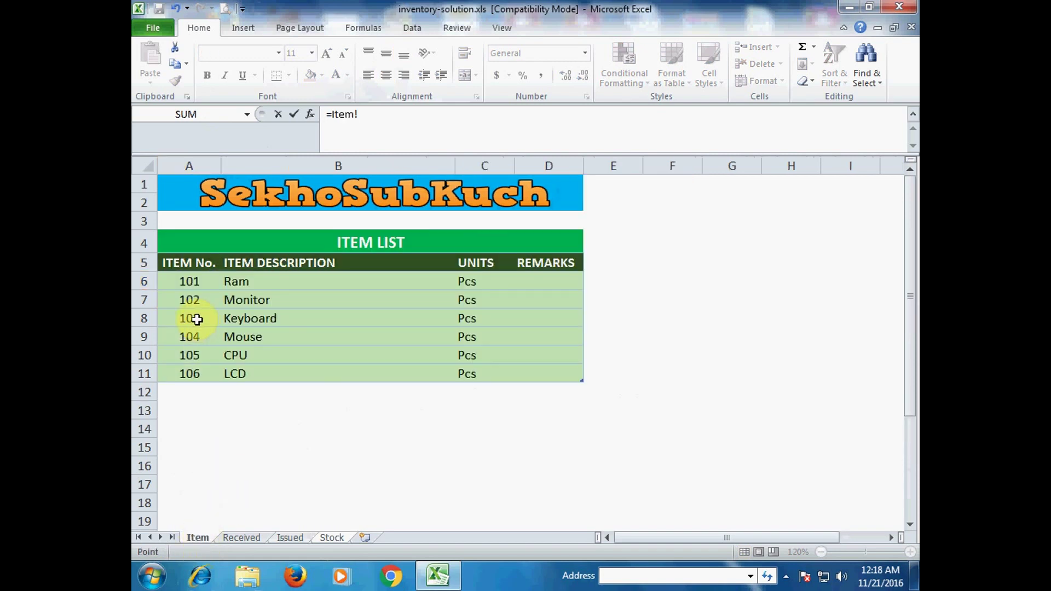
pyautogui.click(189, 282)
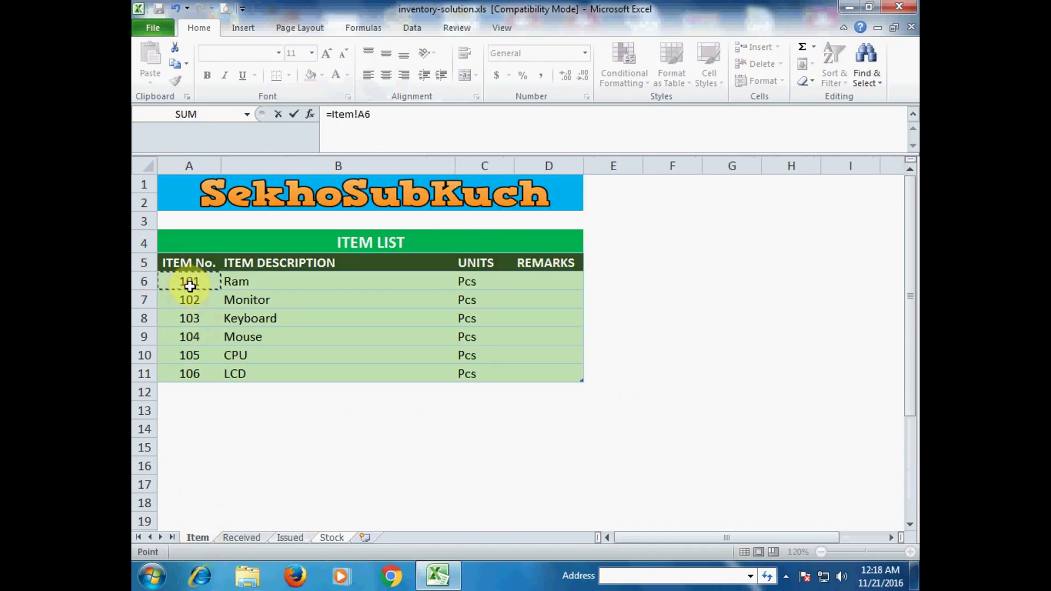
pyautogui.press('Return')
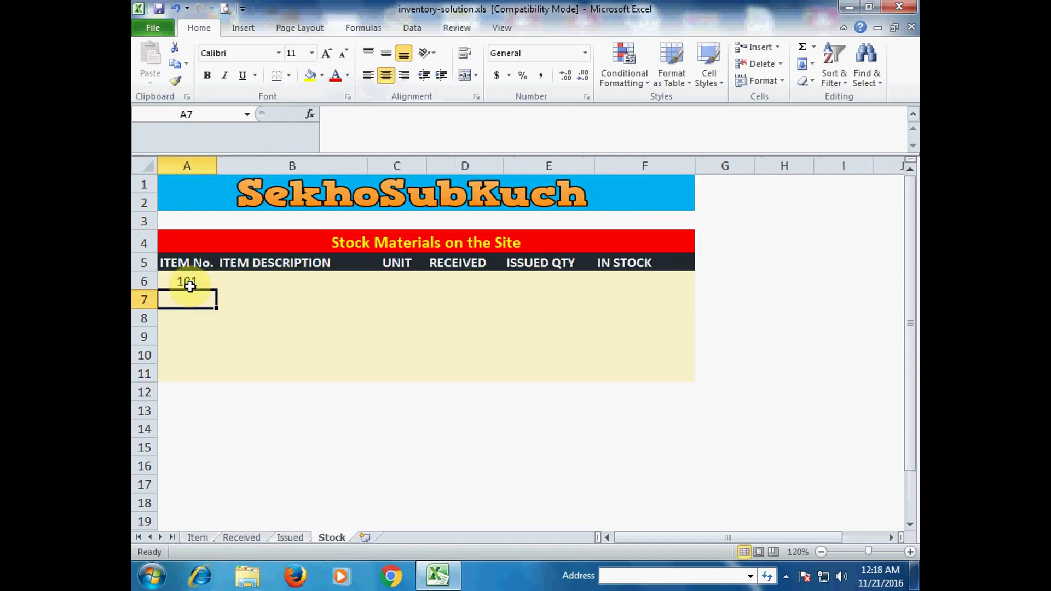
pyautogui.click(204, 278)
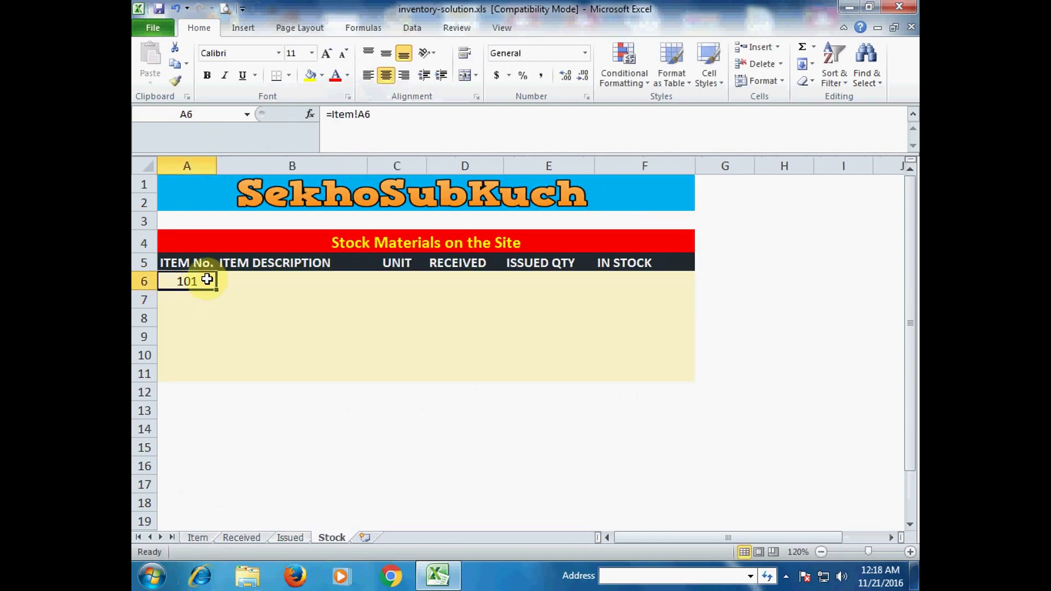
pyautogui.moveTo(218, 290); pyautogui.dragTo(209, 376)
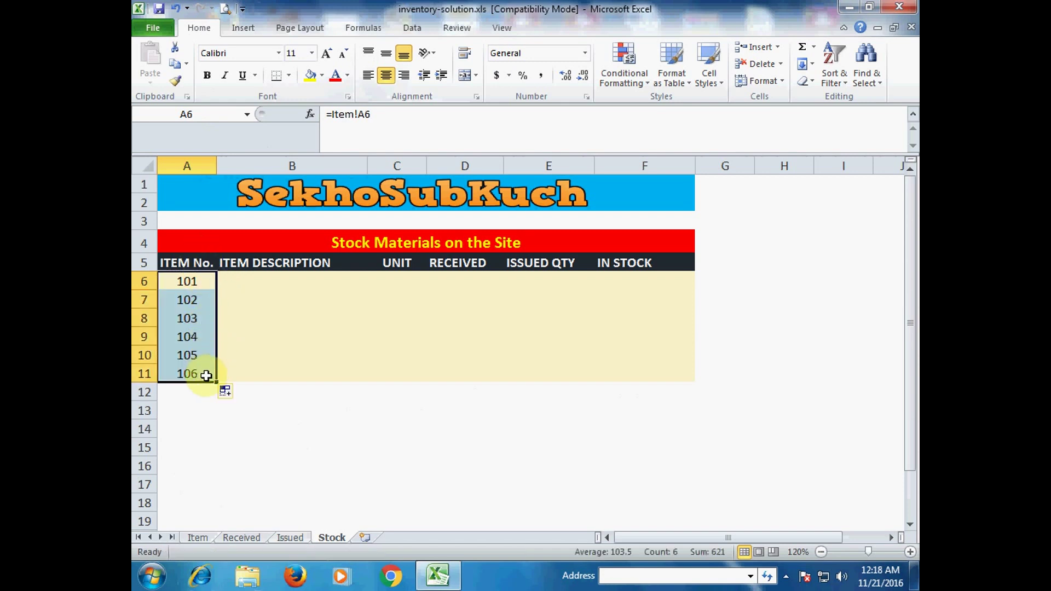
# Step: Link the first item's description and unit on the Stock sheet with =Item!B6 in B6 and =Item!C6 in C6
pyautogui.click(247, 281)
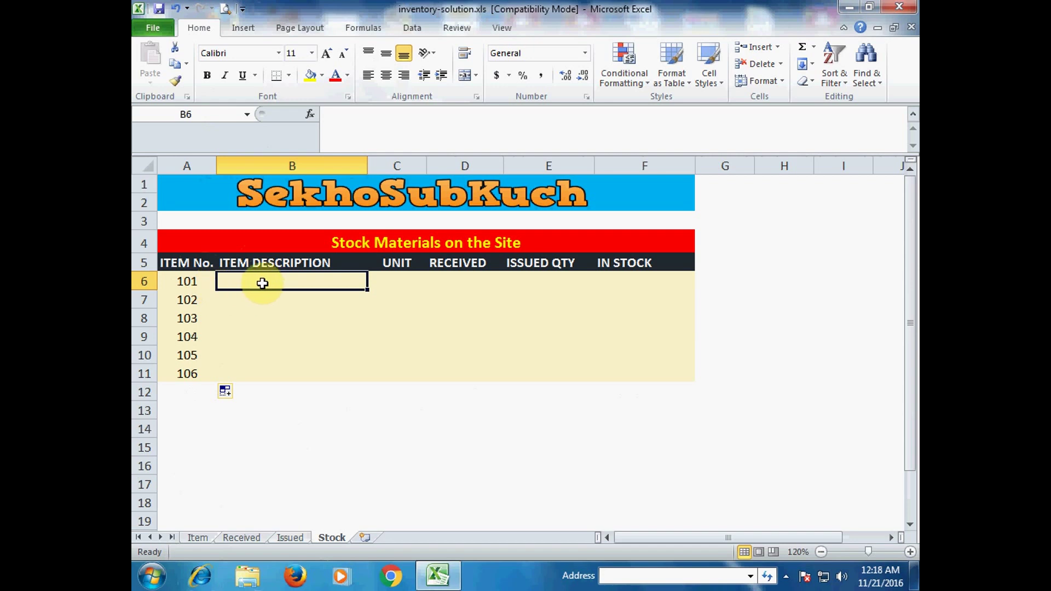
pyautogui.write('=Item!')
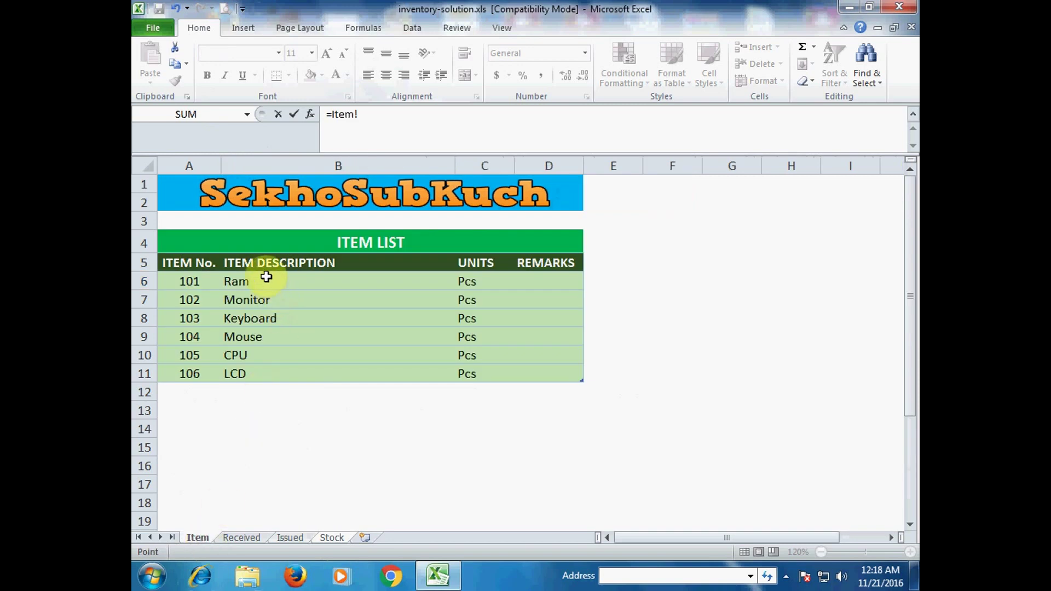
pyautogui.click(265, 281)
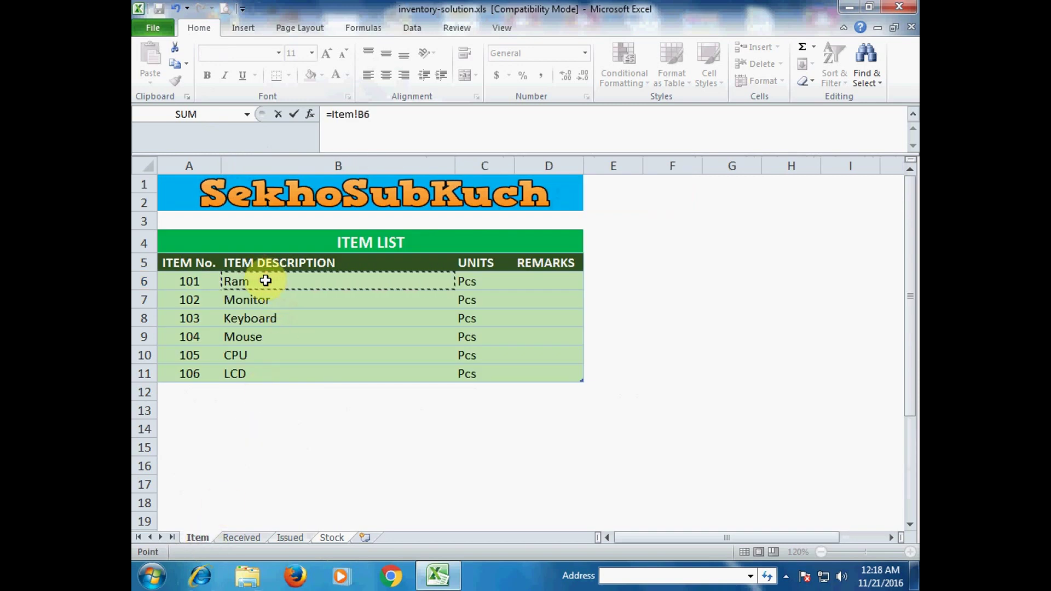
pyautogui.press('Return')
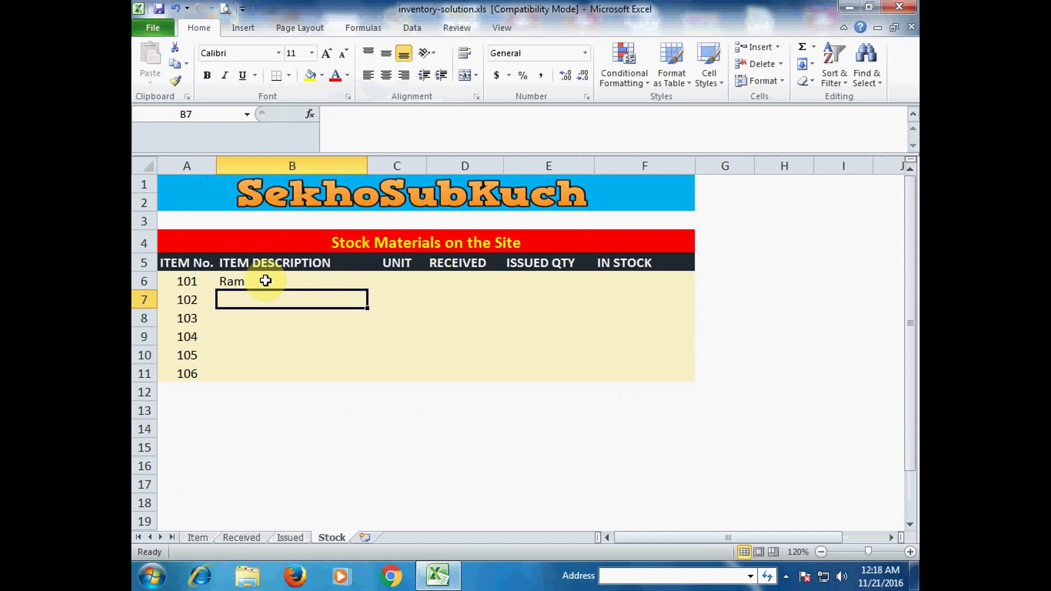
pyautogui.click(385, 275)
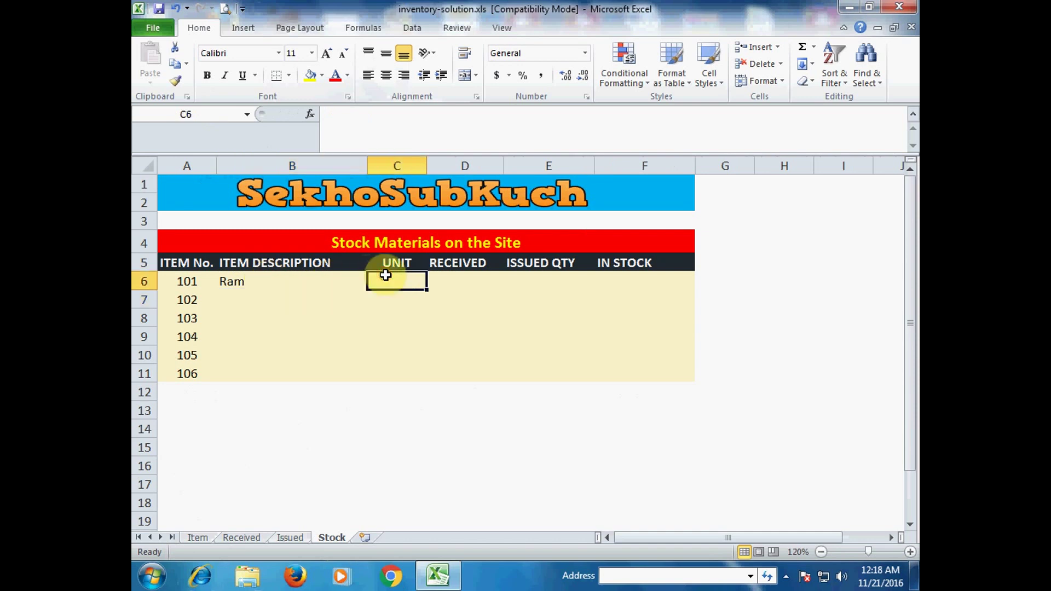
pyautogui.write('=')
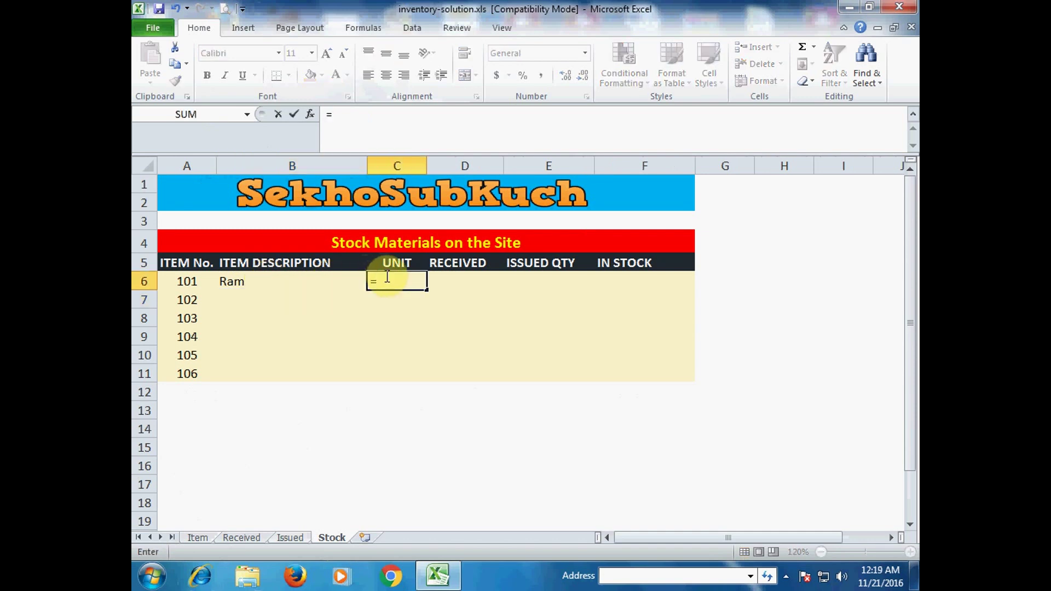
pyautogui.click(200, 538)
pyautogui.click(477, 281)
pyautogui.press('Return')
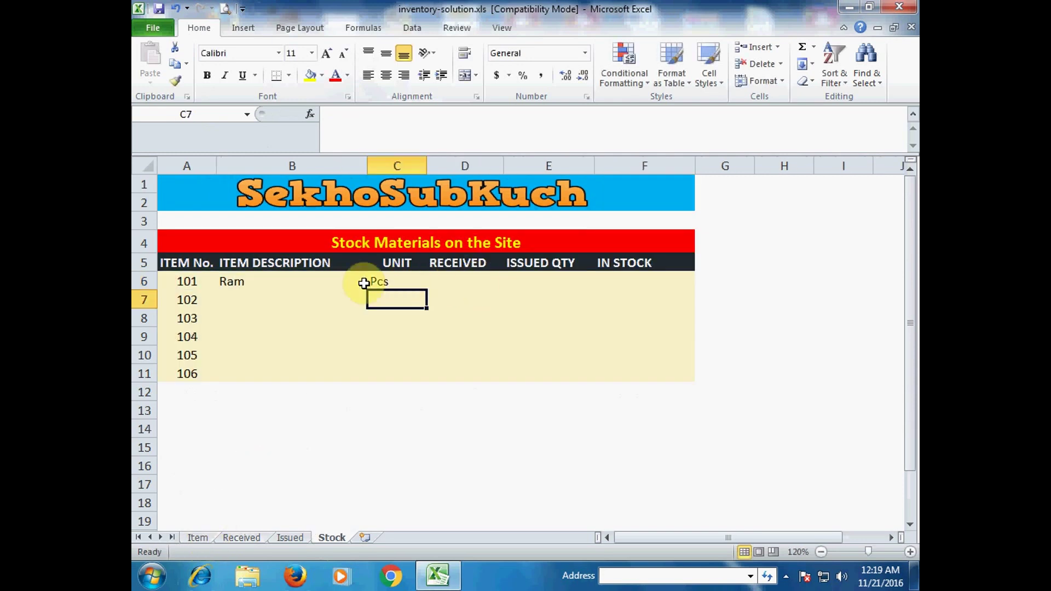
# Step: Fill the description and unit formulas in B6 and C6 down to row 11 of the Stock sheet
pyautogui.click(306, 282)
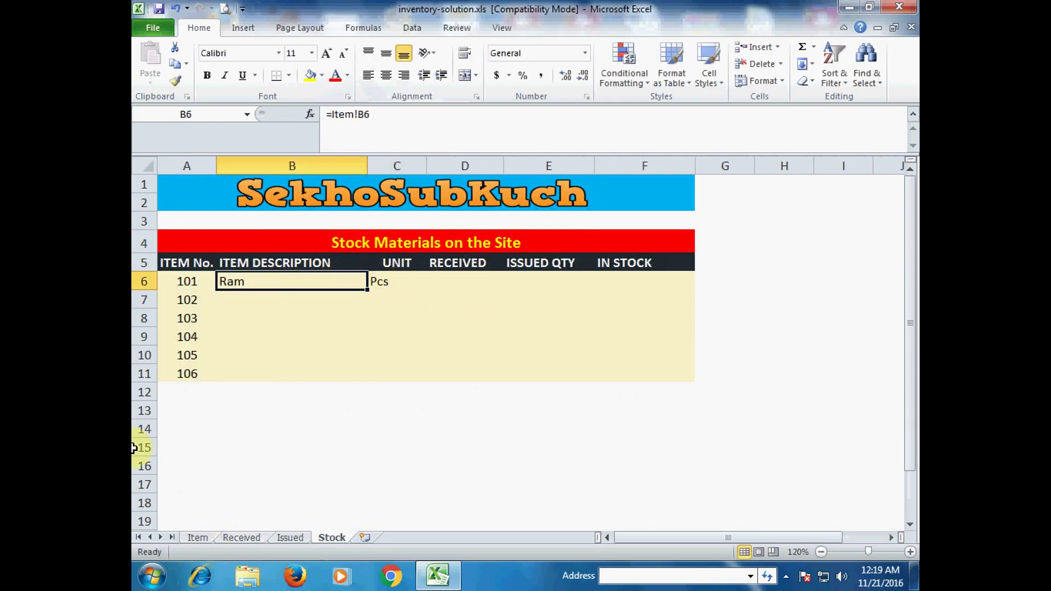
pyautogui.doubleClick(368, 291)
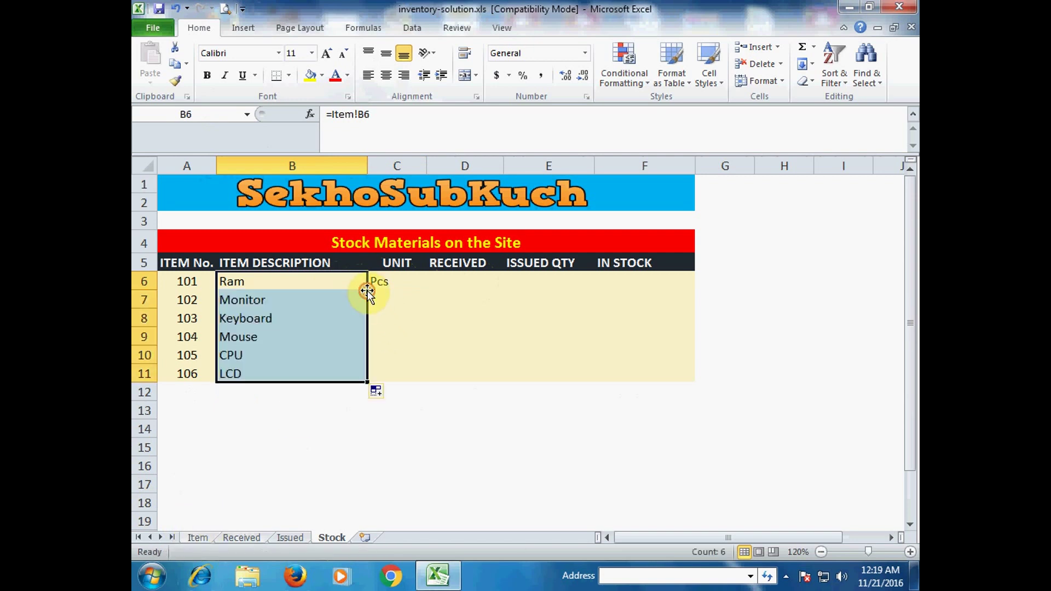
pyautogui.click(397, 282)
pyautogui.doubleClick(425, 291)
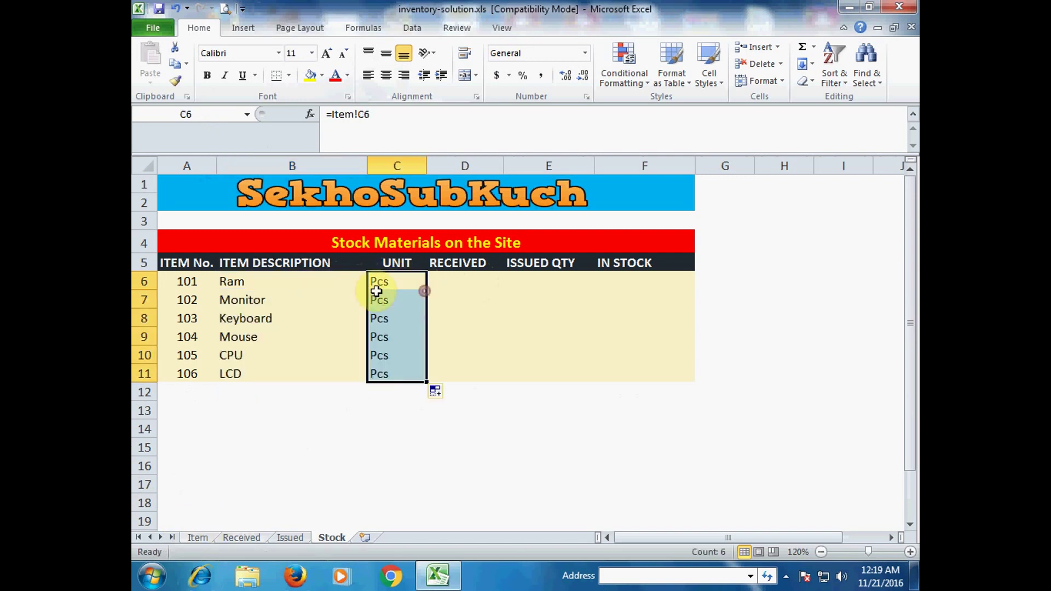
pyautogui.click(293, 295)
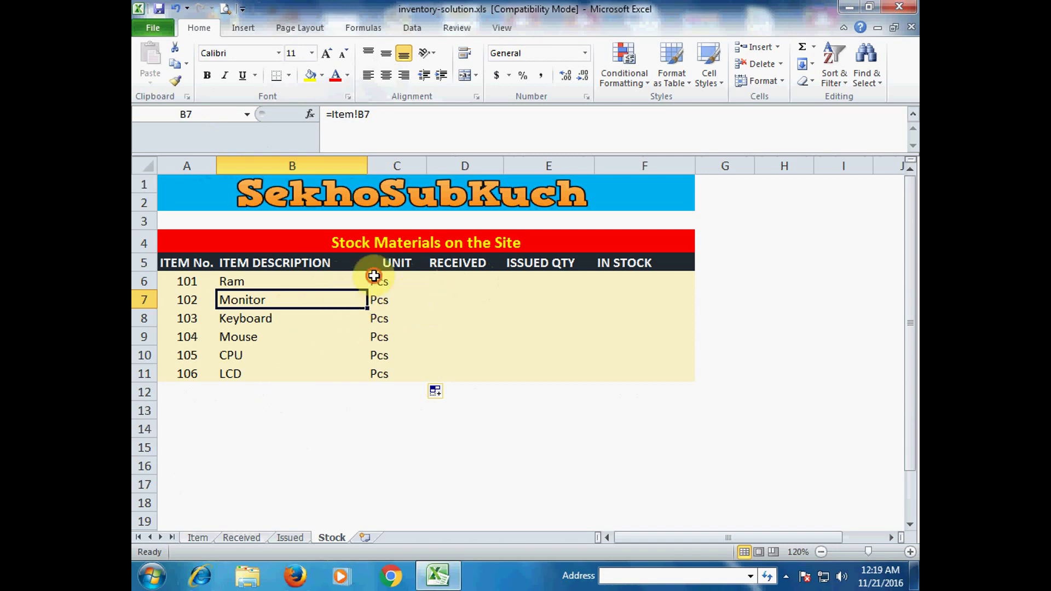
pyautogui.click(419, 280)
pyautogui.click(448, 278)
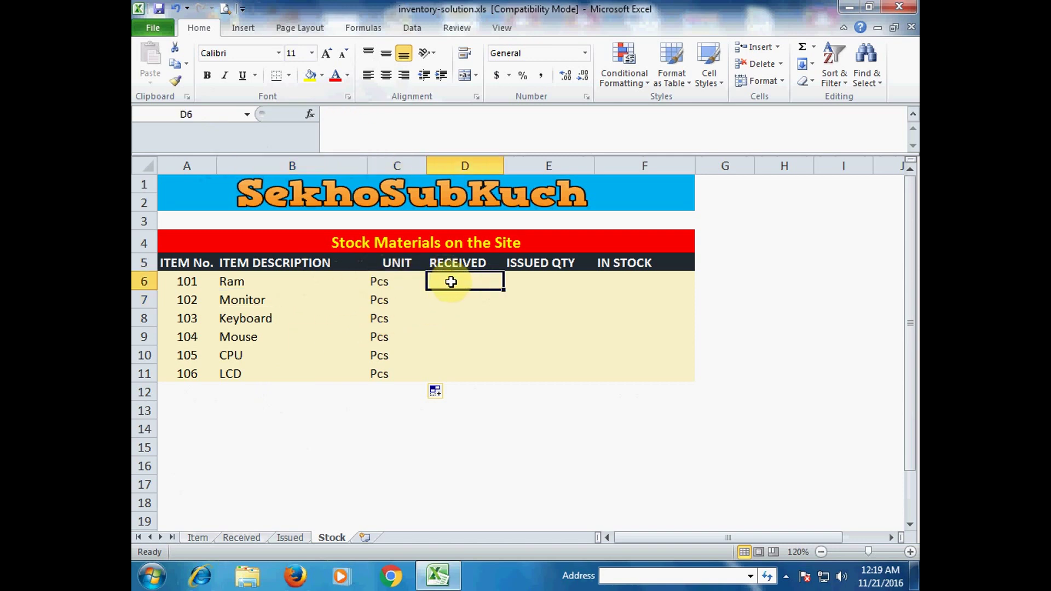
pyautogui.click(273, 286)
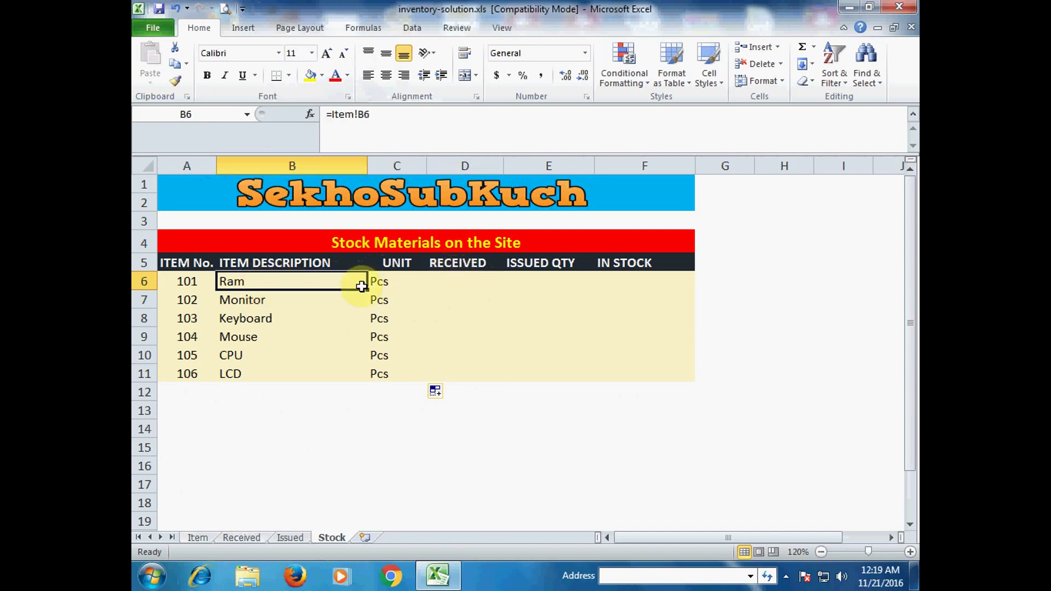
# Step: Begin a SUMIF formula in the received cell D6 with the absolute range Received!$C$6:$C$10
pyautogui.click(453, 280)
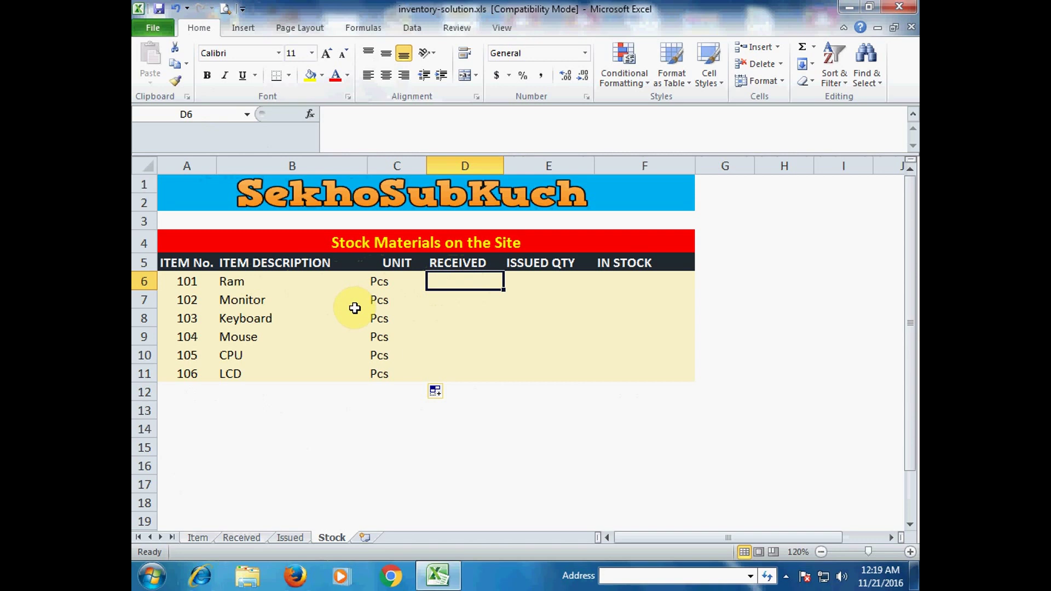
pyautogui.write('=SUMIF')
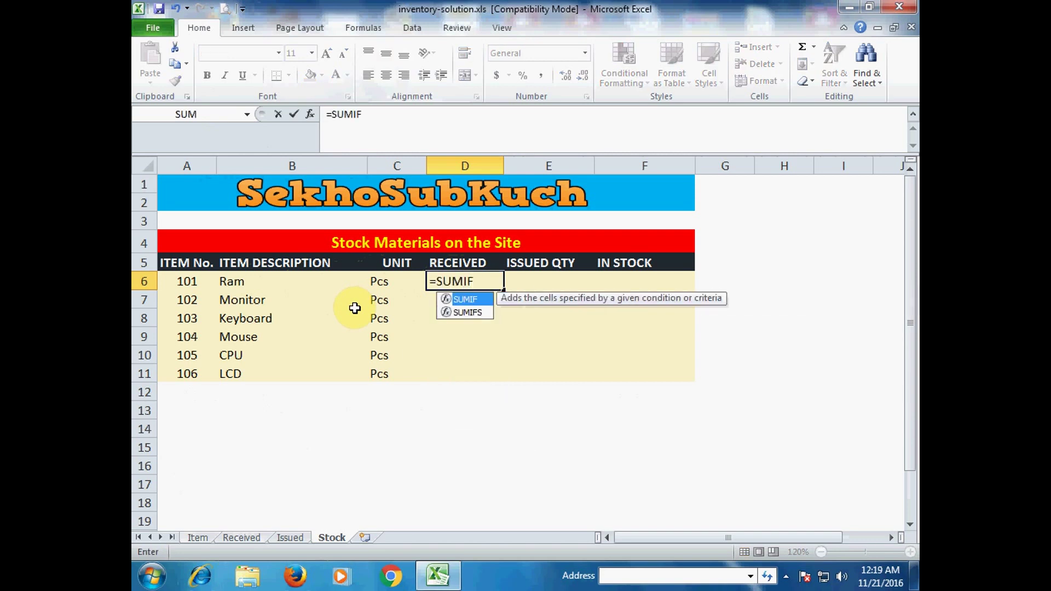
pyautogui.write('(')
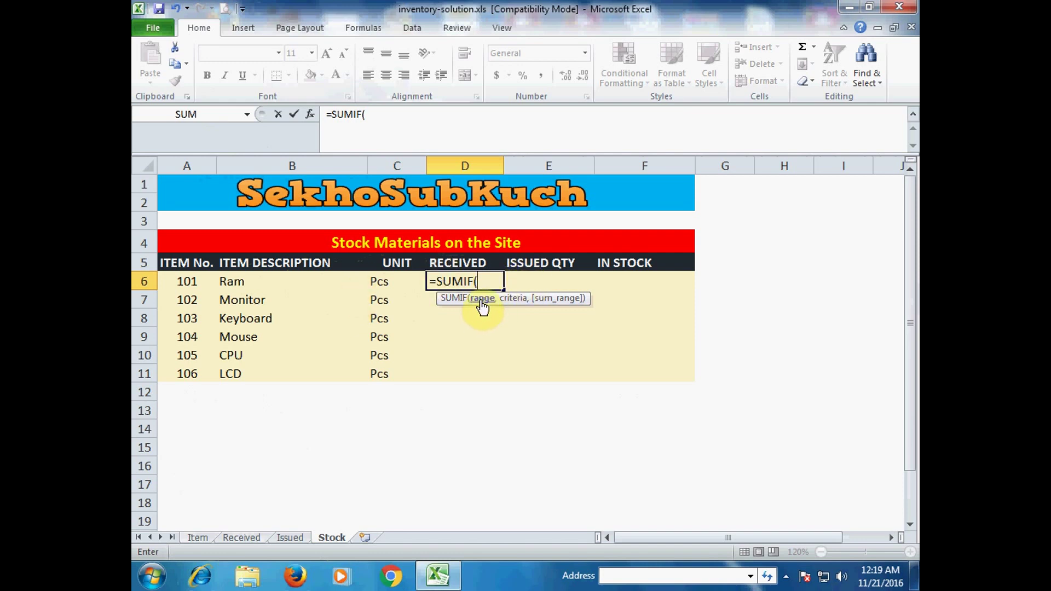
pyautogui.click(243, 538)
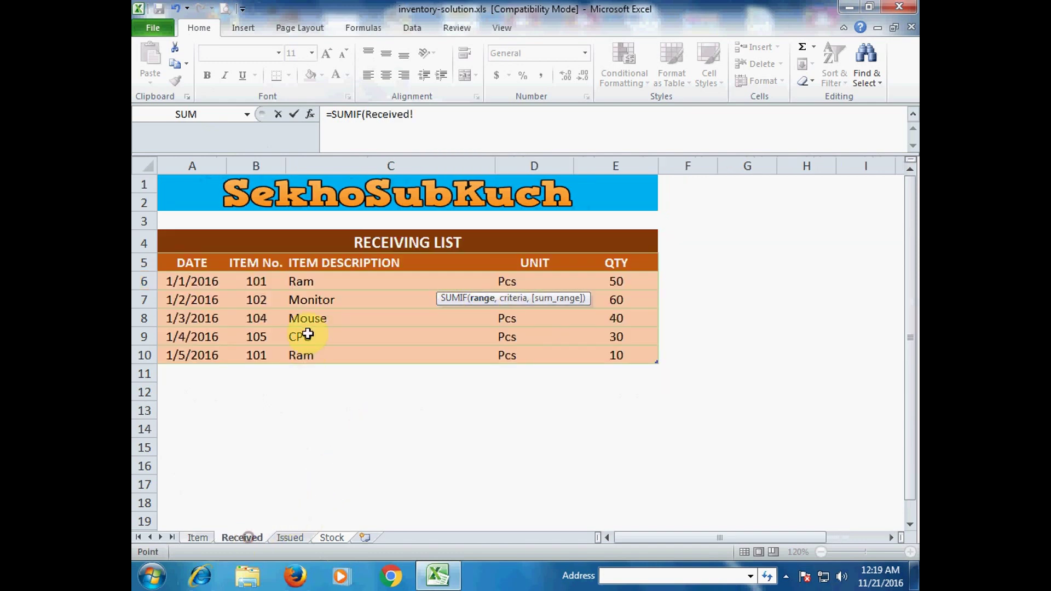
pyautogui.moveTo(317, 281); pyautogui.dragTo(320, 351)
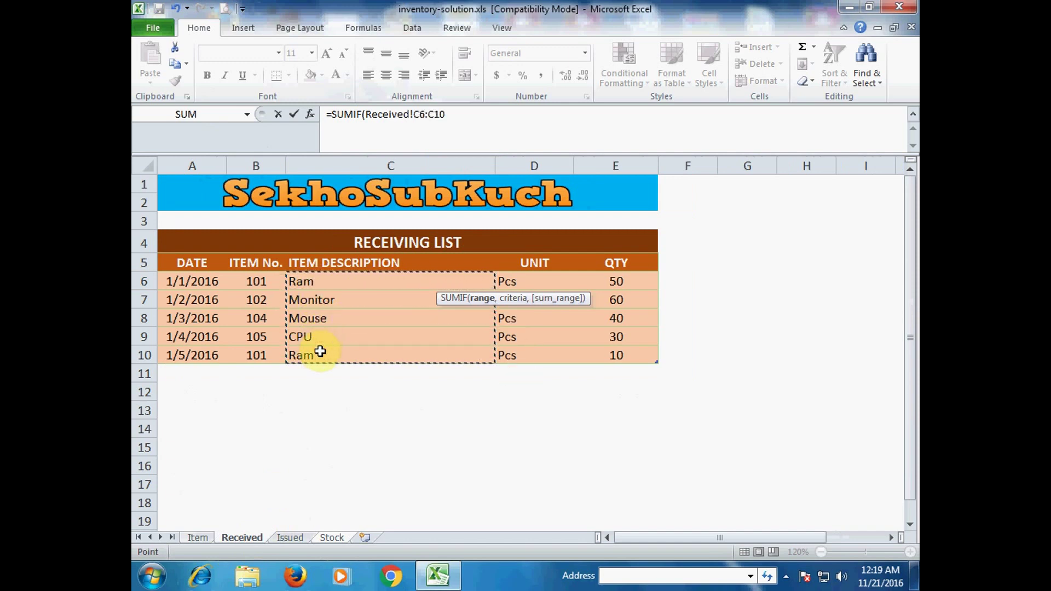
pyautogui.press('Return')
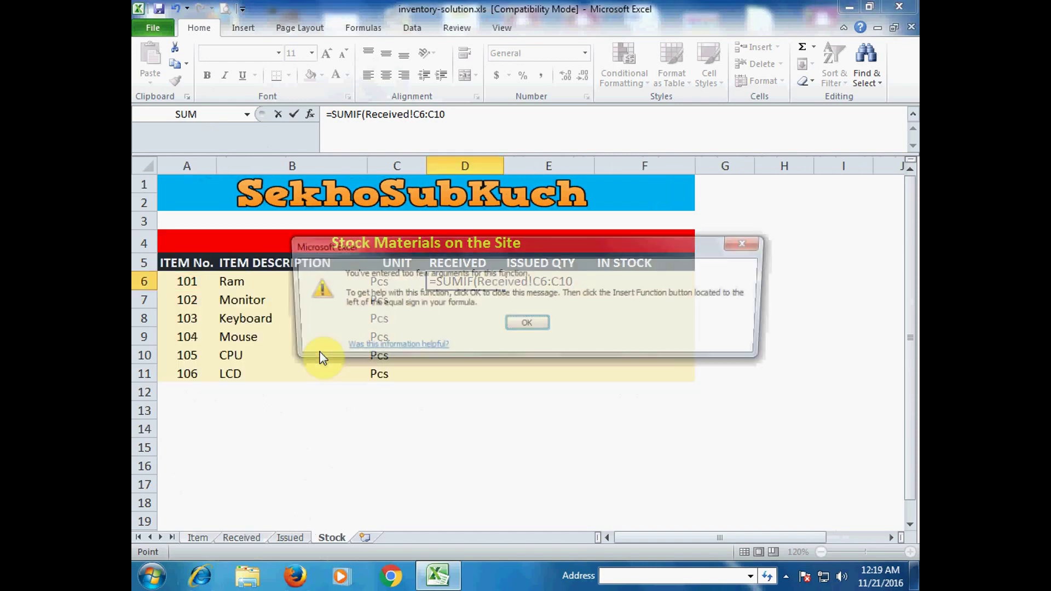
pyautogui.click(527, 322)
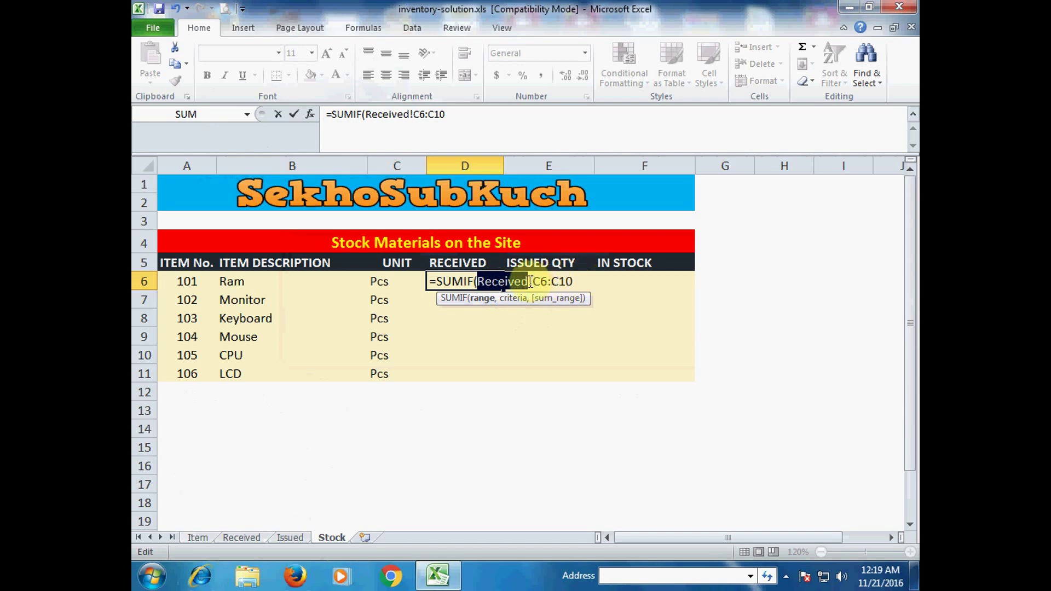
pyautogui.moveTo(569, 281); pyautogui.dragTo(533, 281)
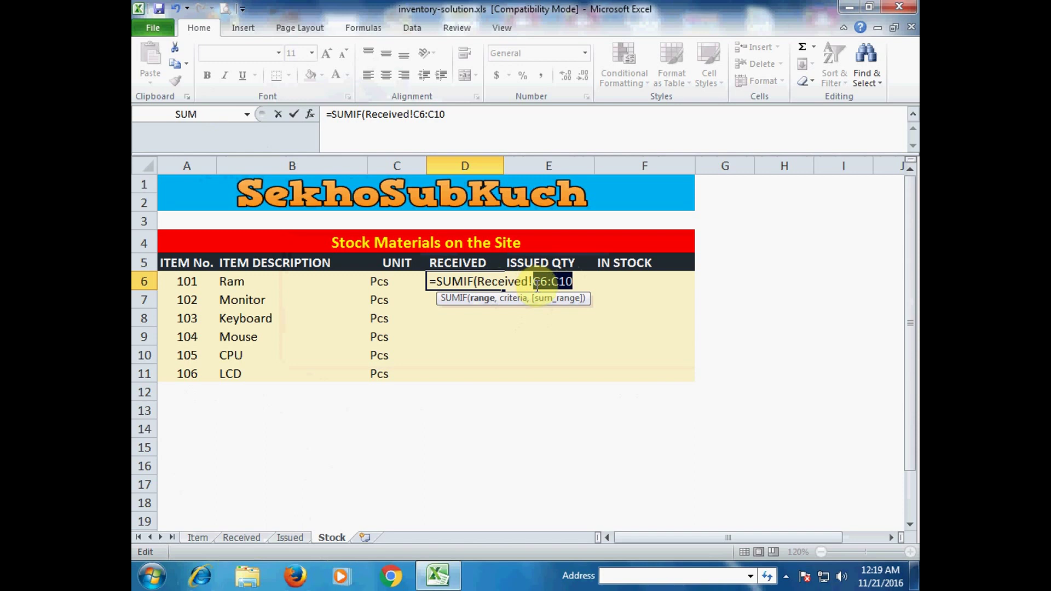
pyautogui.press('F4')
pyautogui.click(604, 281)
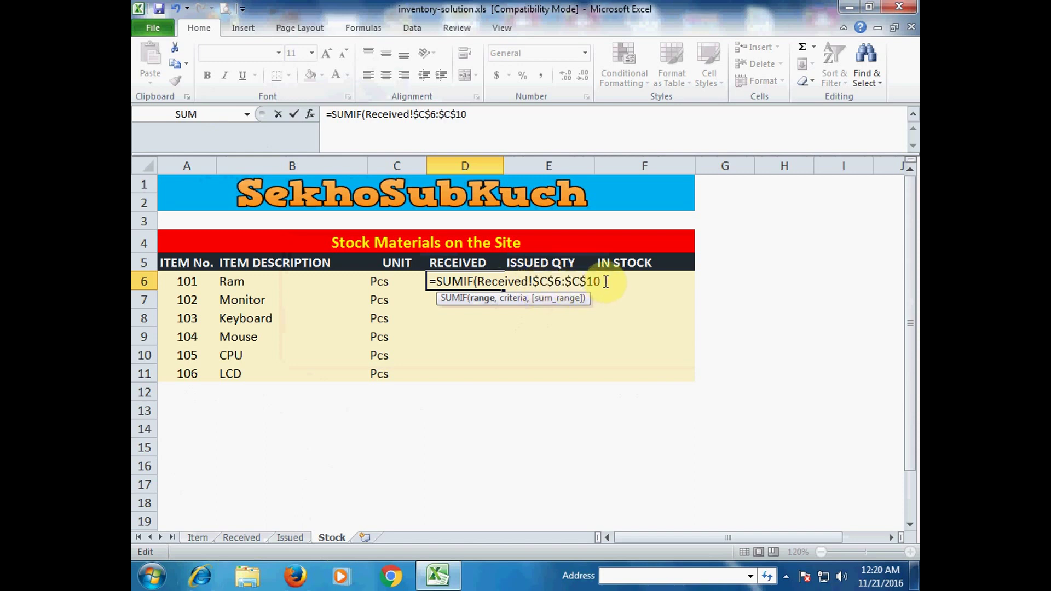
# Step: Complete the SUMIF formula in D6 with Stock!B6 as the criterion and Received!E6:E10 as the sum range
pyautogui.write(',Stock!B6')
pyautogui.click(242, 286)
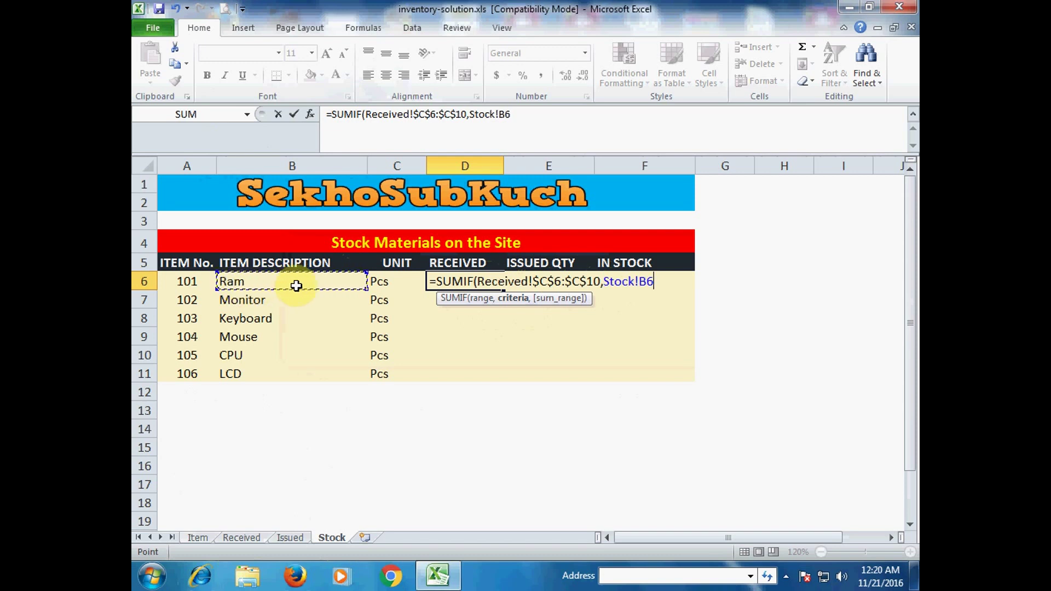
pyautogui.write(',')
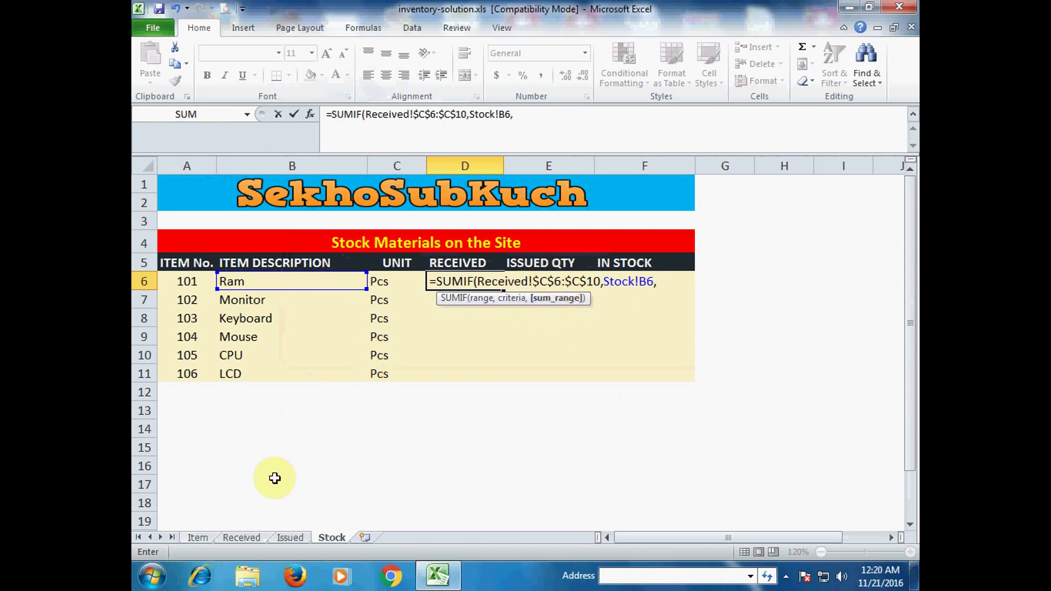
pyautogui.click(245, 538)
pyautogui.moveTo(617, 280); pyautogui.dragTo(623, 354)
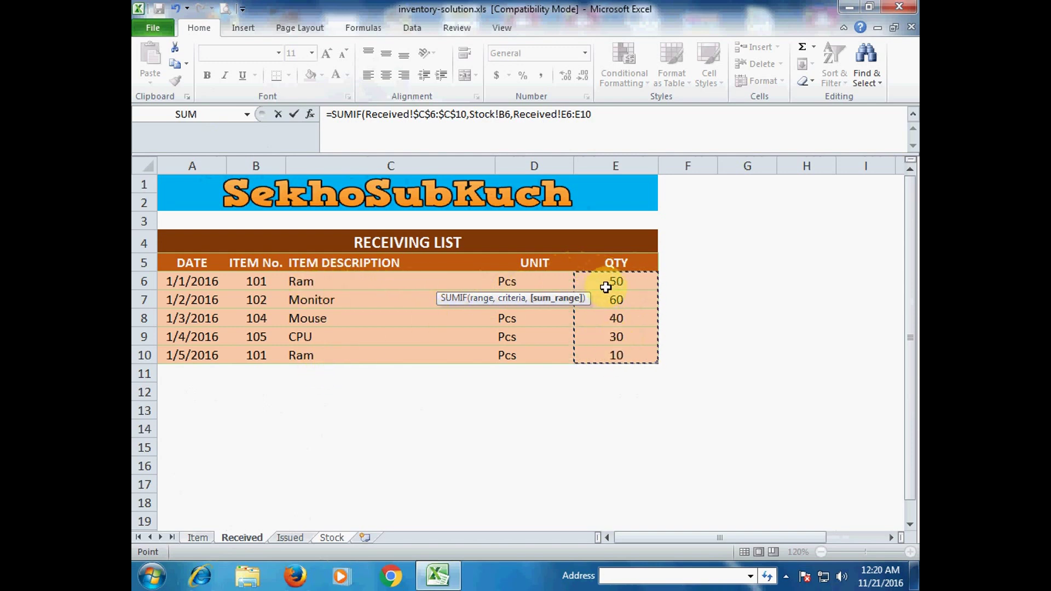
pyautogui.press('Return')
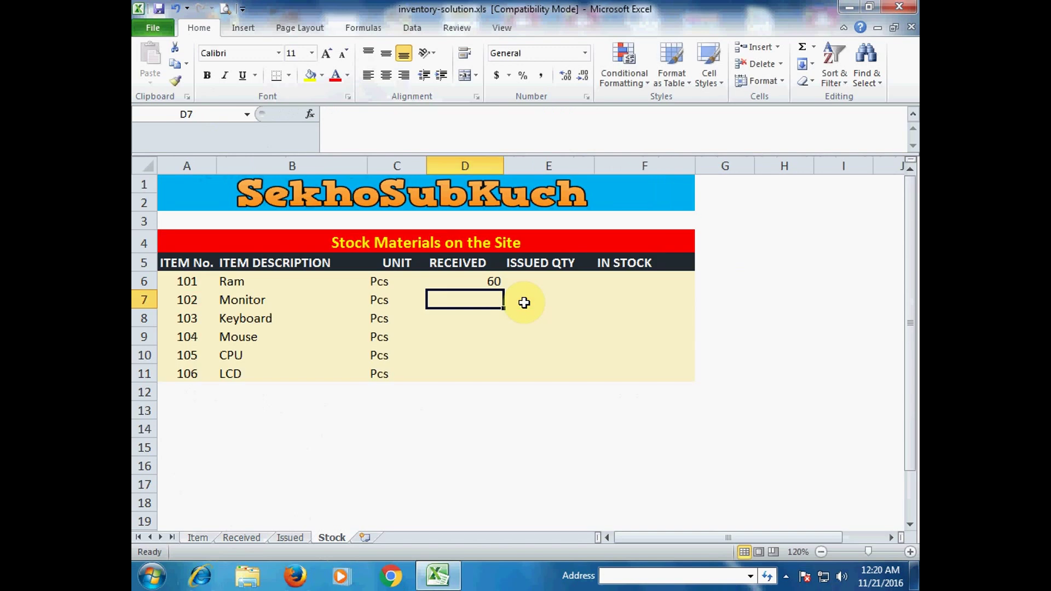
# Step: Make the sum range in the D6 formula absolute as Received!$E$6:$E$10
pyautogui.doubleClick(494, 280)
pyautogui.moveTo(712, 281); pyautogui.dragTo(749, 280)
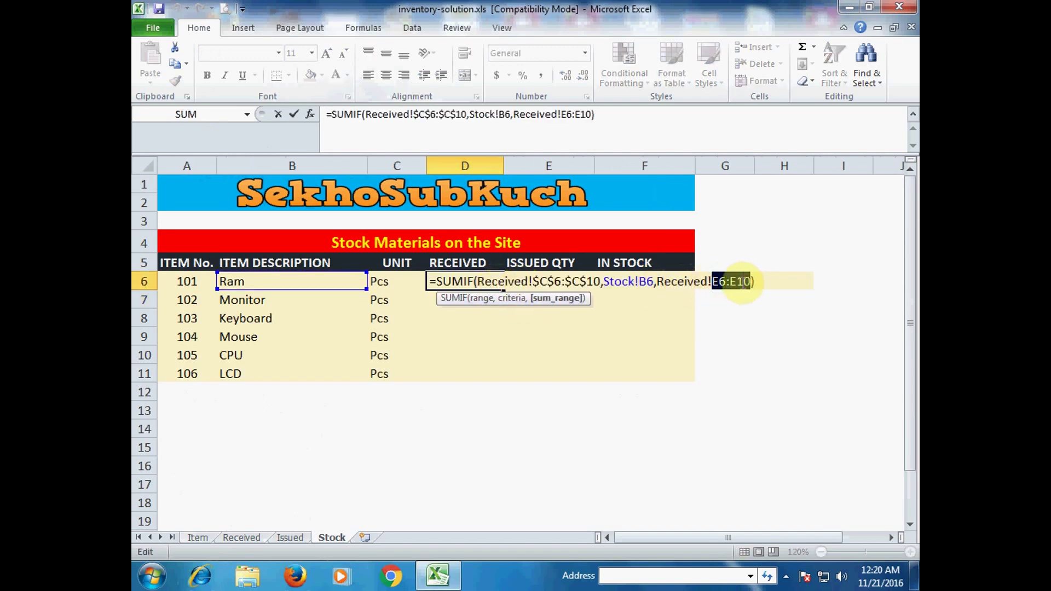
pyautogui.press('F4')
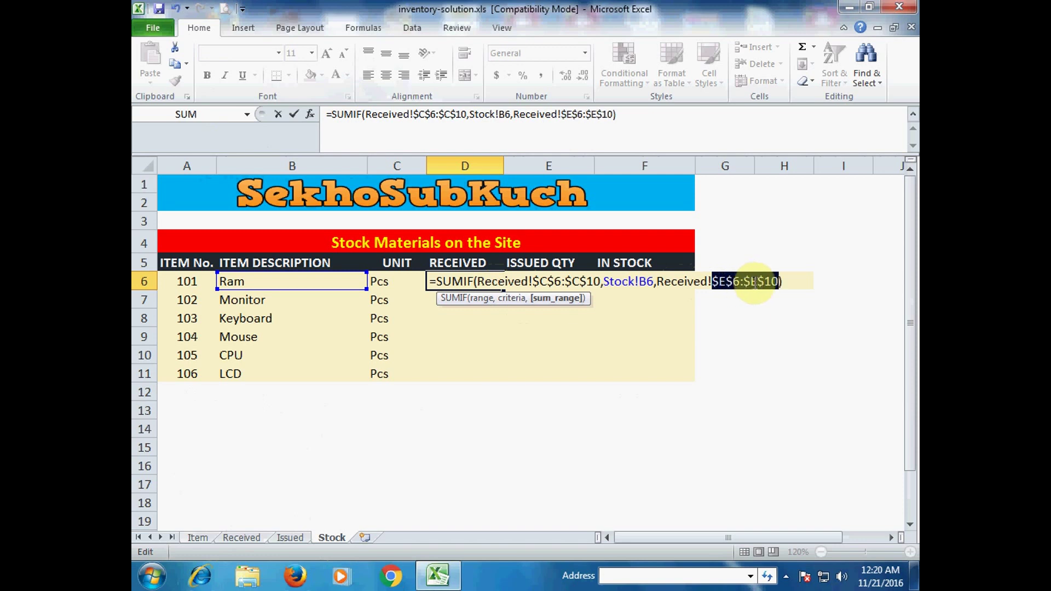
pyautogui.click(792, 281)
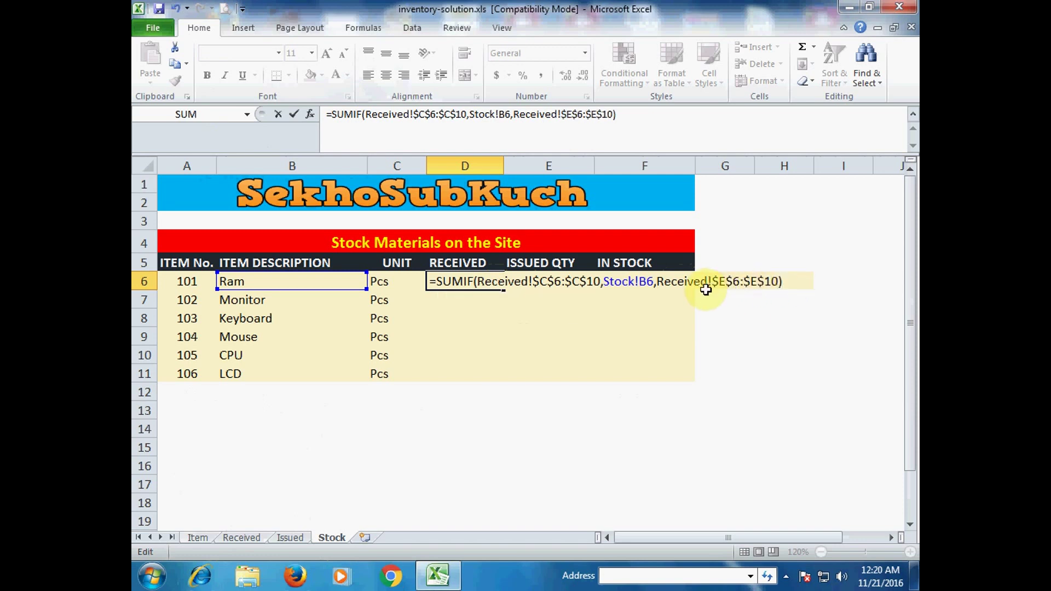
pyautogui.press('Return')
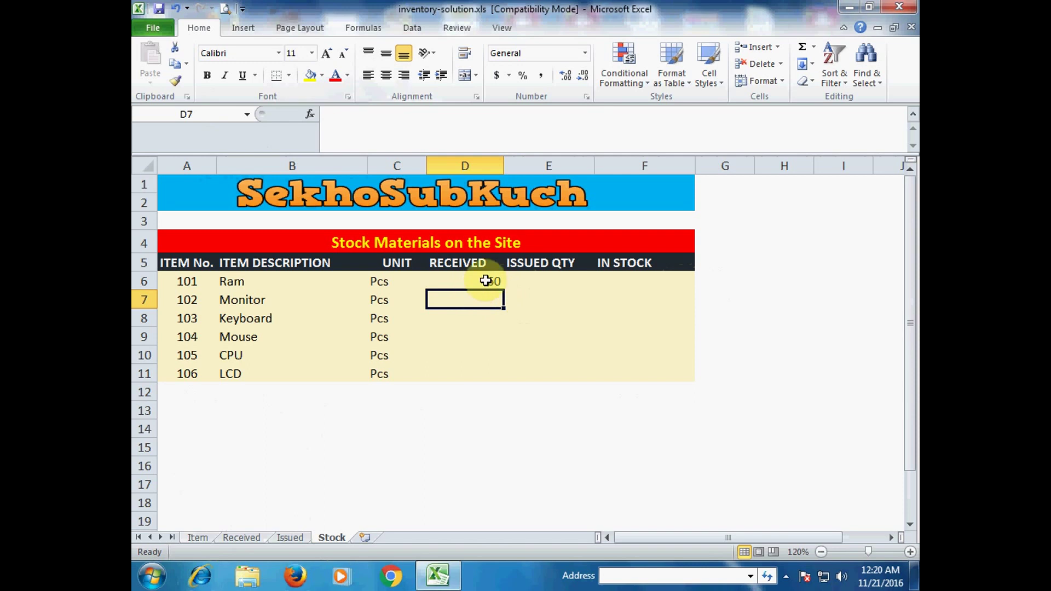
# Step: Review the quantities on the Received sheet and fill the D6 SUMIF formula down to D11 on the Stock sheet
pyautogui.click(486, 280)
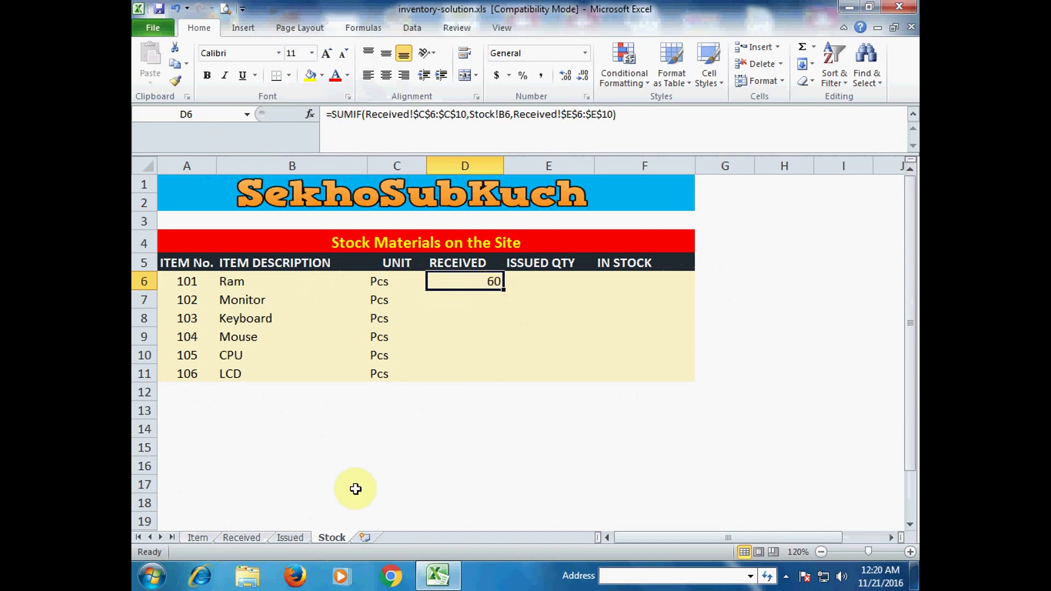
pyautogui.click(242, 538)
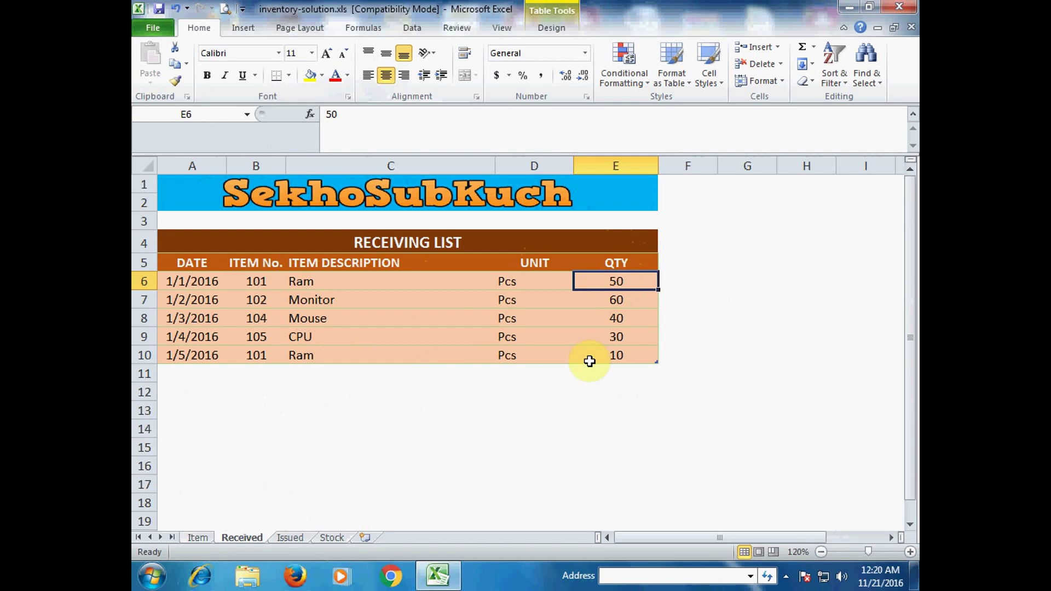
pyautogui.click(341, 538)
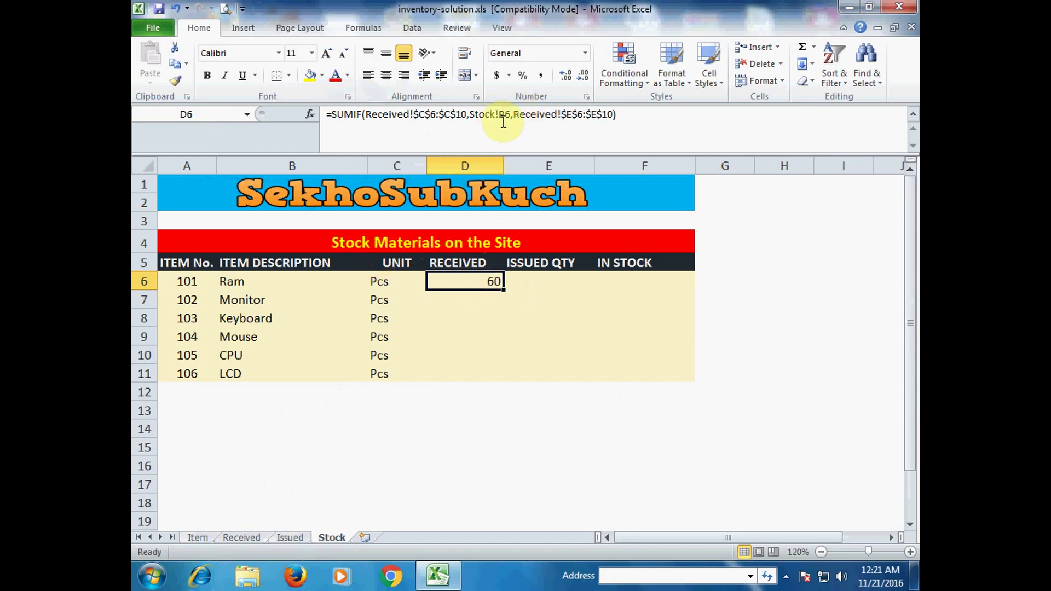
pyautogui.doubleClick(505, 291)
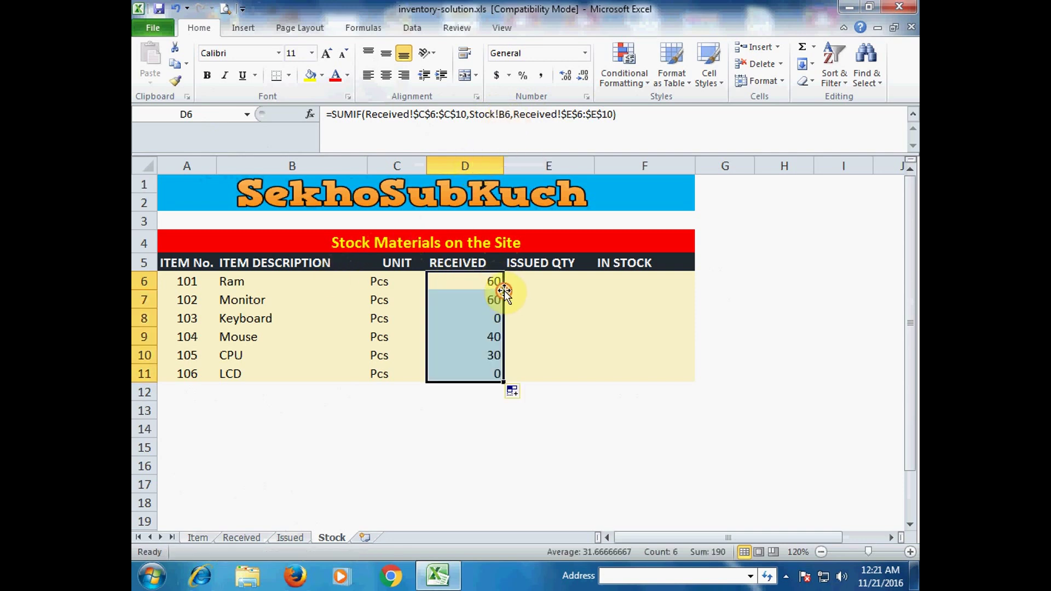
# Step: Compare the received totals for Monitor, Mouse, CPU and LCD on the Stock sheet with the quantities in the receiving list
pyautogui.click(477, 299)
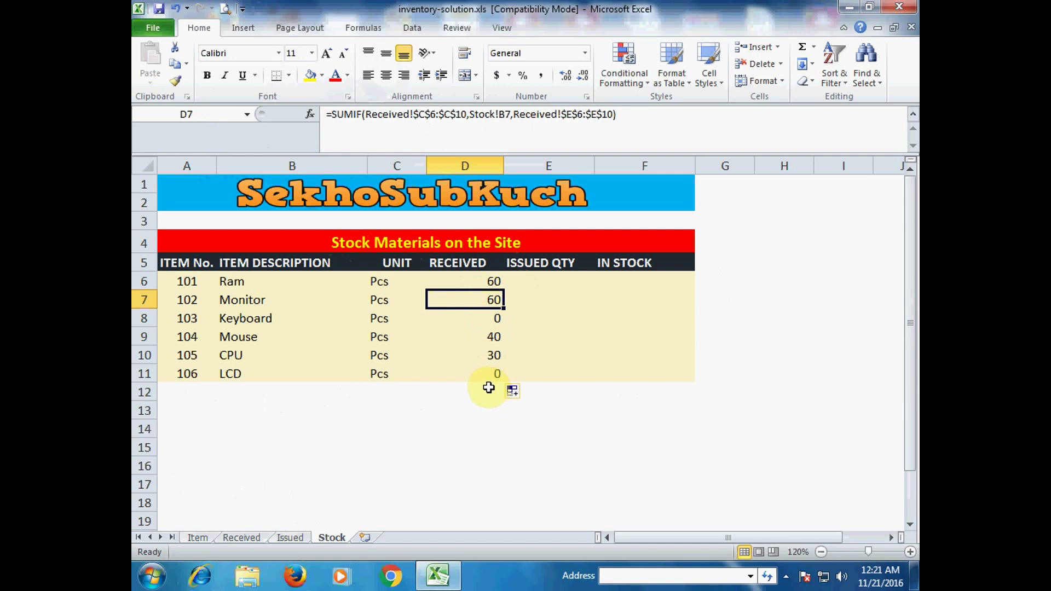
pyautogui.click(485, 339)
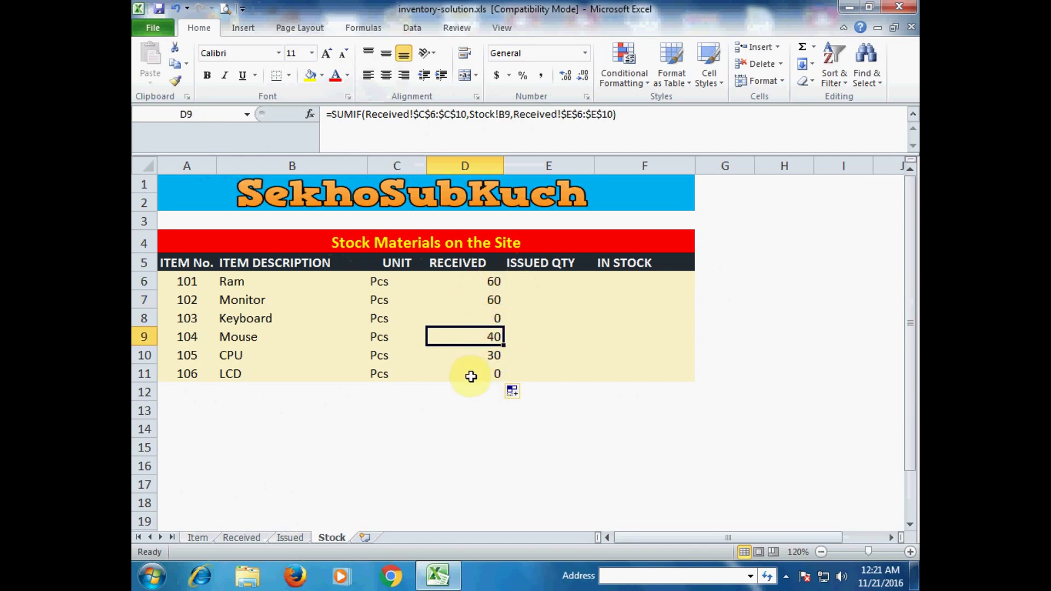
pyautogui.click(243, 537)
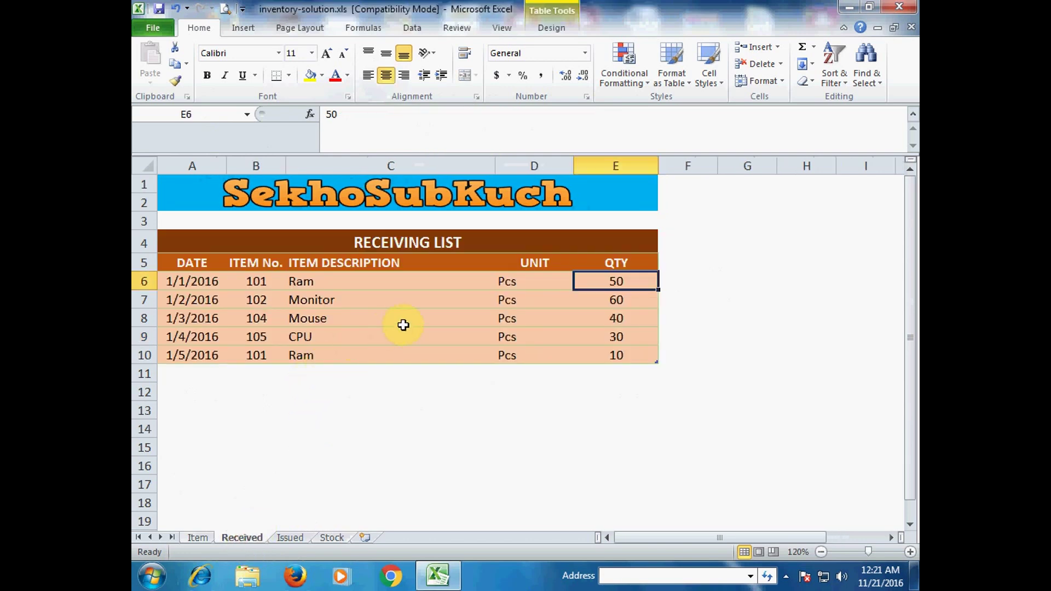
pyautogui.click(616, 298)
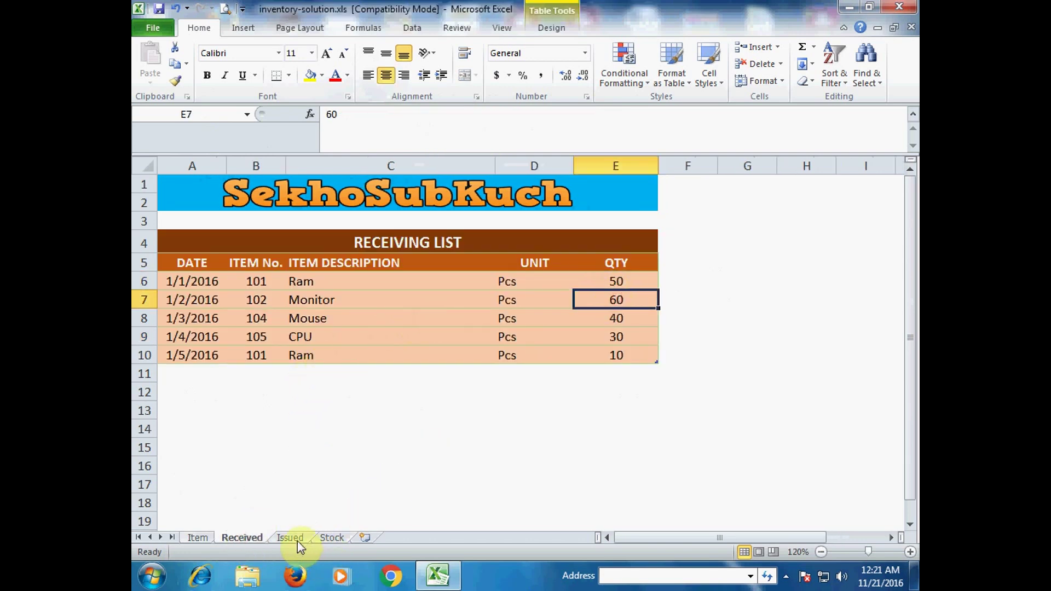
pyautogui.click(331, 537)
pyautogui.click(471, 299)
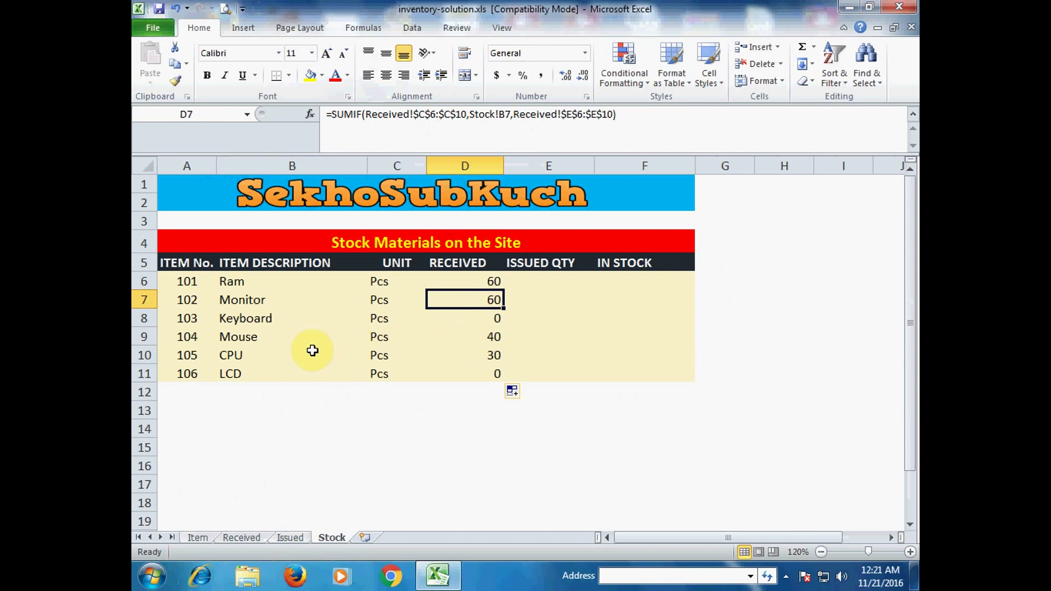
pyautogui.click(459, 345)
pyautogui.click(238, 536)
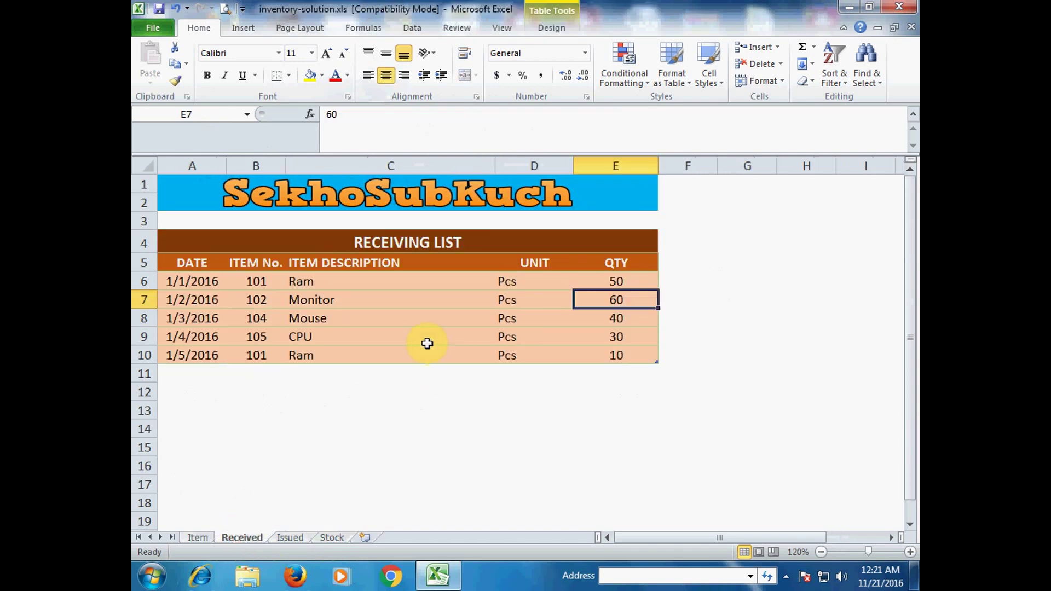
pyautogui.click(571, 323)
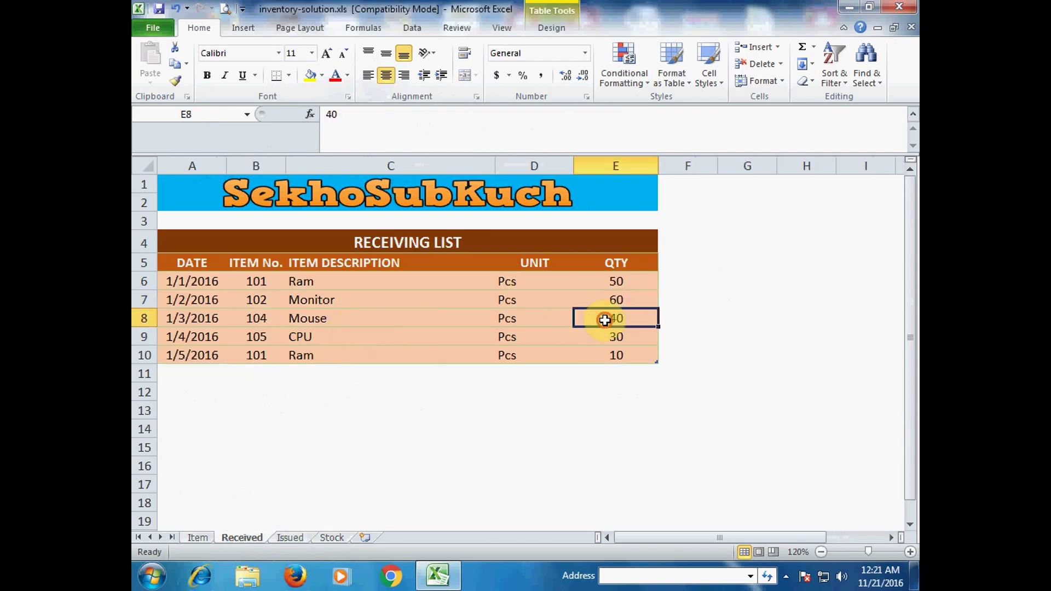
pyautogui.click(332, 537)
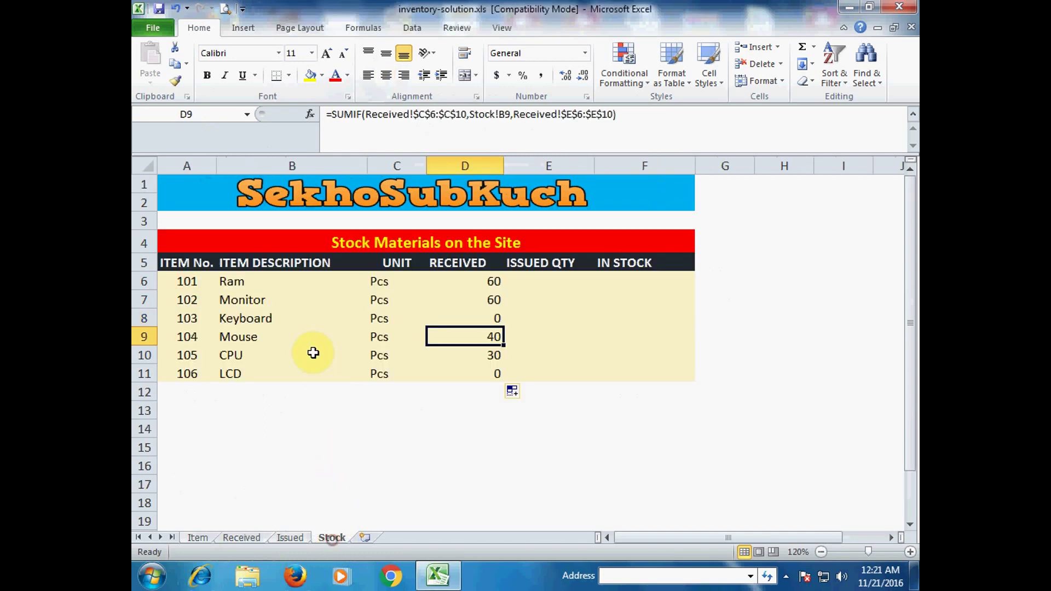
pyautogui.click(290, 353)
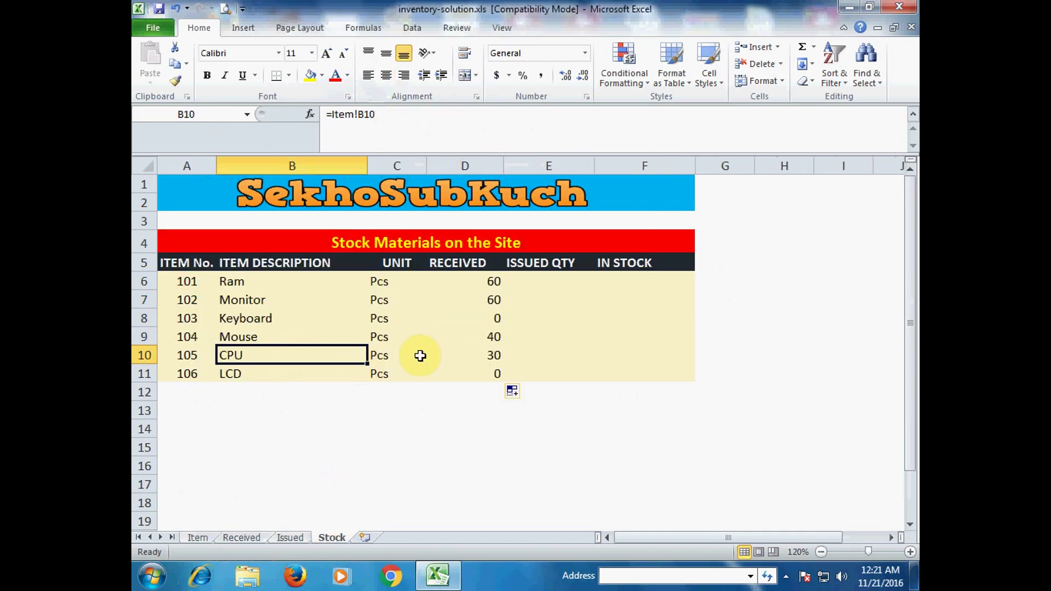
pyautogui.click(500, 353)
pyautogui.click(247, 536)
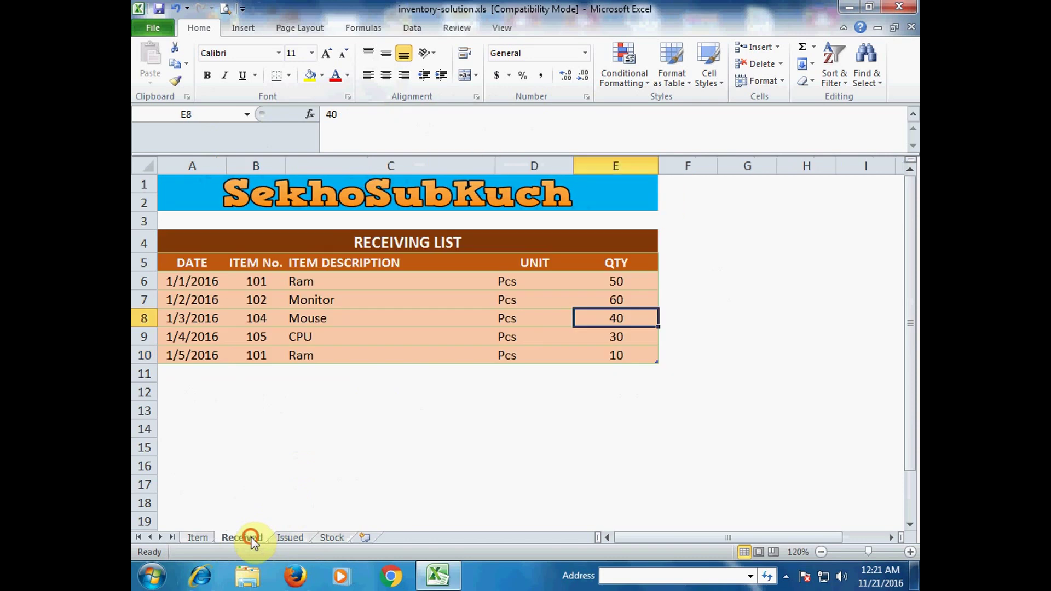
pyautogui.click(337, 342)
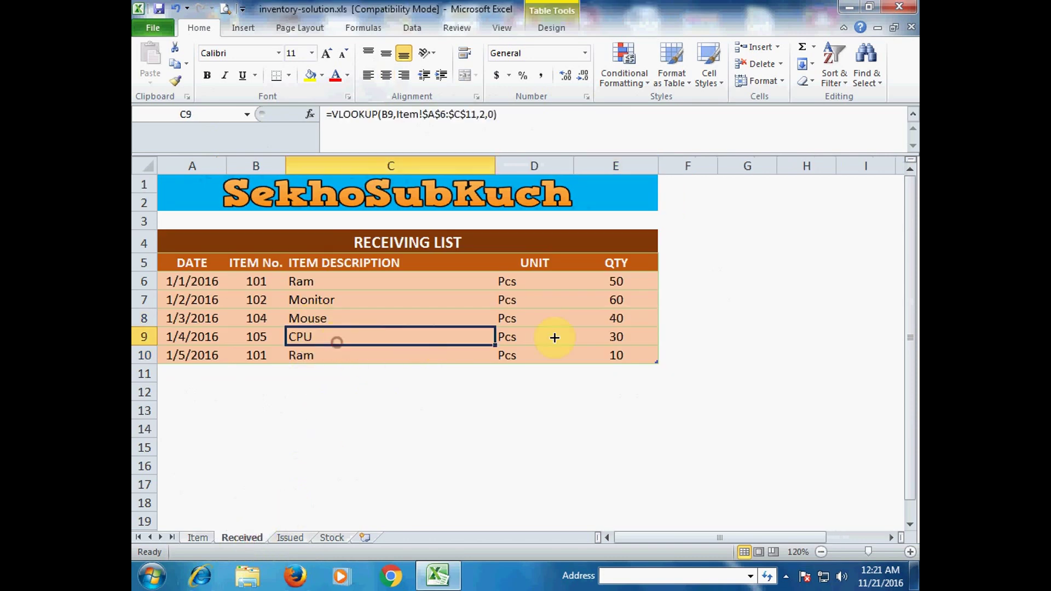
pyautogui.click(606, 336)
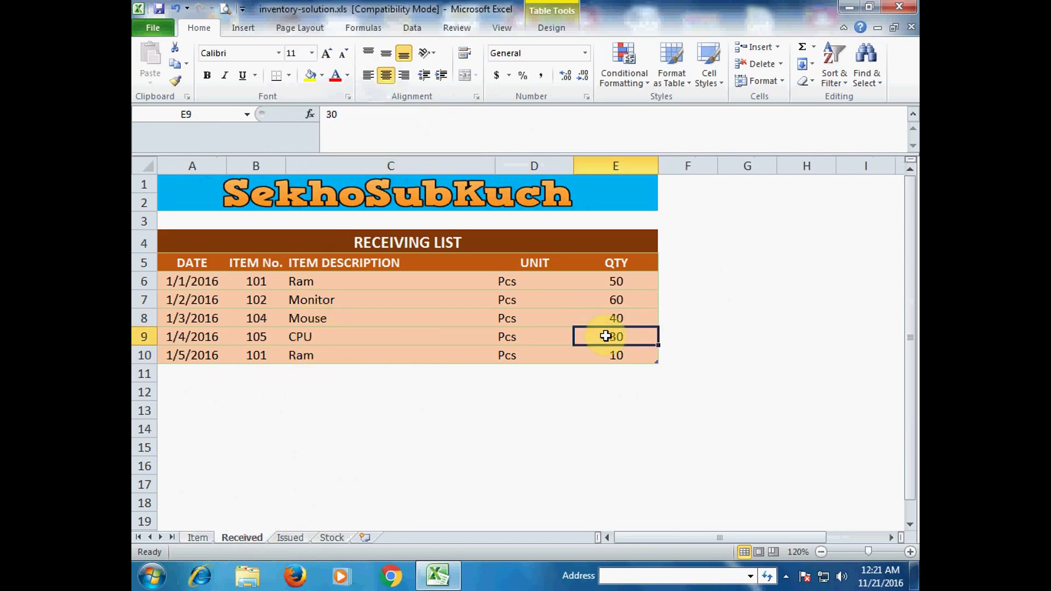
pyautogui.click(332, 536)
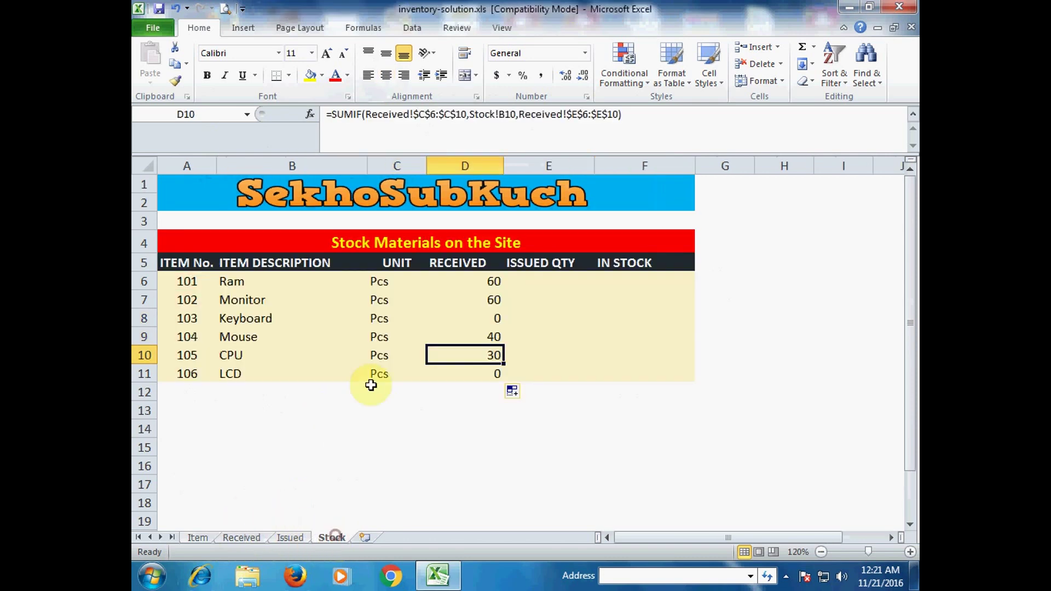
pyautogui.click(484, 377)
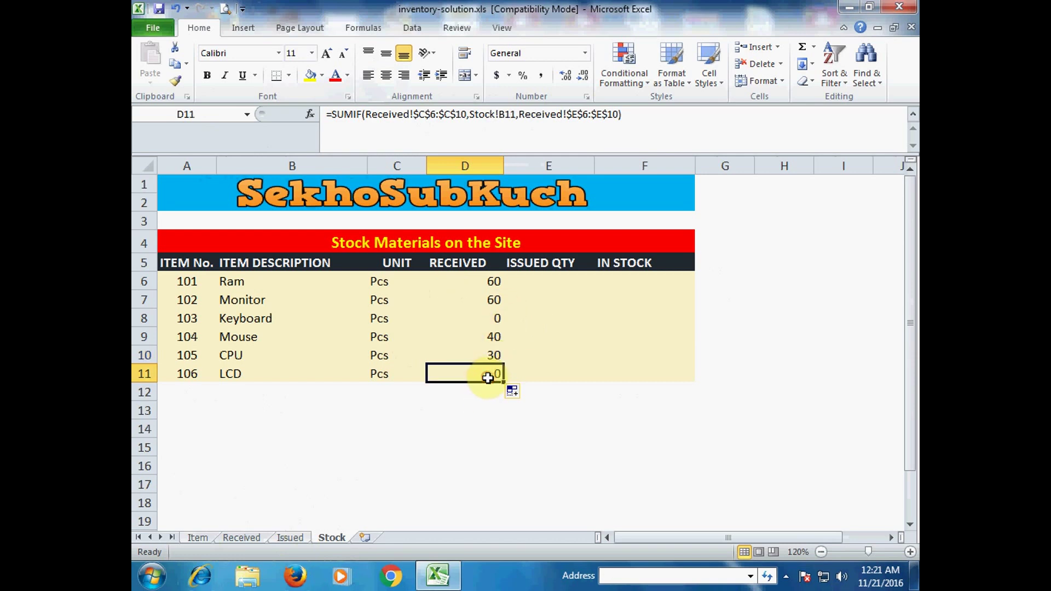
# Step: Begin a SUMIF formula in the issued quantity cell E6 of the Stock sheet with the range Issued!C6:C10
pyautogui.click(540, 279)
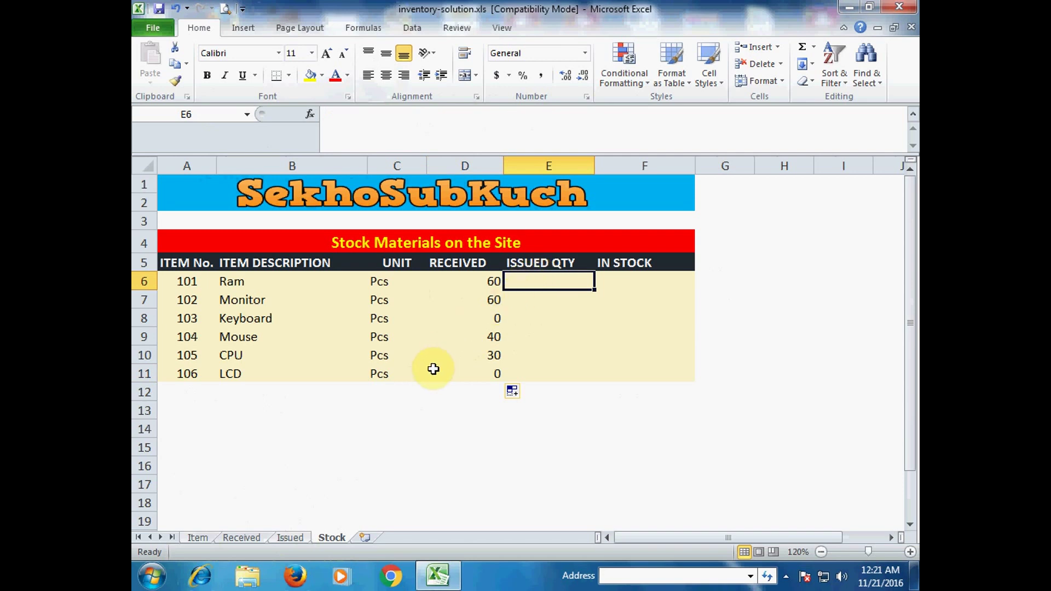
pyautogui.write('=')
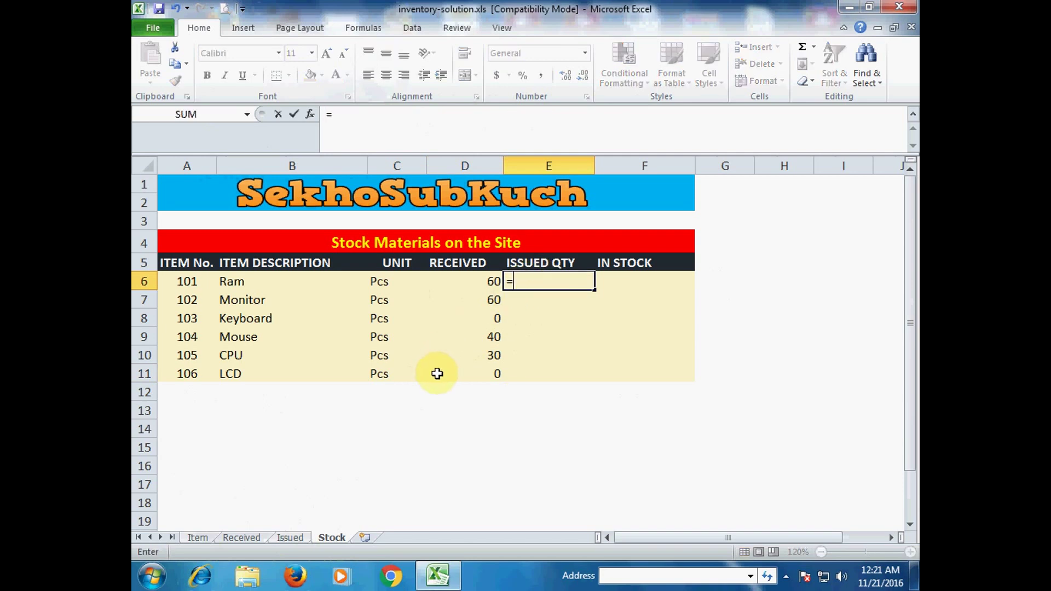
pyautogui.write('SUMIF(')
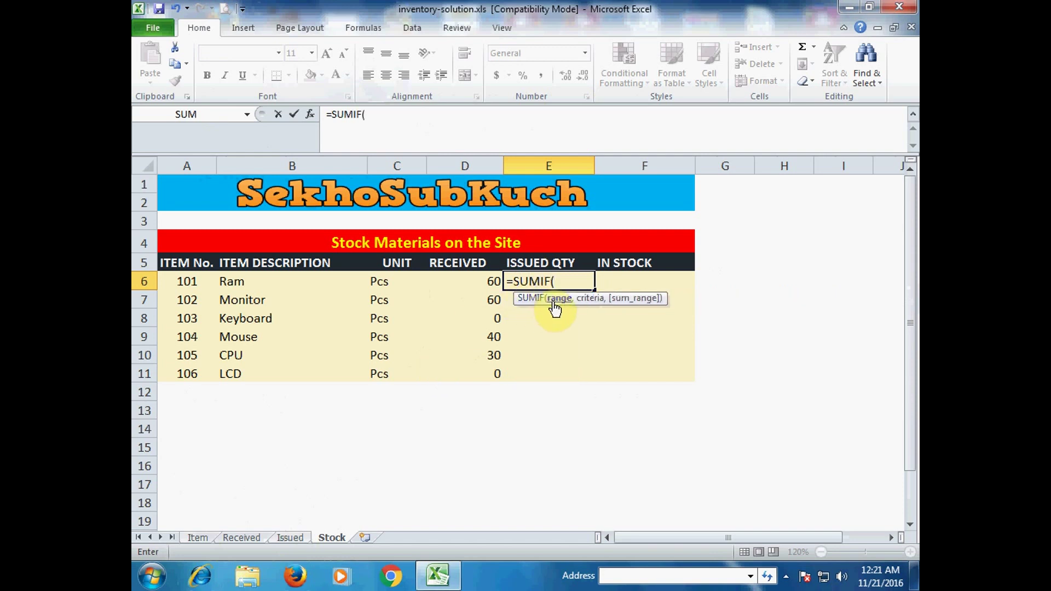
pyautogui.click(290, 537)
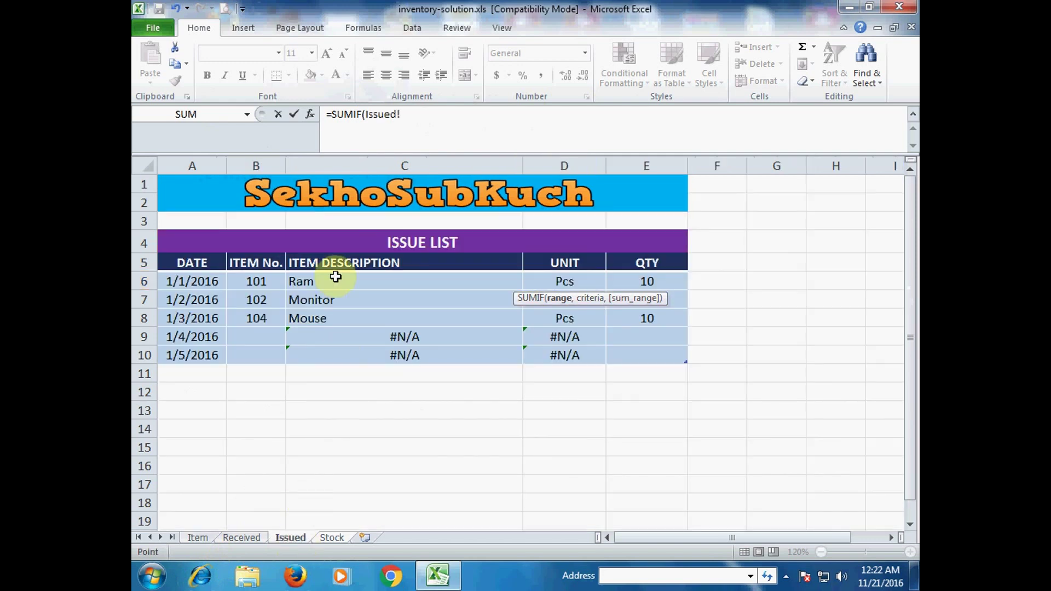
pyautogui.moveTo(335, 277); pyautogui.dragTo(335, 352)
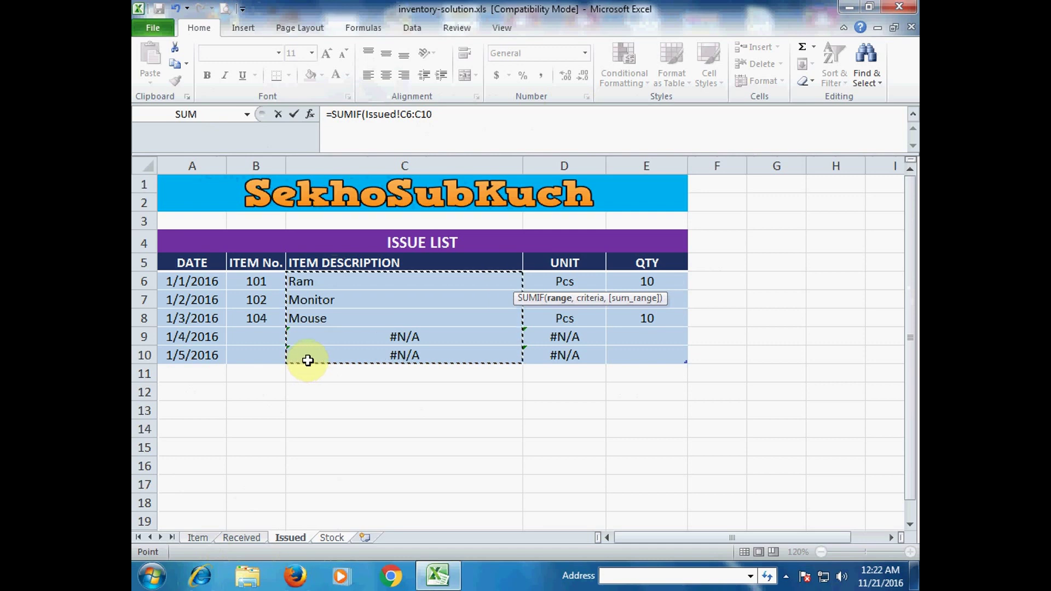
pyautogui.press('Return')
# Step: Make the range in the E6 SUMIF formula absolute as Issued!$C$6:$C$10 and add Stock!B6 as the criterion
pyautogui.click(526, 324)
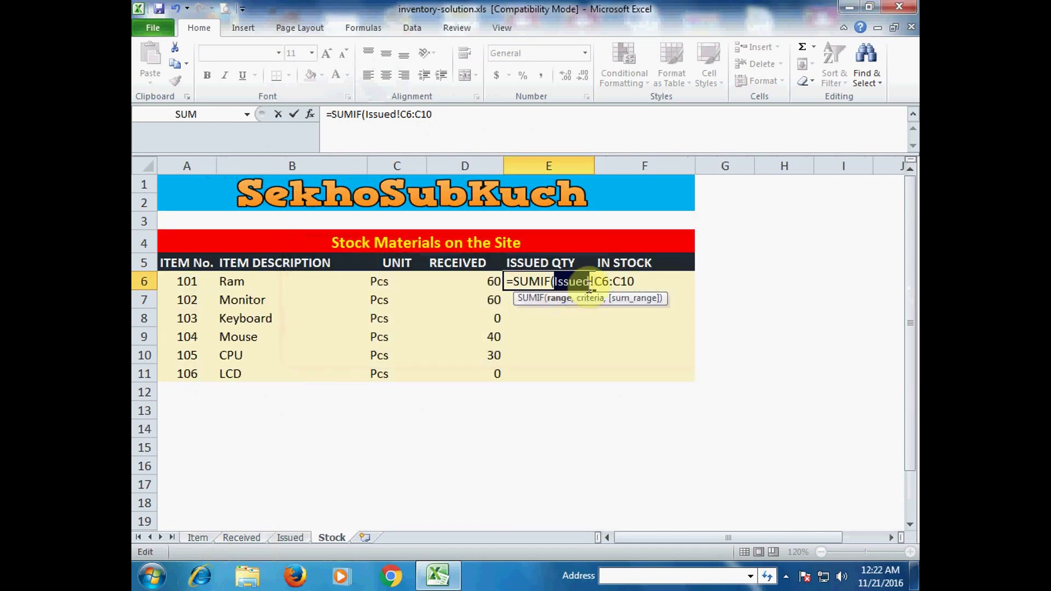
pyautogui.moveTo(603, 281)
pyautogui.mouseDown()
pyautogui.moveTo(622, 287)
pyautogui.moveTo(611, 289)
pyautogui.mouseUp()
pyautogui.click(672, 283)
pyautogui.write(',')
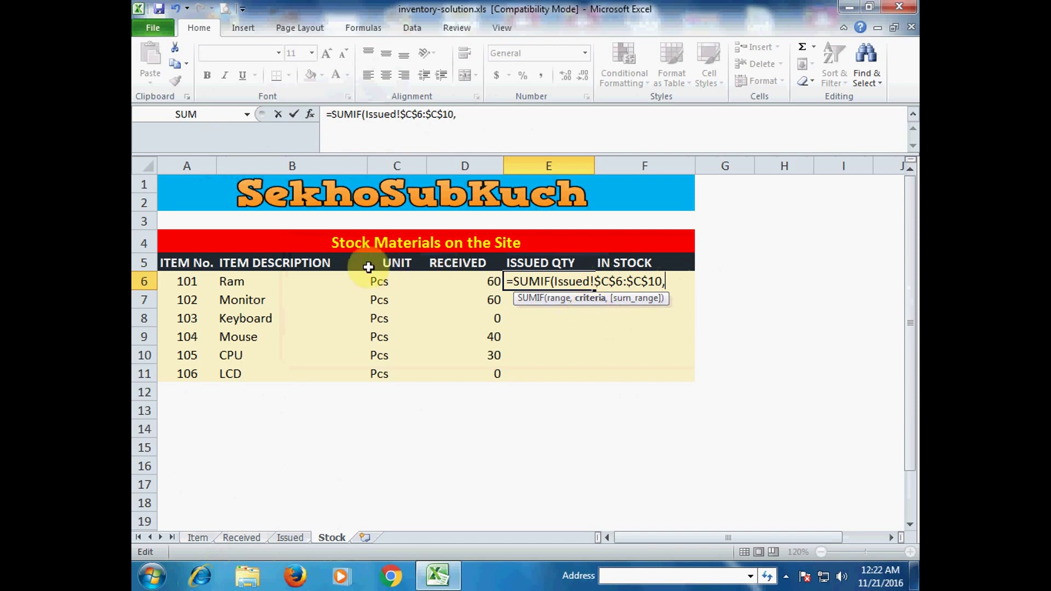
pyautogui.click(273, 283)
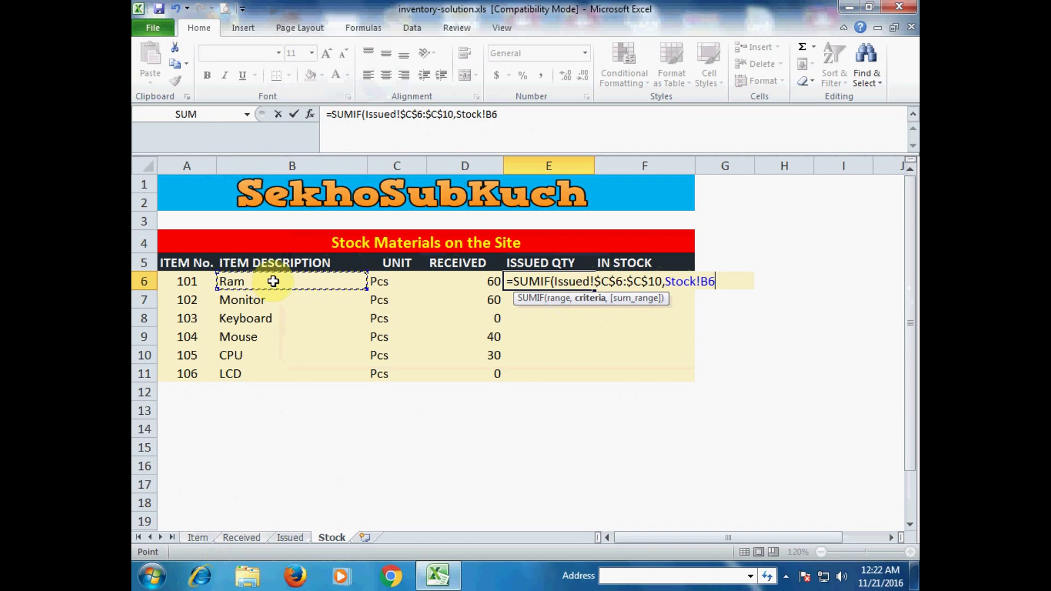
pyautogui.write(',')
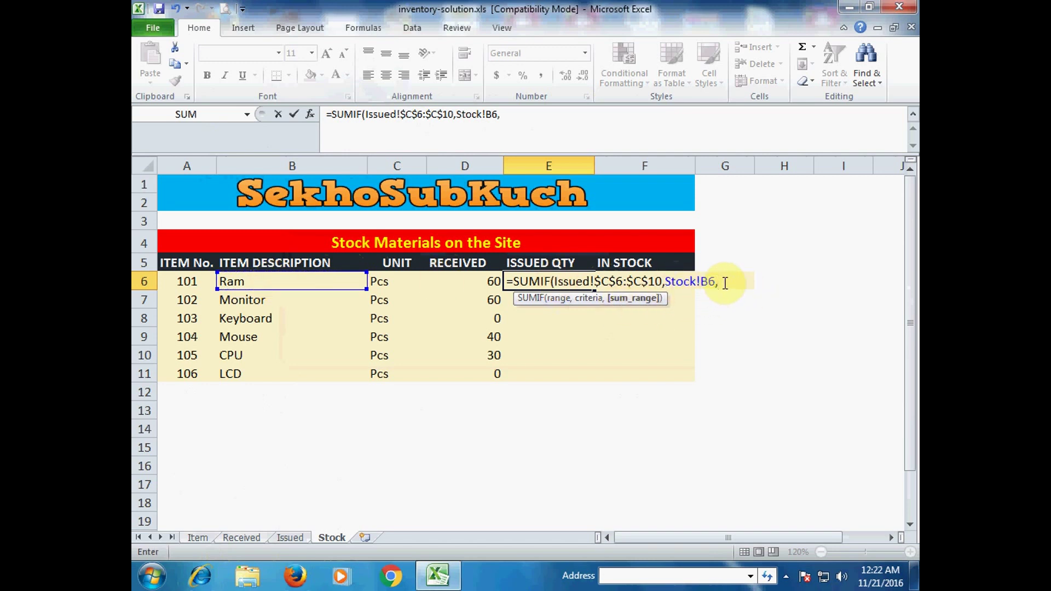
# Step: Complete the E6 SUMIF formula with the issue list quantities Issued!E6:E10 as the sum range
pyautogui.click(290, 537)
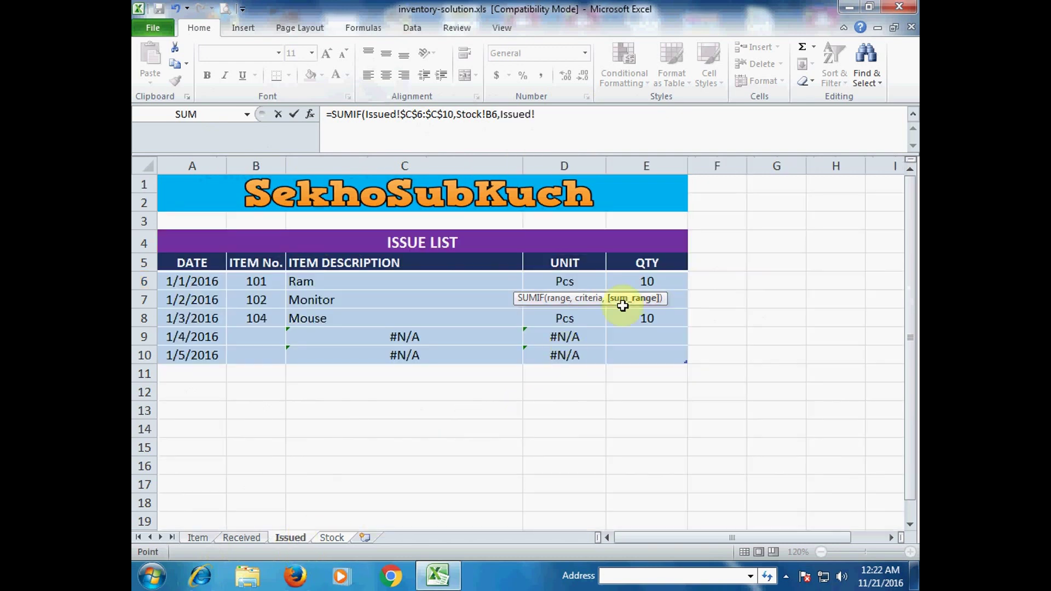
pyautogui.moveTo(650, 279); pyautogui.dragTo(649, 356)
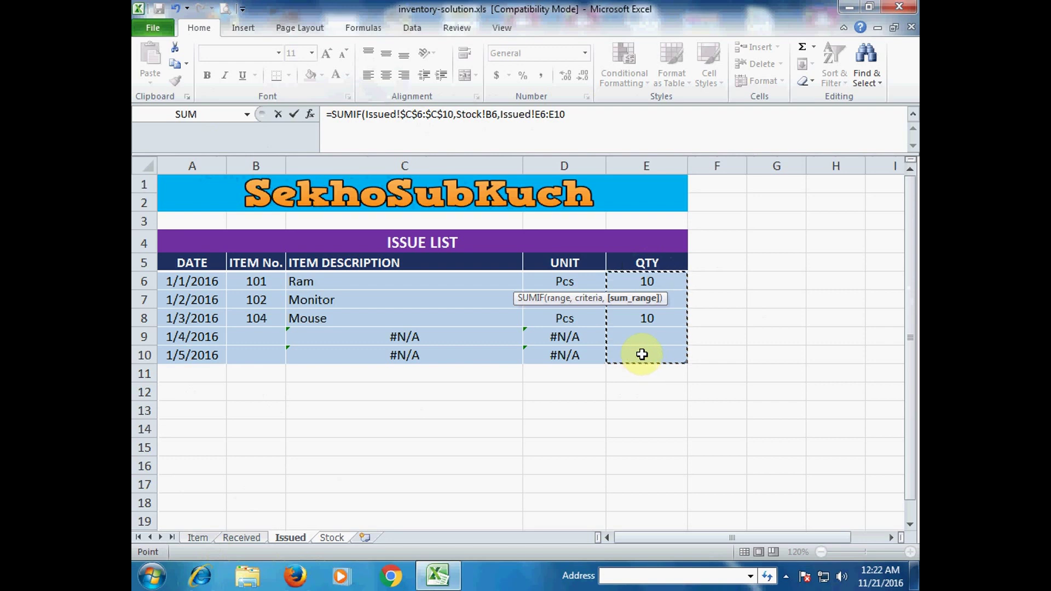
pyautogui.press('Return')
# Step: Make the sum range in the E6 formula absolute as Issued!$E$6:$E$10 and check the Ram total against the issue list
pyautogui.click(575, 288)
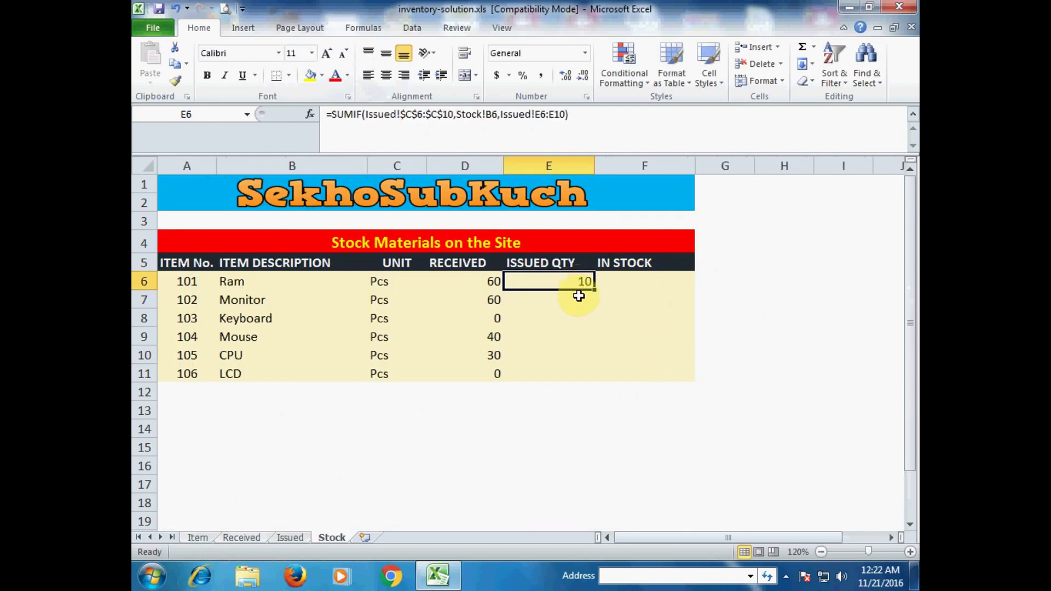
pyautogui.doubleClick(581, 282)
pyautogui.moveTo(758, 281); pyautogui.dragTo(793, 282)
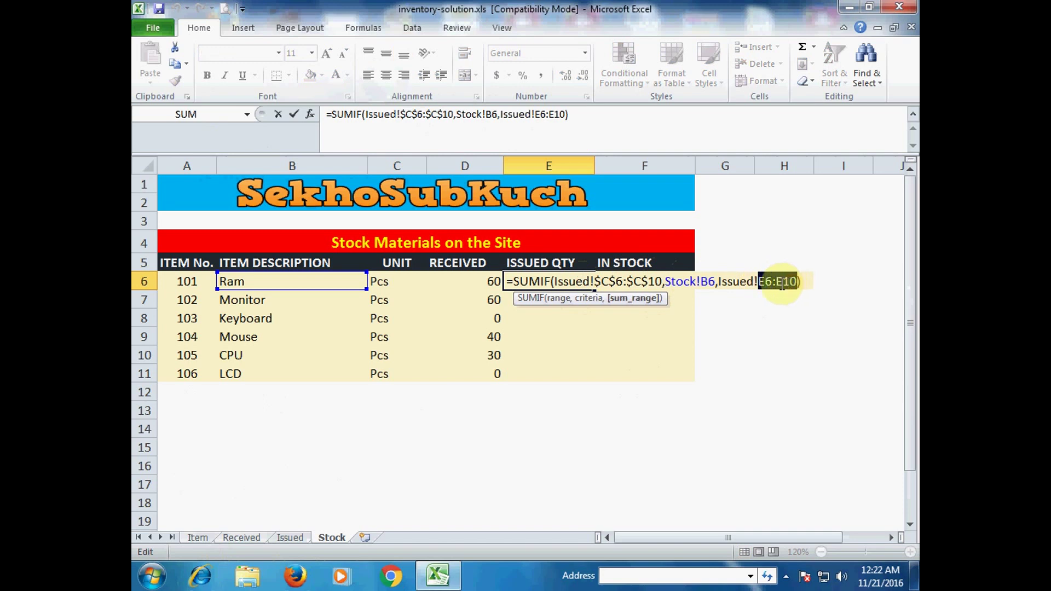
pyautogui.press('F4')
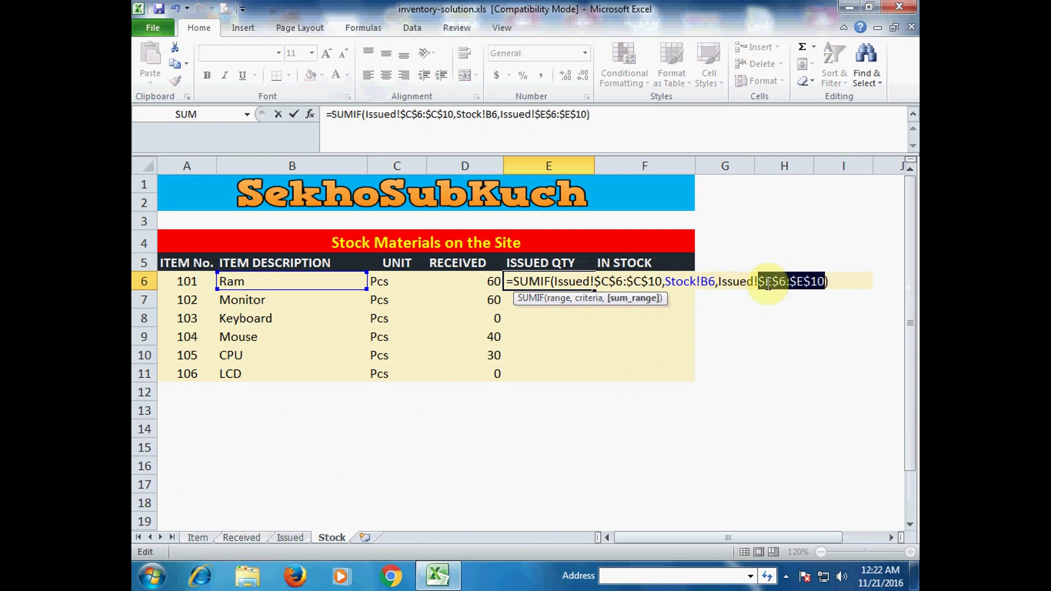
pyautogui.click(832, 282)
pyautogui.press('Return')
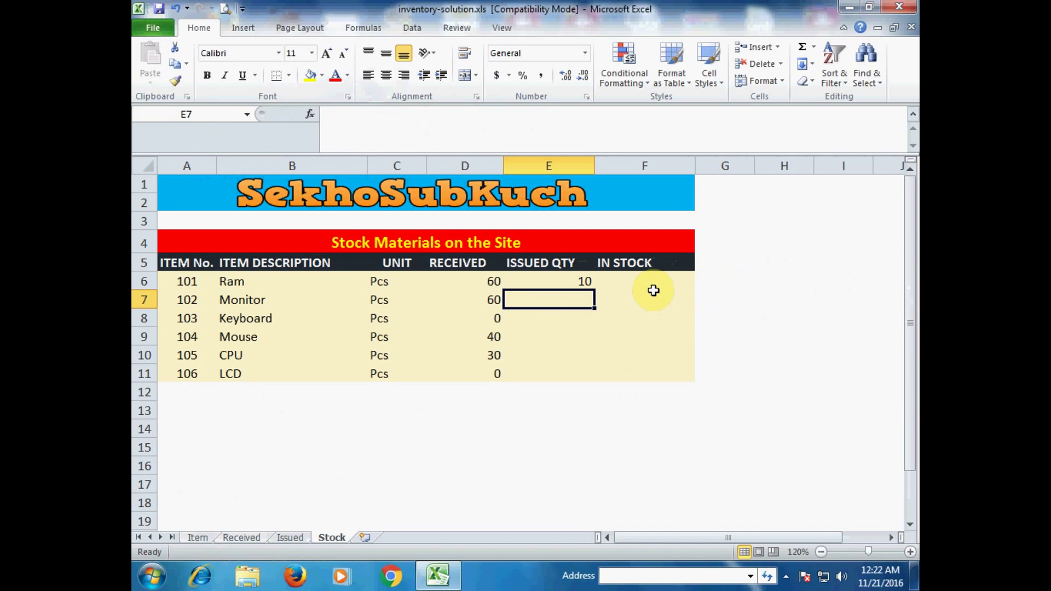
pyautogui.click(570, 278)
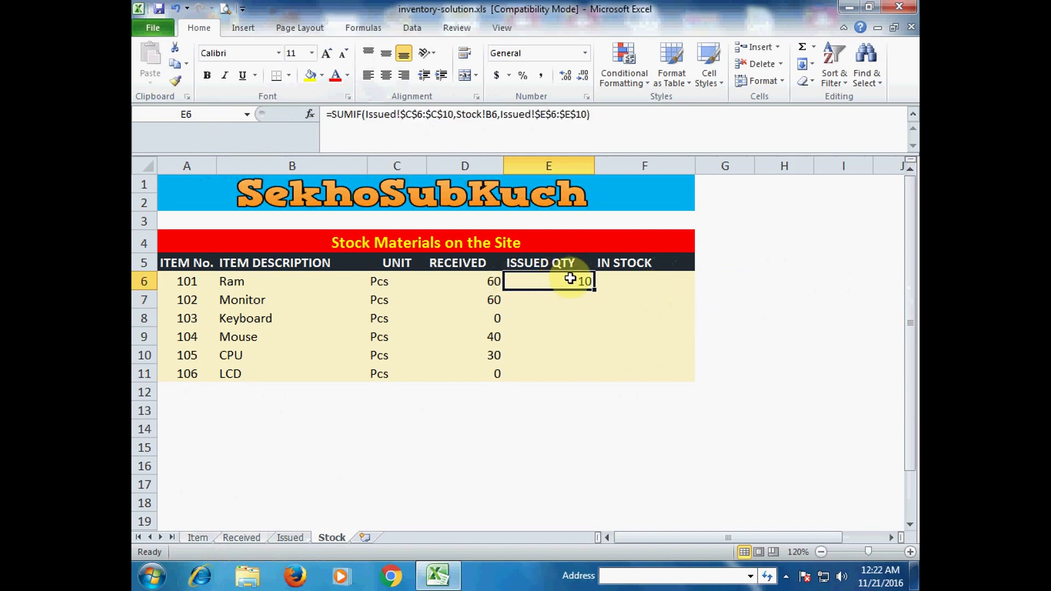
pyautogui.click(290, 537)
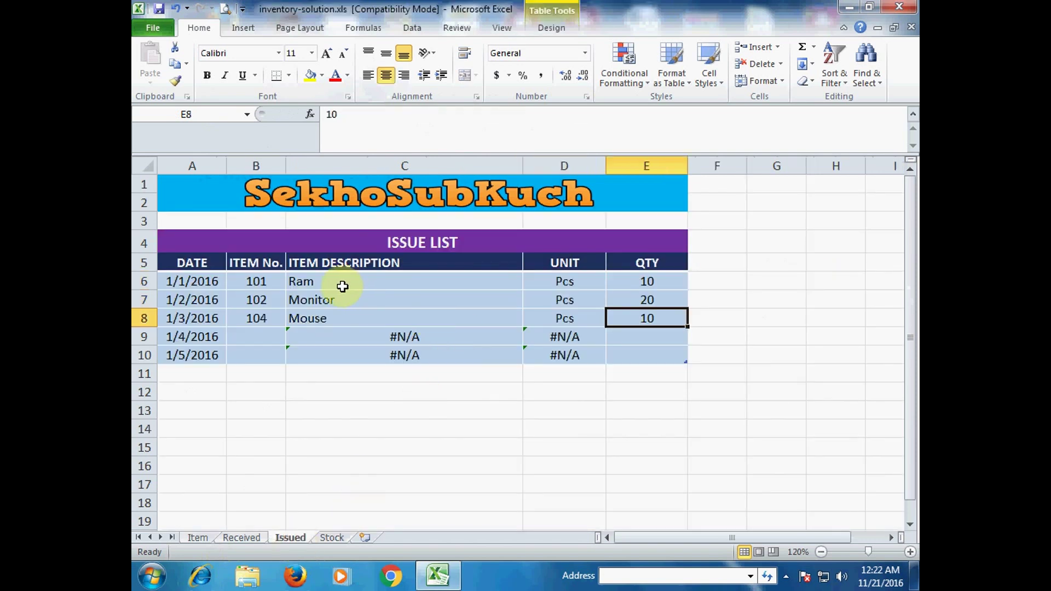
pyautogui.click(332, 538)
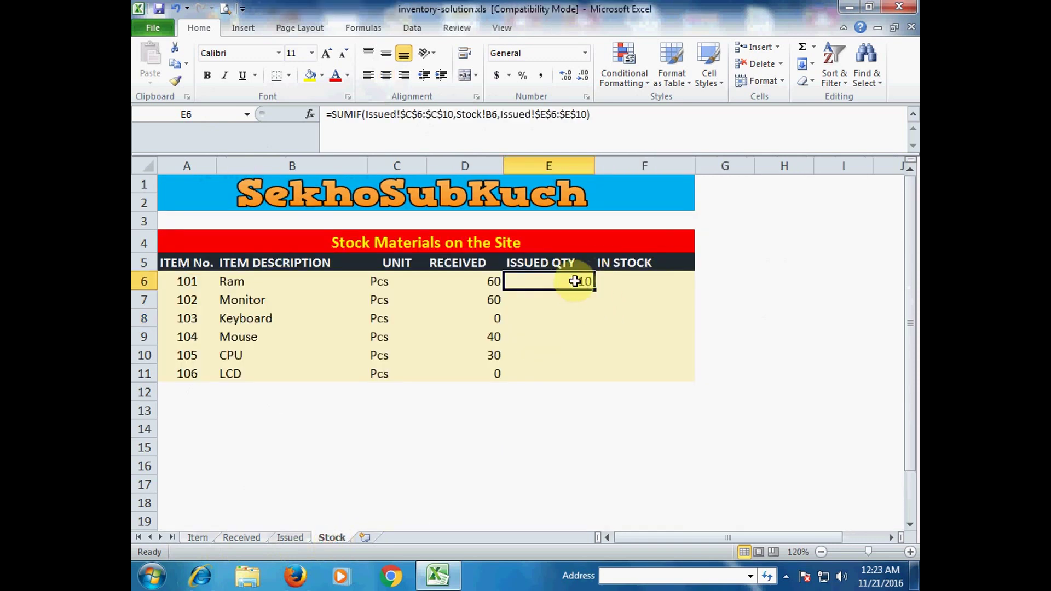
# Step: Enter the formula =D6-E6 in the in-stock cell F6 of the Stock sheet for Ram
pyautogui.click(627, 281)
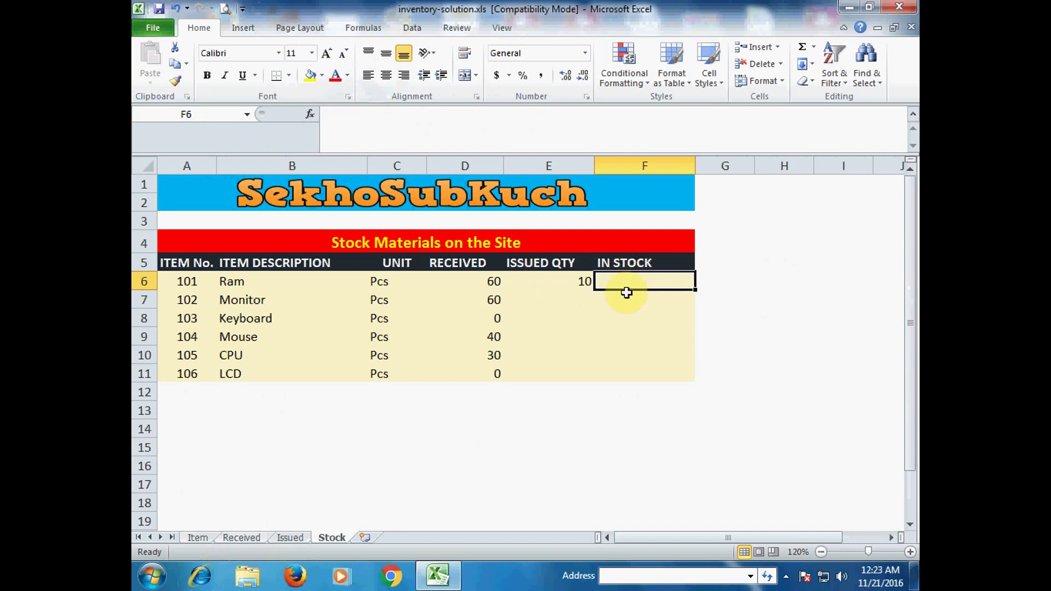
pyautogui.write('=')
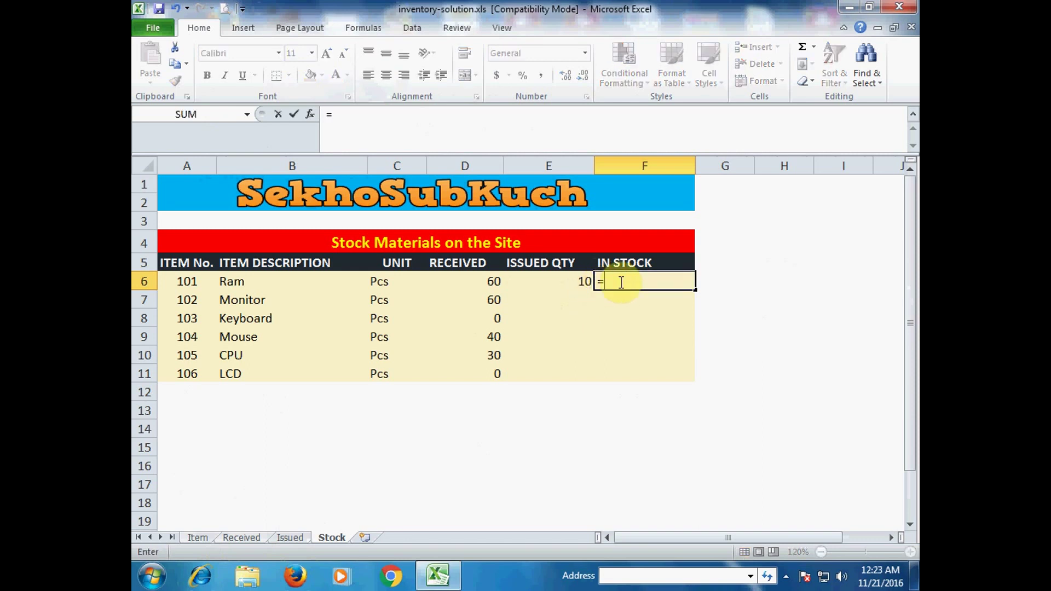
pyautogui.click(485, 278)
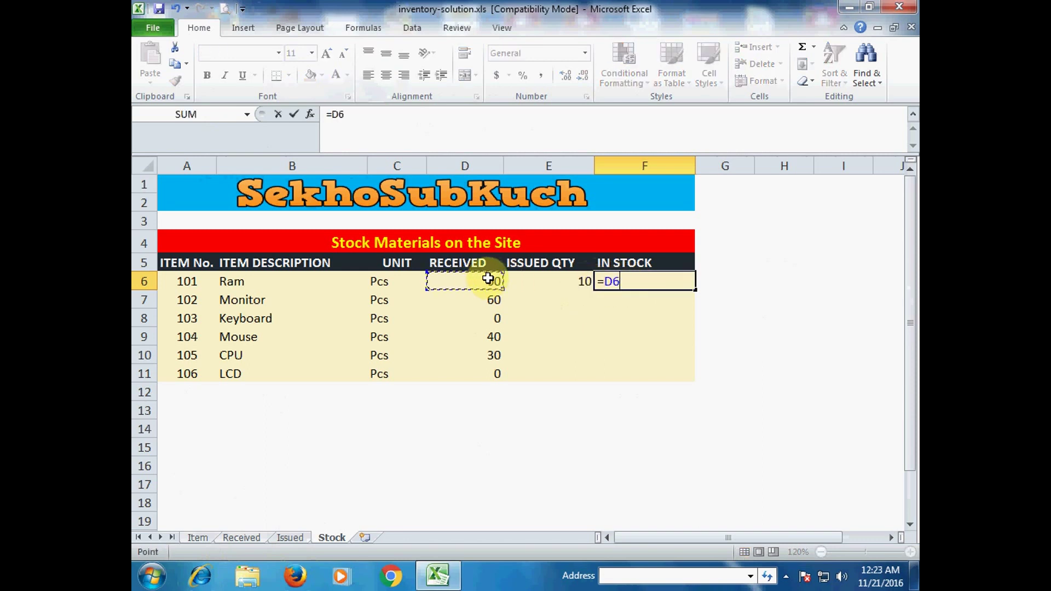
pyautogui.write('-')
pyautogui.click(563, 282)
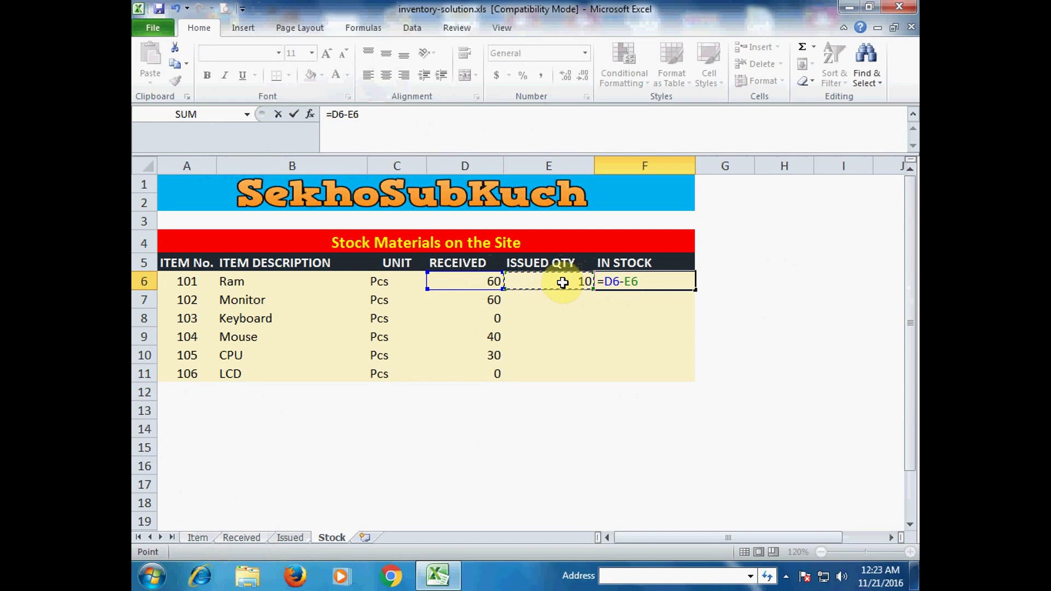
pyautogui.press('Return')
pyautogui.click(645, 279)
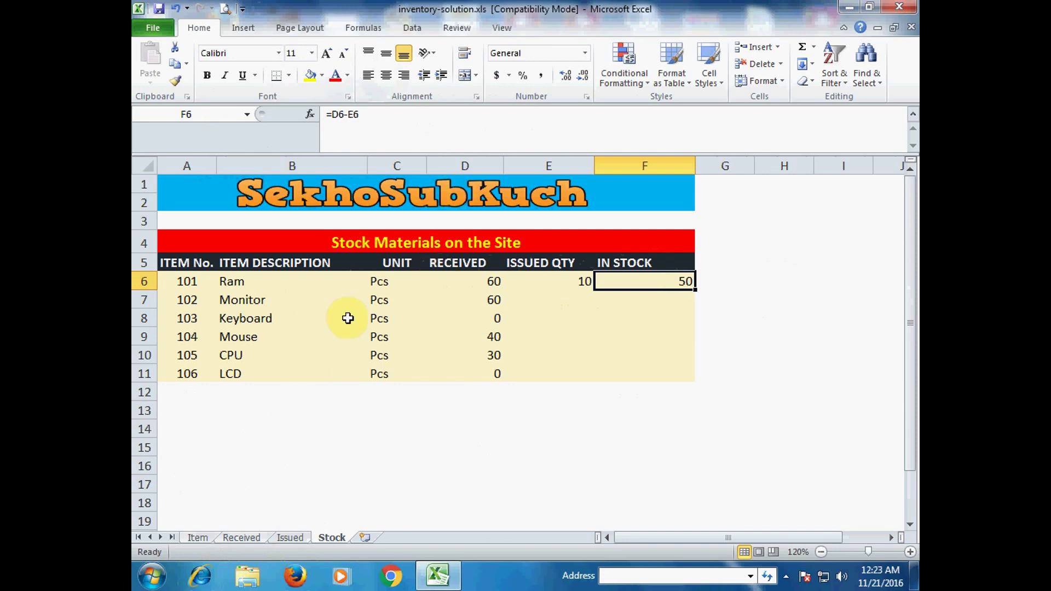
# Step: Fill the E6 issued quantity formula and the F6 in-stock formula down to row 11 on the Stock sheet
pyautogui.click(581, 281)
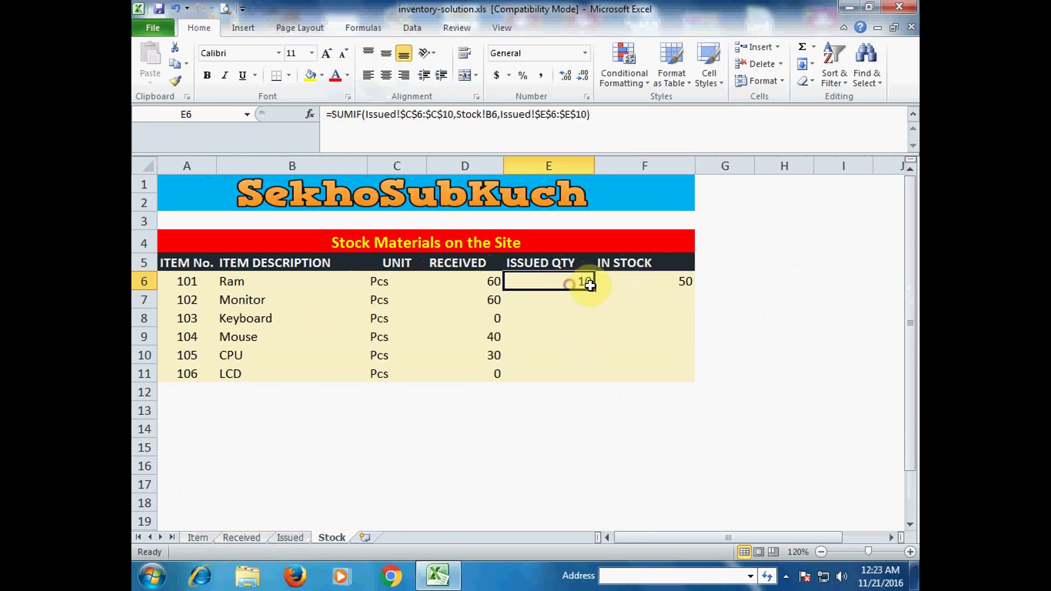
pyautogui.doubleClick(594, 290)
pyautogui.click(657, 279)
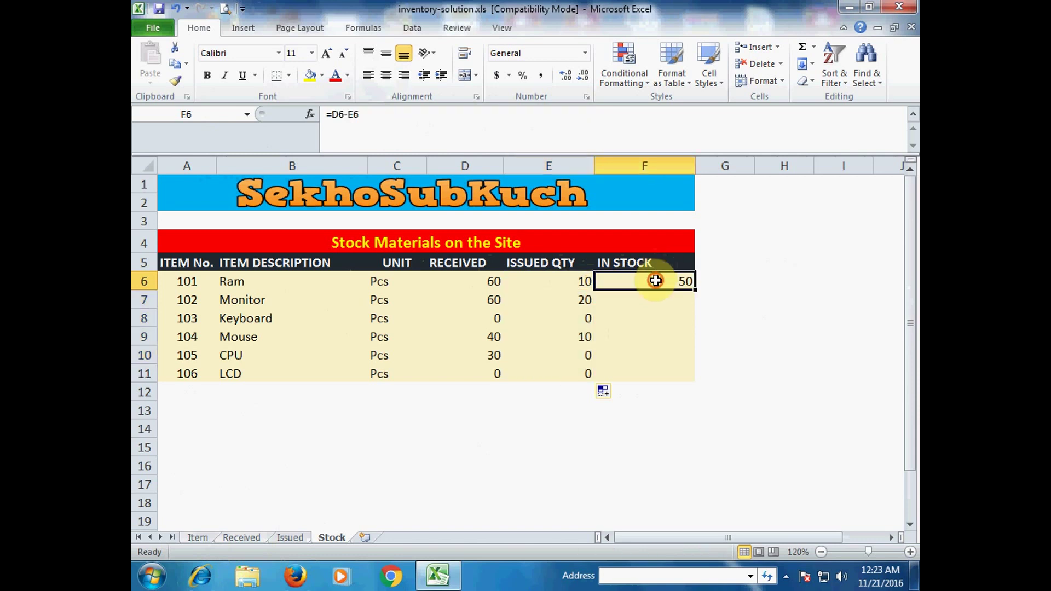
pyautogui.doubleClick(695, 291)
# Step: Inspect the in-stock results for Ram, Monitor, Mouse and CPU, and review the receiving list on the Received sheet
pyautogui.click(646, 278)
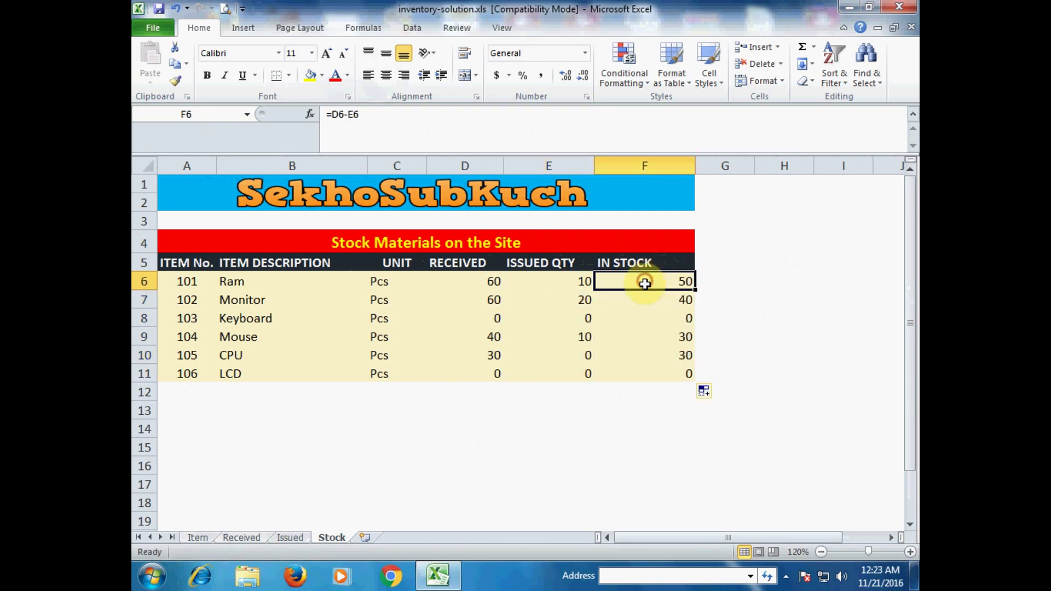
pyautogui.click(641, 301)
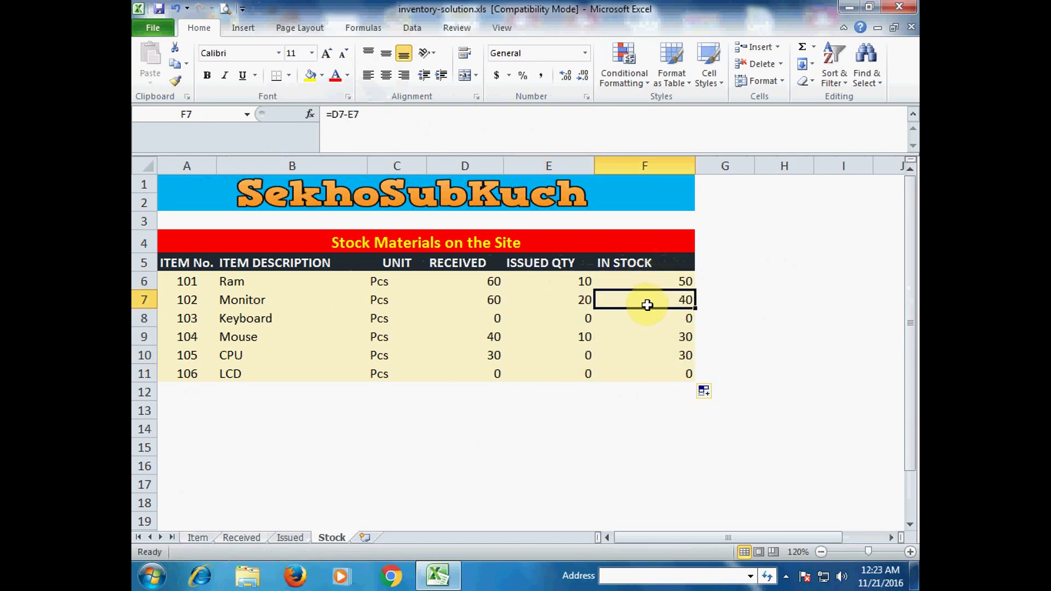
pyautogui.click(652, 341)
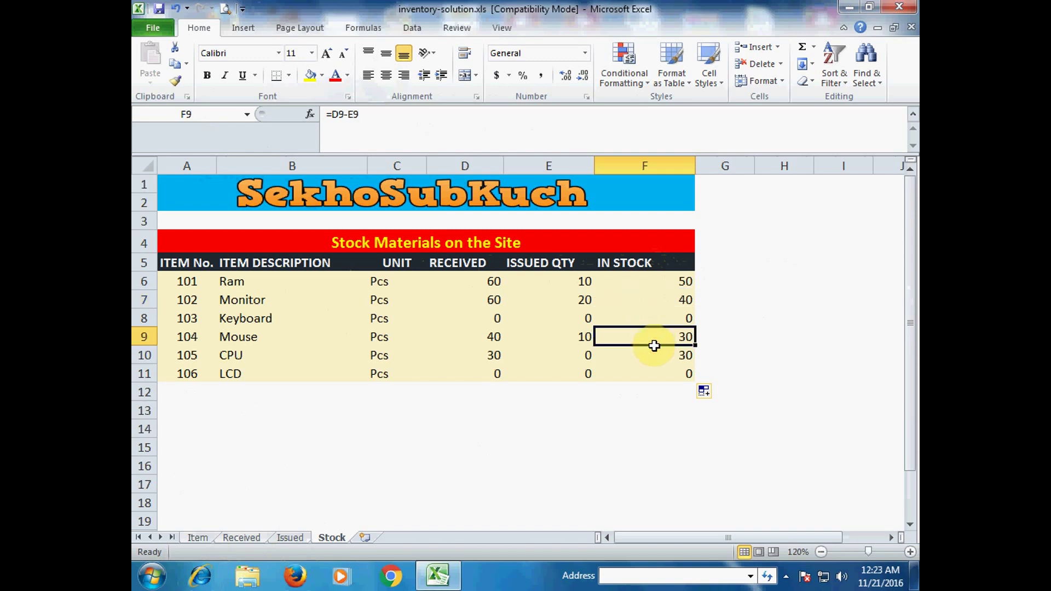
pyautogui.click(662, 360)
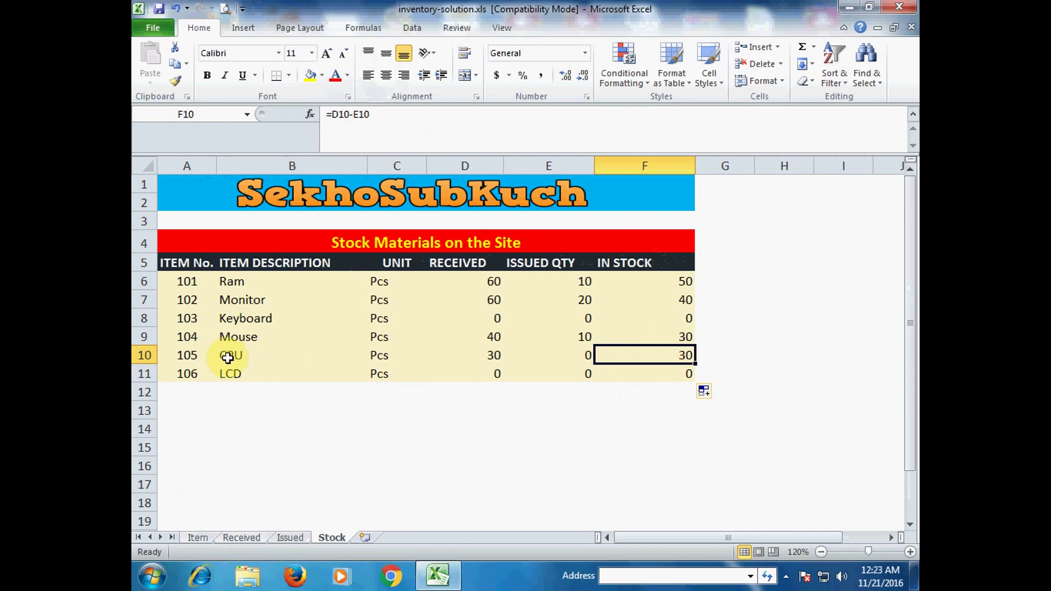
pyautogui.click(241, 537)
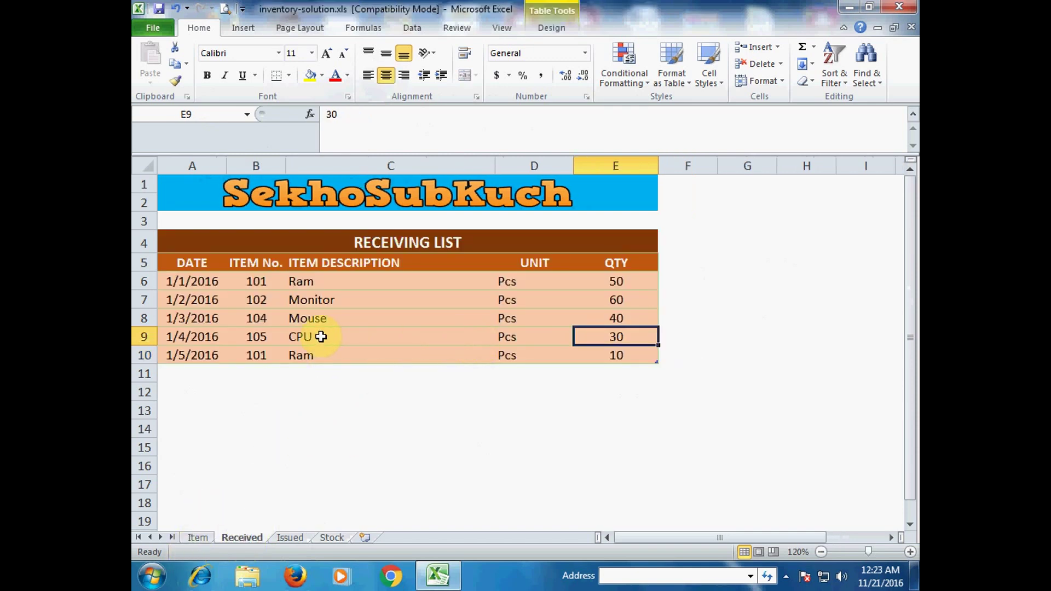
# Step: Record item number 101 with quantity 10 in the 1/4/2016 row of the issue list
pyautogui.click(290, 538)
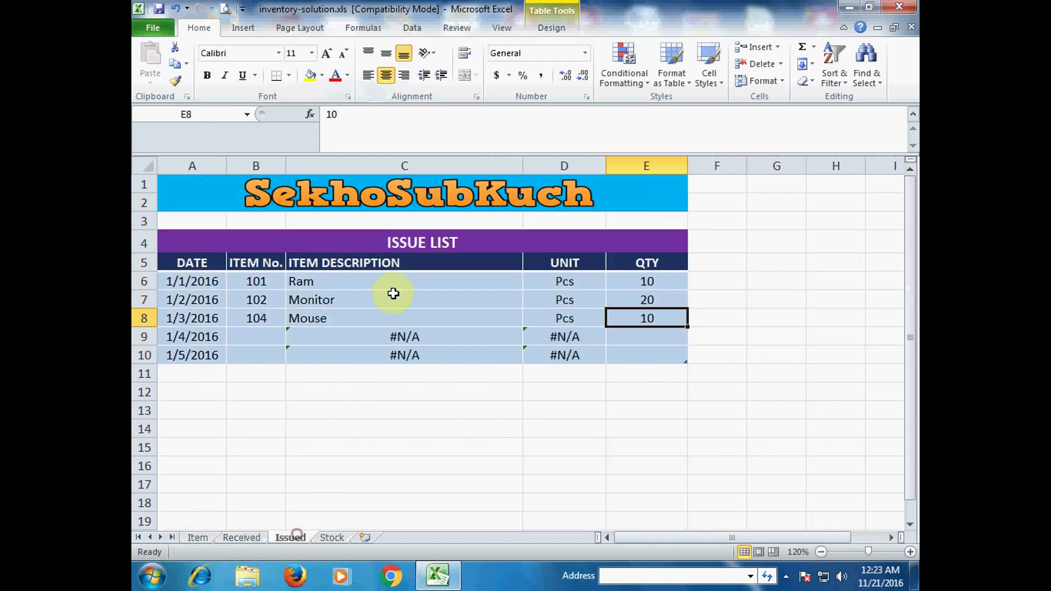
pyautogui.click(272, 335)
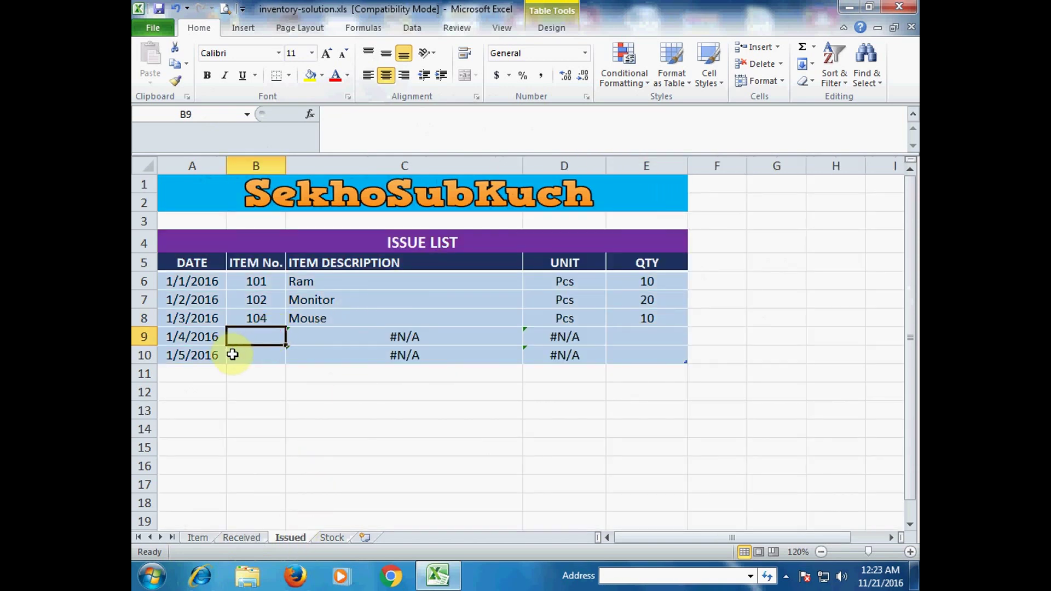
pyautogui.write('10')
pyautogui.press('Tab')
pyautogui.press('Tab')
pyautogui.press('Tab')
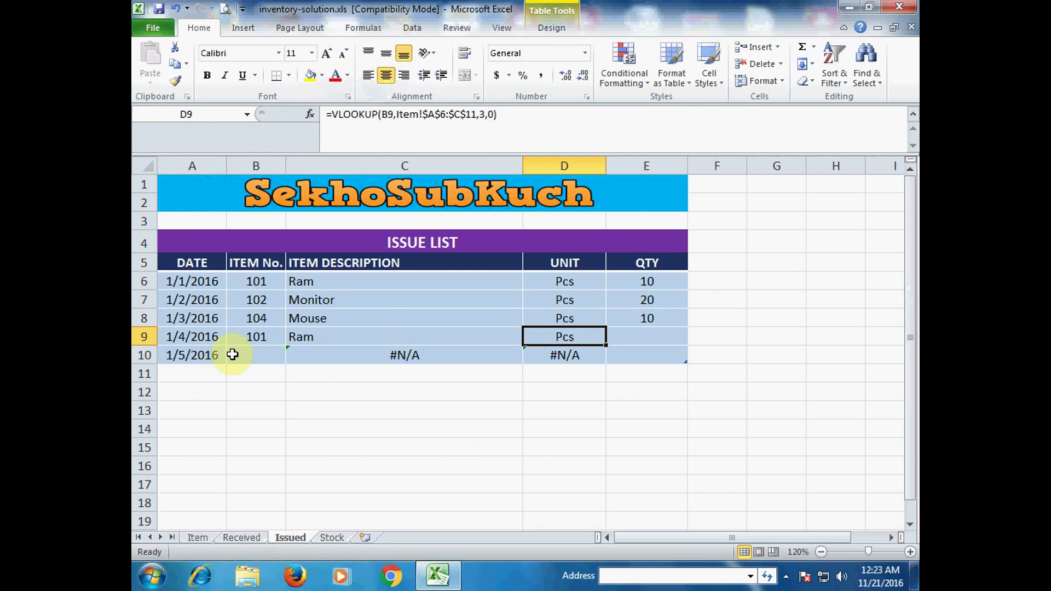
pyautogui.write('10')
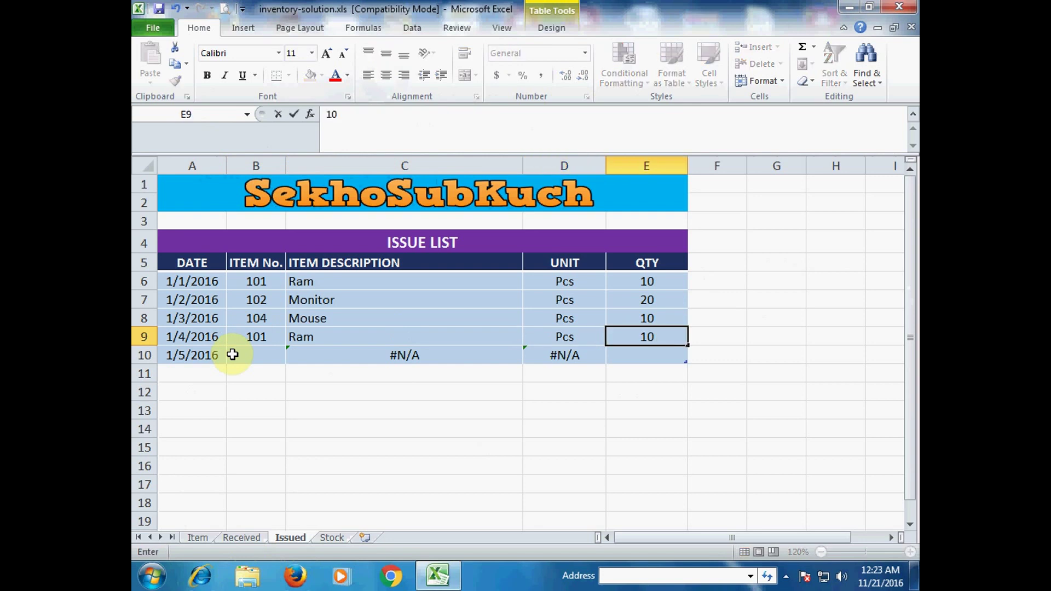
pyautogui.press('Return')
# Step: Record item number 102 with quantity 5 in the 1/5/2016 row of the issue list
pyautogui.click(232, 354)
pyautogui.write('102')
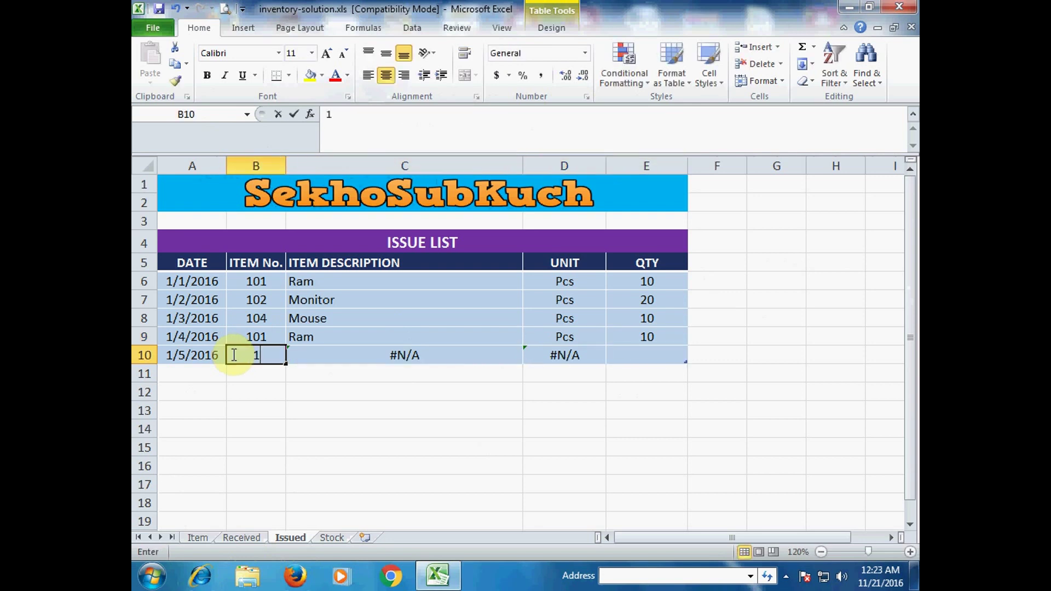
pyautogui.press('Tab')
pyautogui.press('Tab')
pyautogui.press('Tab')
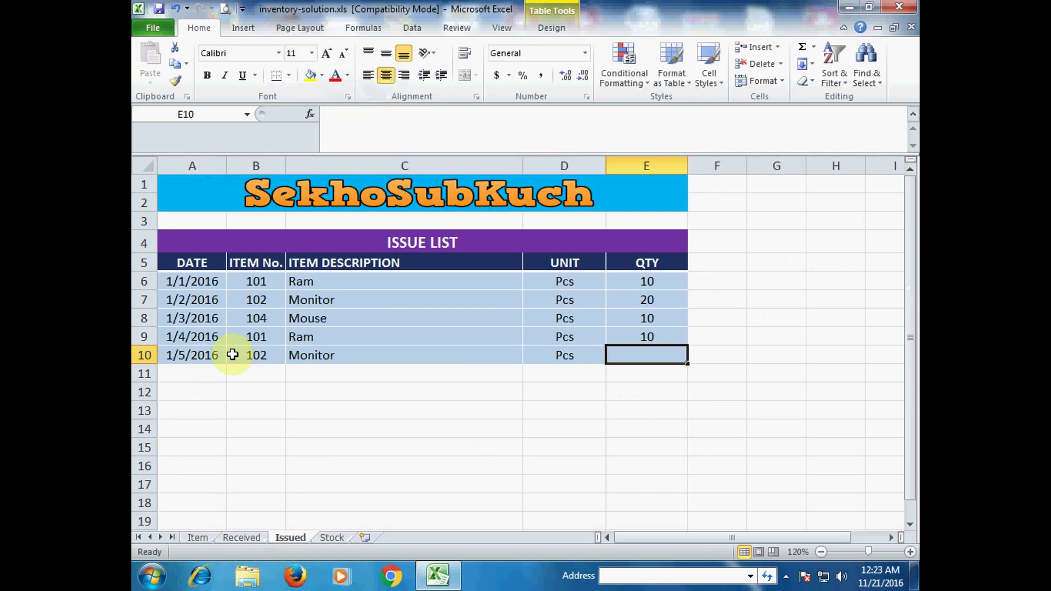
pyautogui.write('5')
pyautogui.press('Tab')
pyautogui.hotkey('shift', 'Tab')
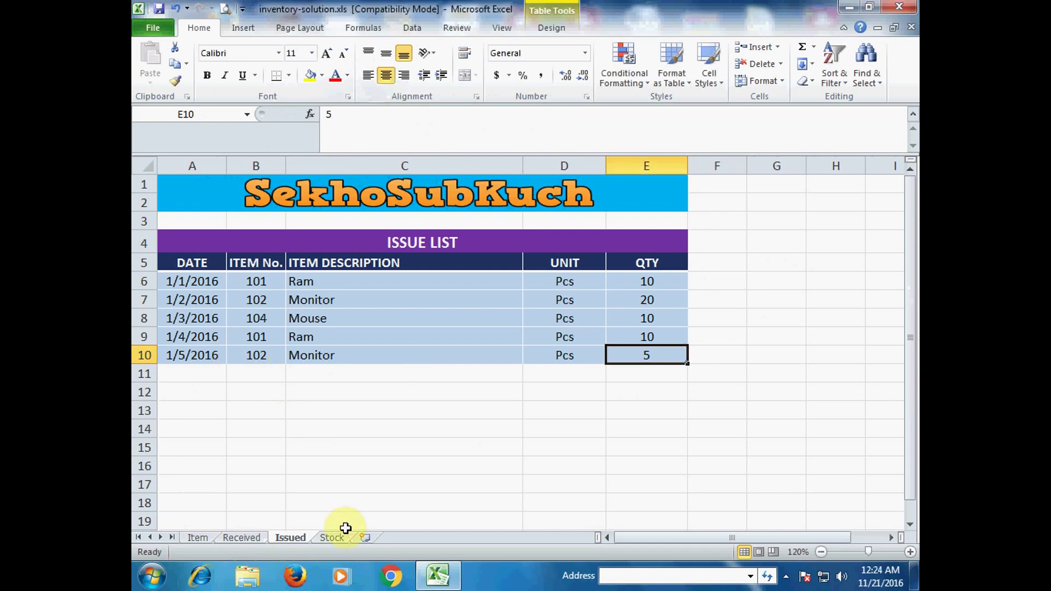
# Step: Compare the issued and in-stock quantities for Ram on the Stock sheet with the entries in the issue list
pyautogui.click(332, 537)
pyautogui.click(275, 281)
pyautogui.click(651, 280)
pyautogui.click(566, 279)
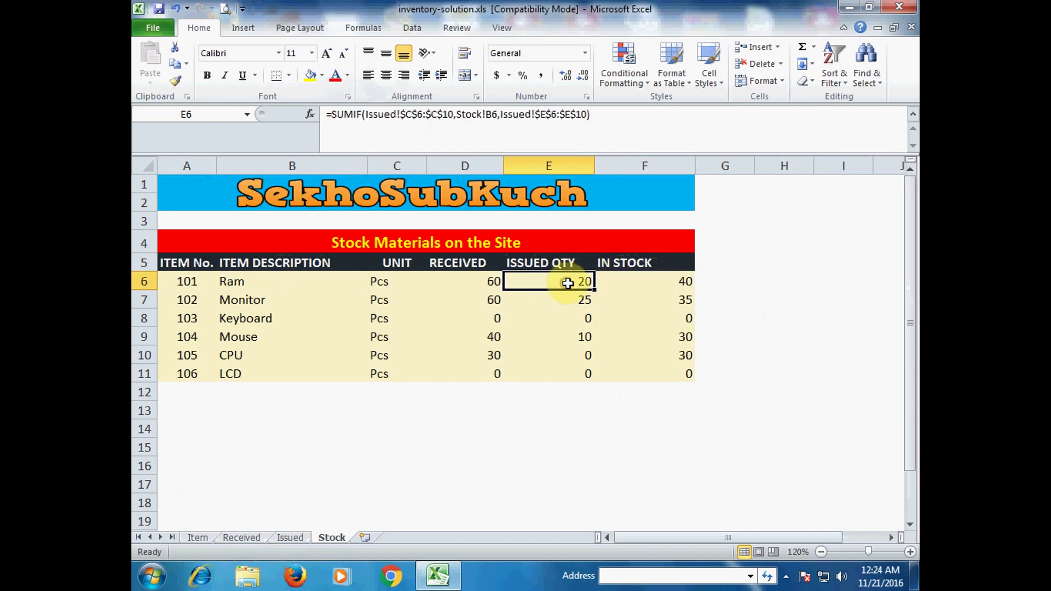
pyautogui.click(290, 537)
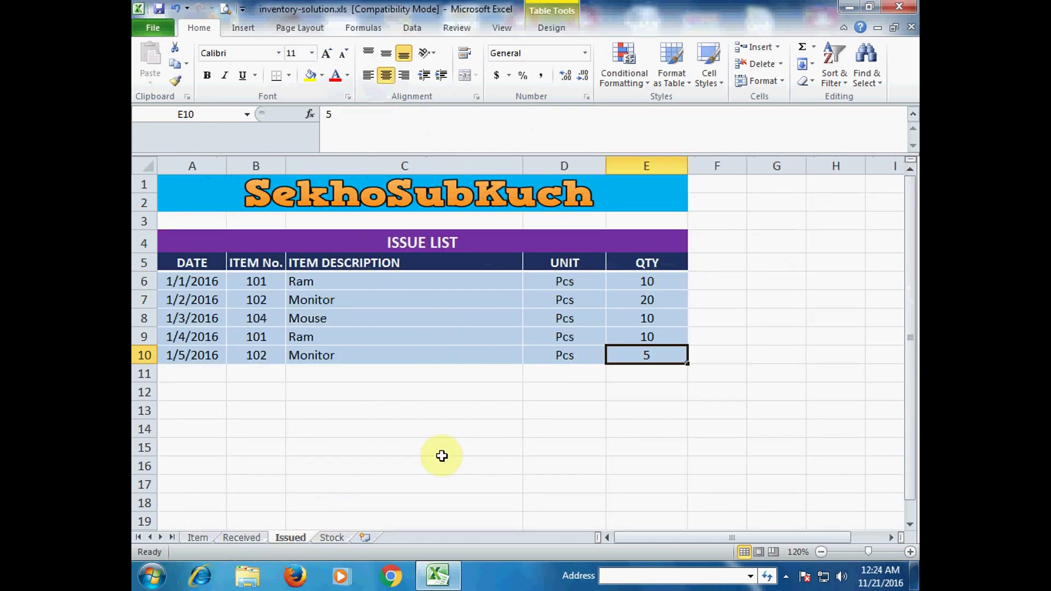
pyautogui.click(331, 537)
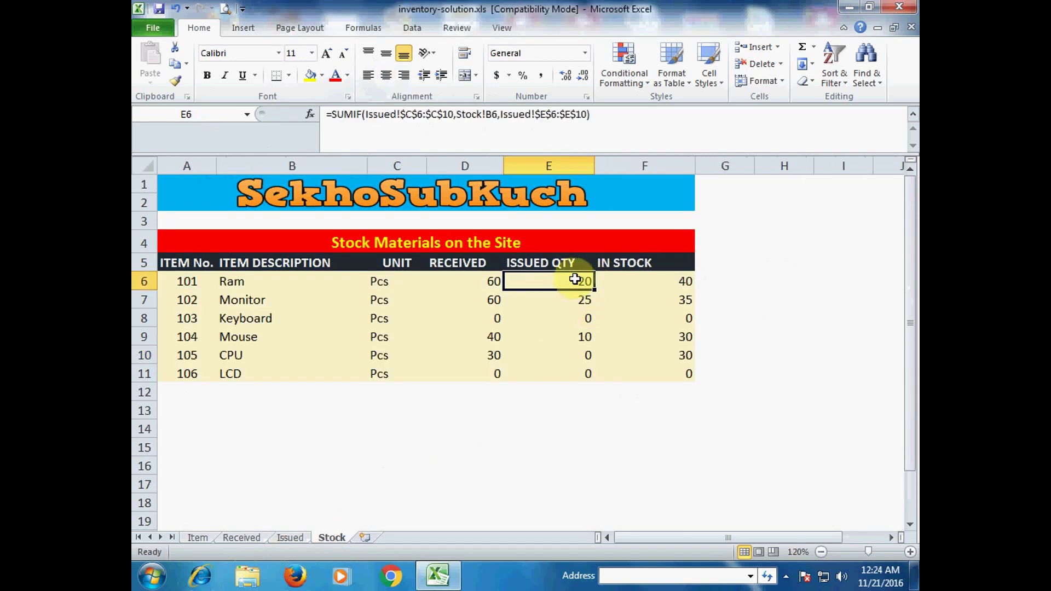
# Step: Check Ram's in-stock cell and compare Monitor's issued and in-stock quantities on the Stock sheet with its issue list entries
pyautogui.click(664, 284)
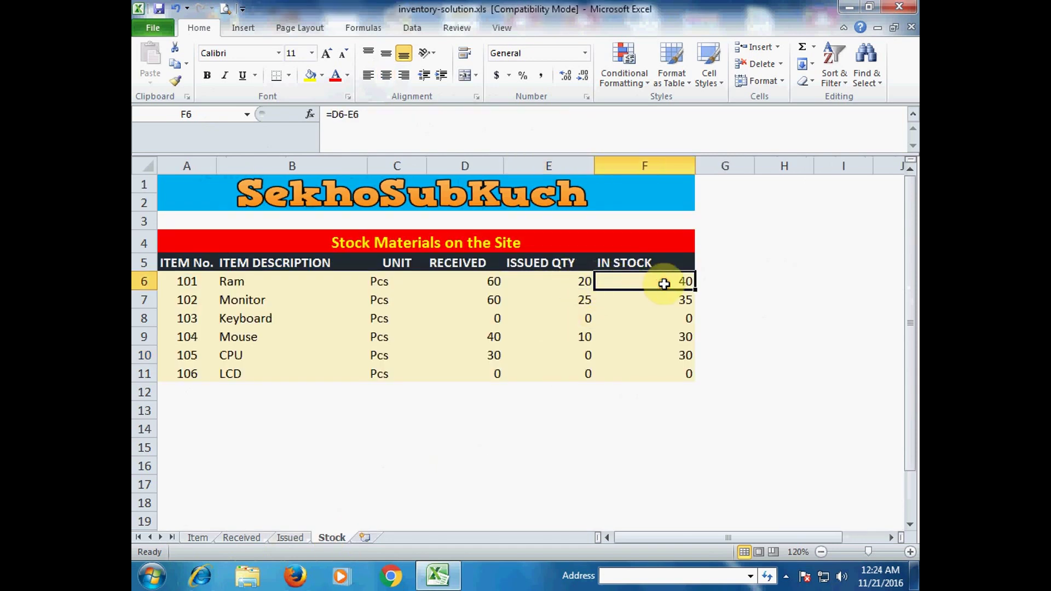
pyautogui.click(290, 538)
pyautogui.click(645, 299)
pyautogui.click(389, 359)
pyautogui.click(644, 356)
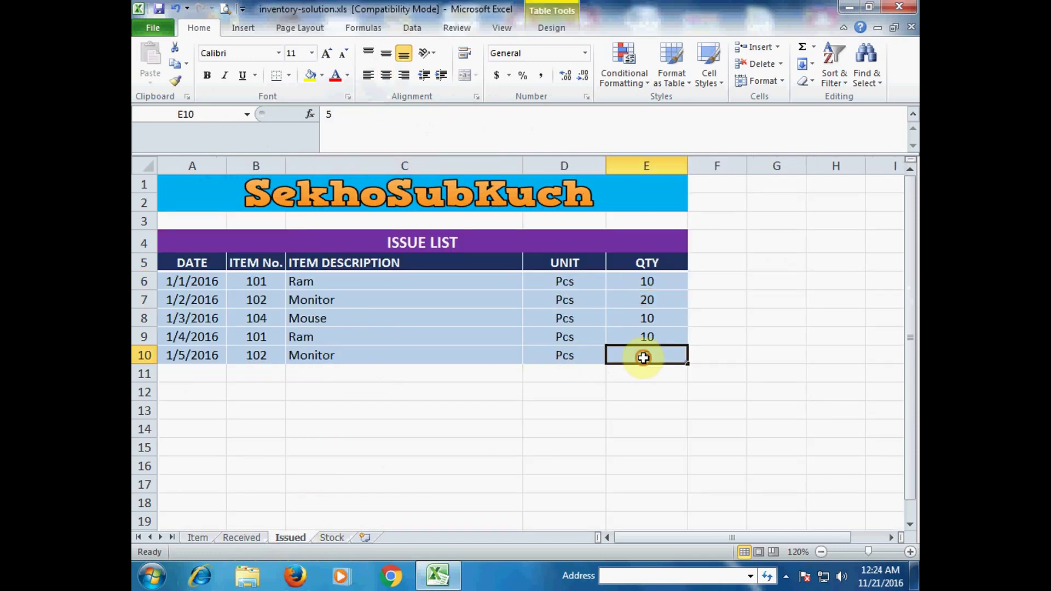
pyautogui.click(331, 538)
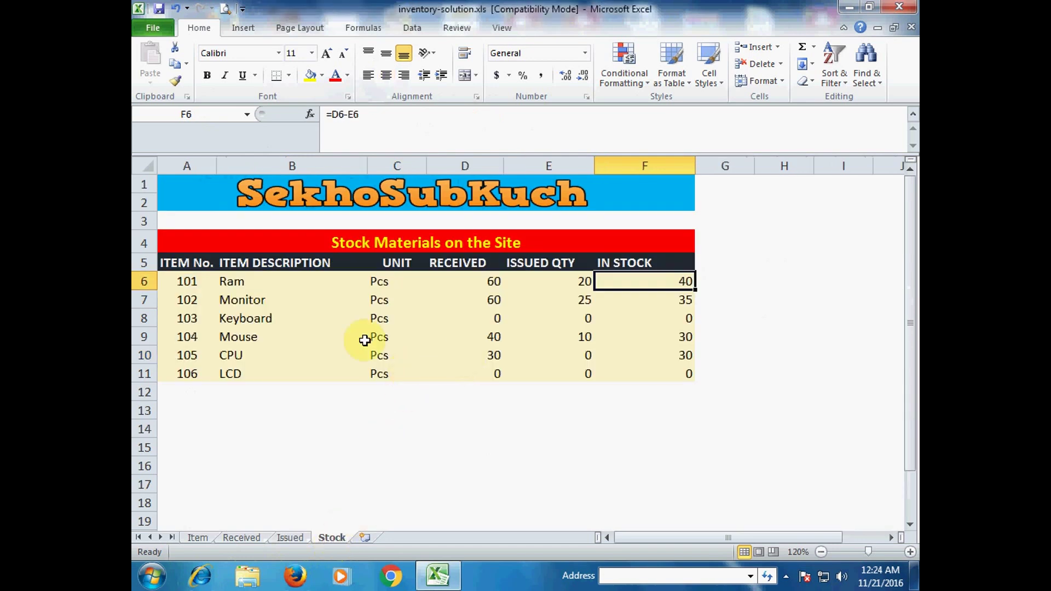
pyautogui.click(290, 300)
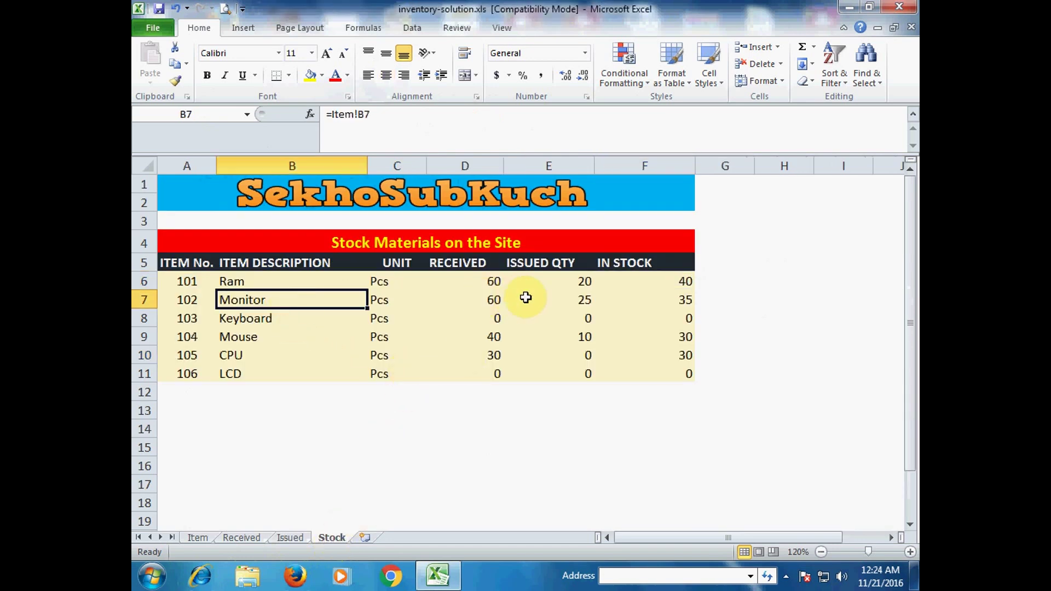
pyautogui.click(581, 299)
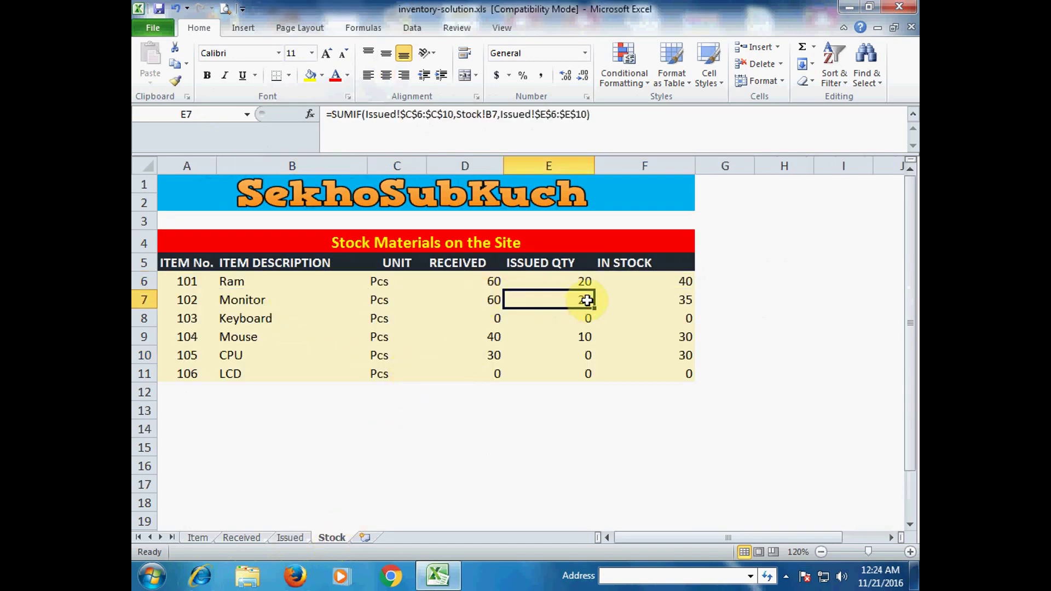
pyautogui.click(681, 300)
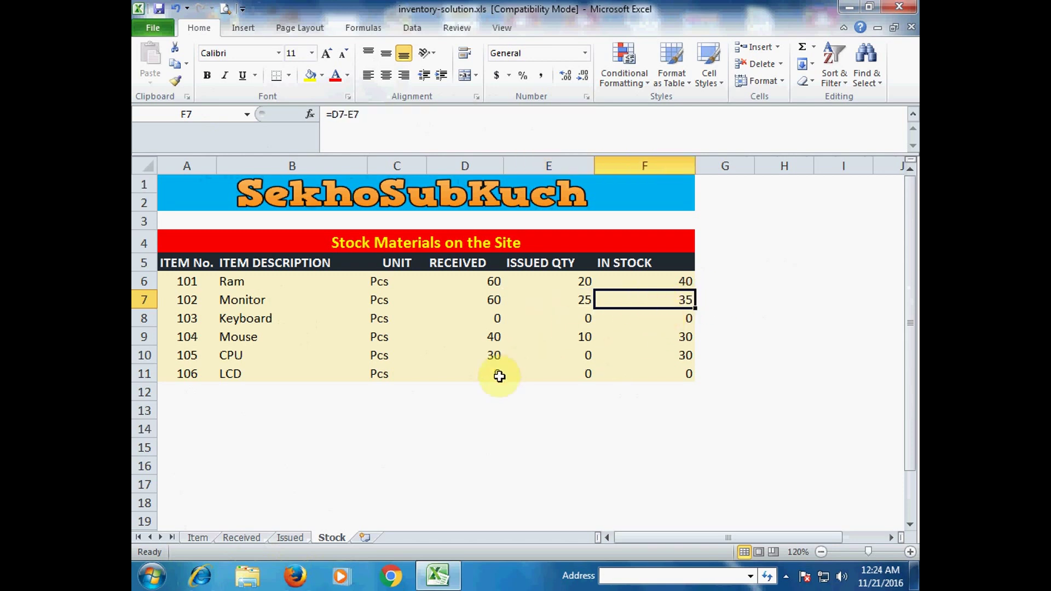
# Step: Review the Issued, Received and Item sheets, finishing at the first empty description cell below the item list
pyautogui.click(293, 538)
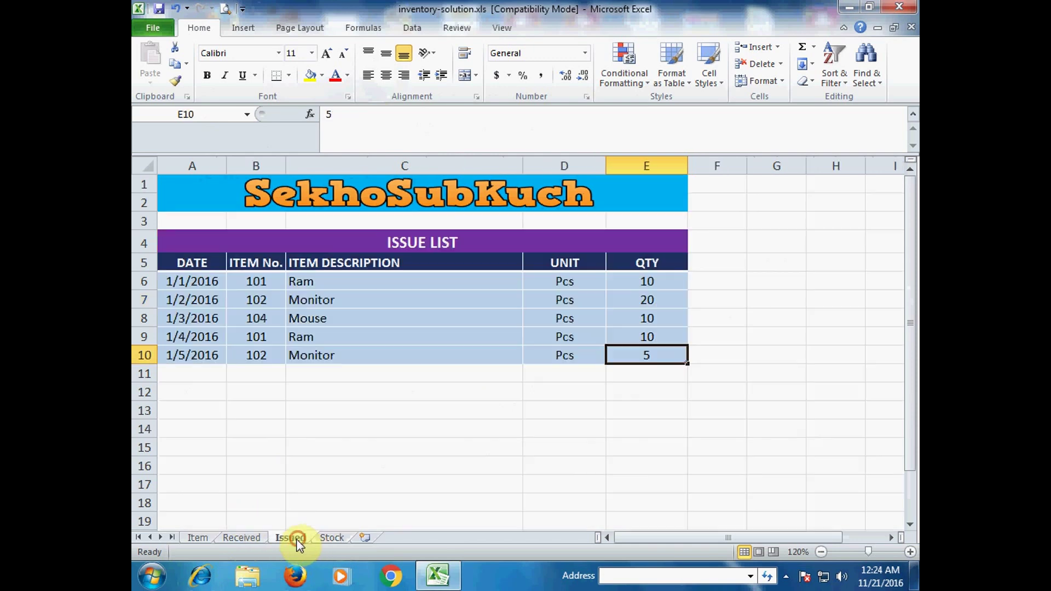
pyautogui.click(246, 538)
pyautogui.click(198, 537)
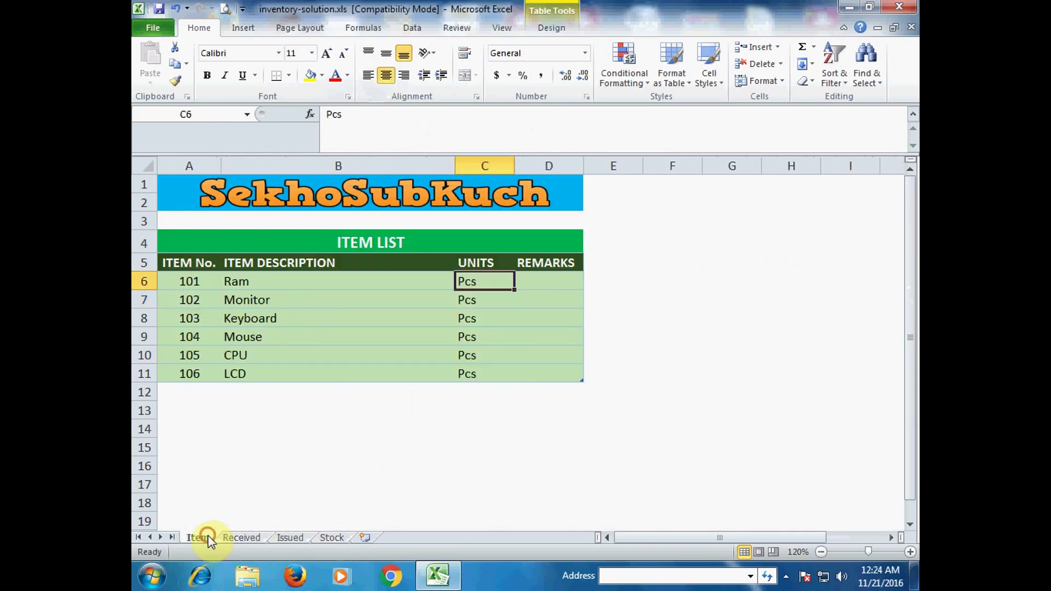
pyautogui.click(327, 442)
pyautogui.click(335, 407)
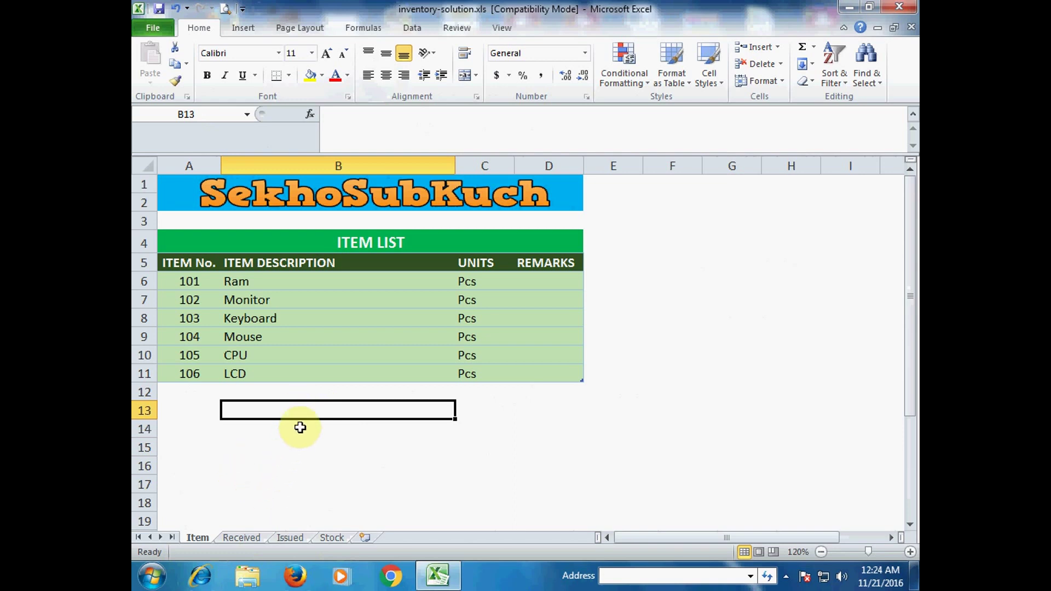
pyautogui.click(317, 396)
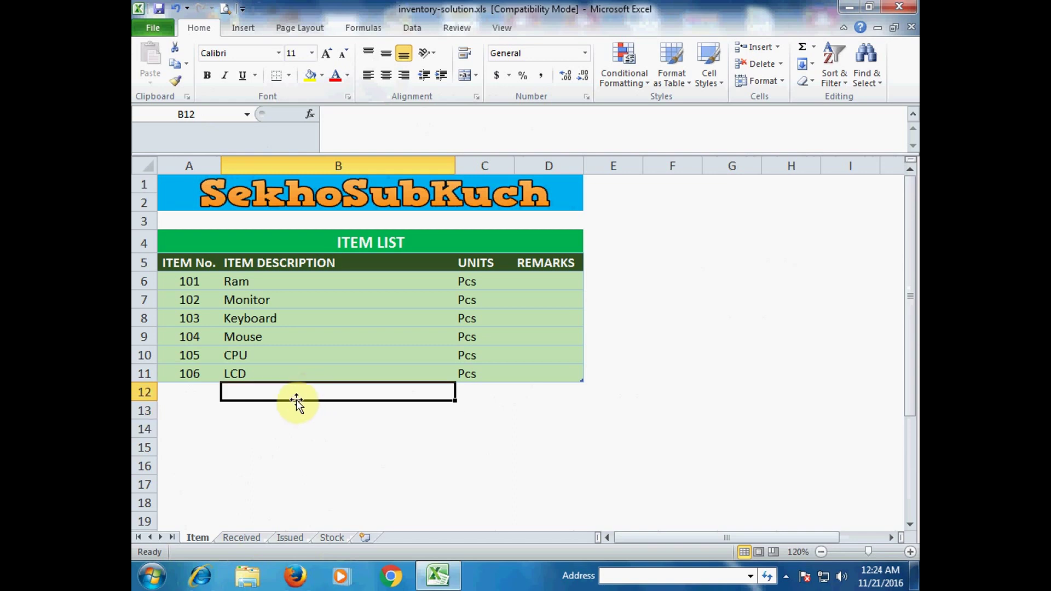